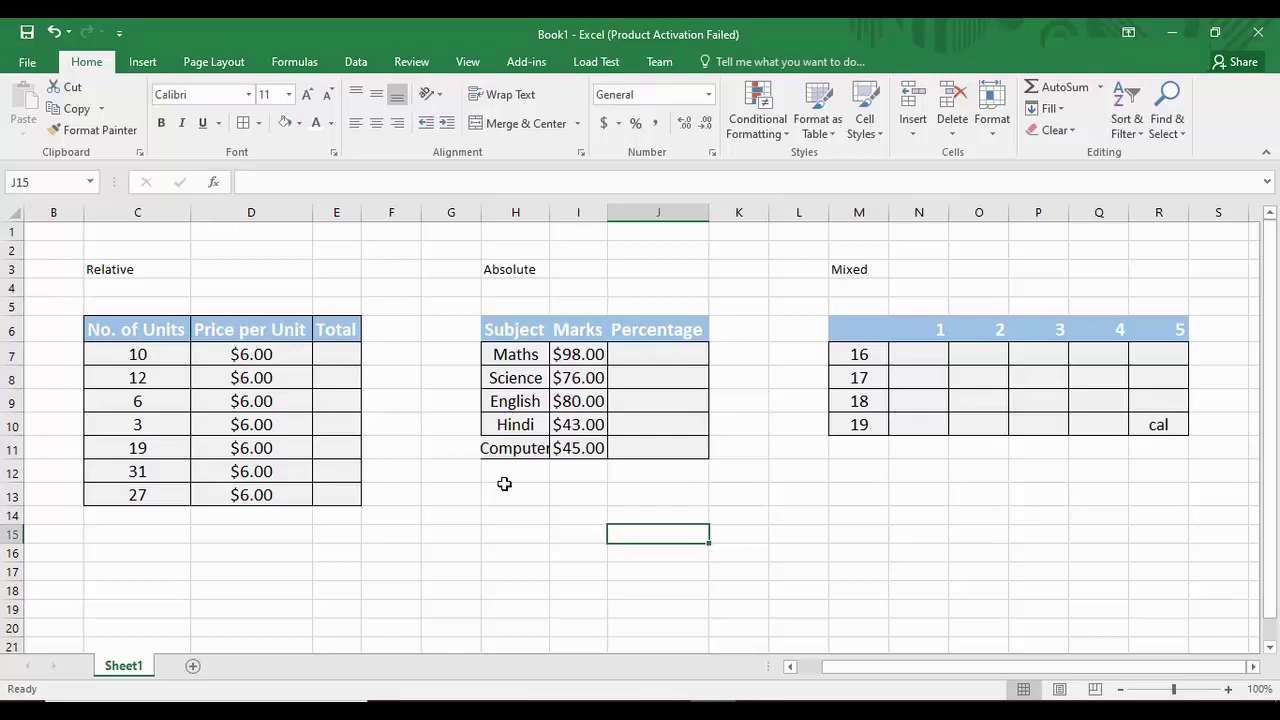
- Autofit column H so the subject name 'Computer' fits
left_click(515, 212)
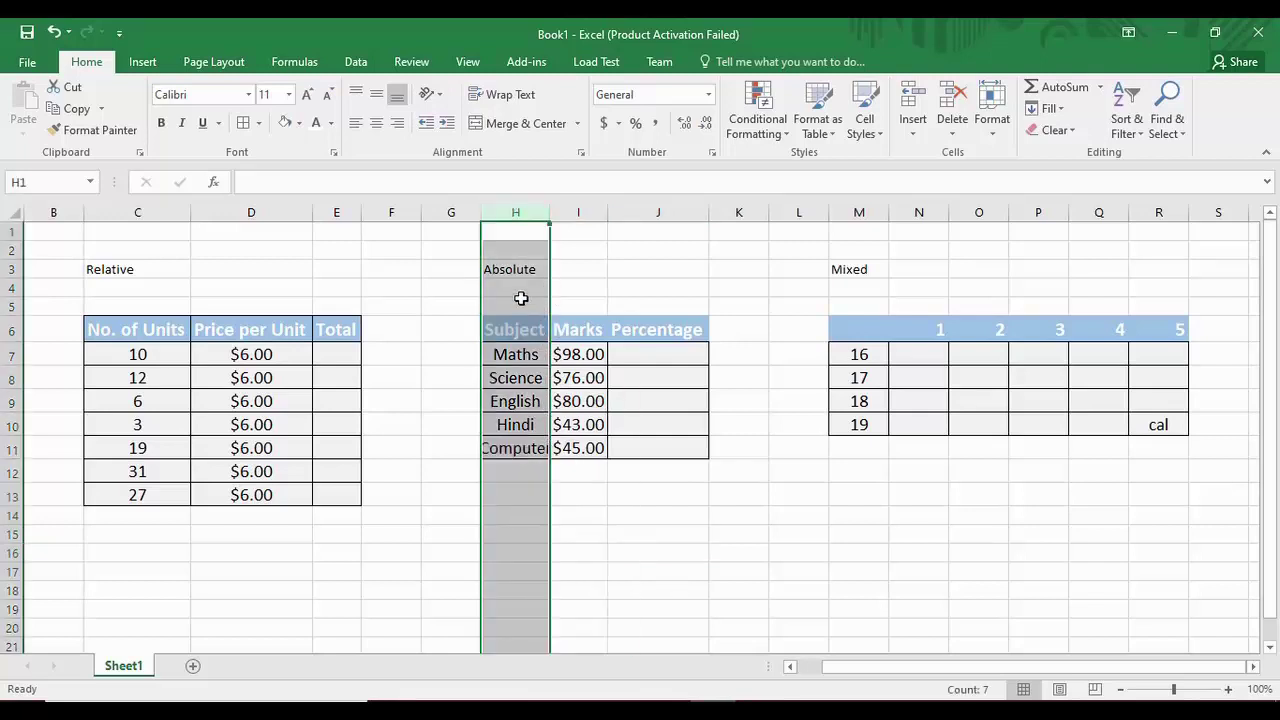
double_click(550, 215)
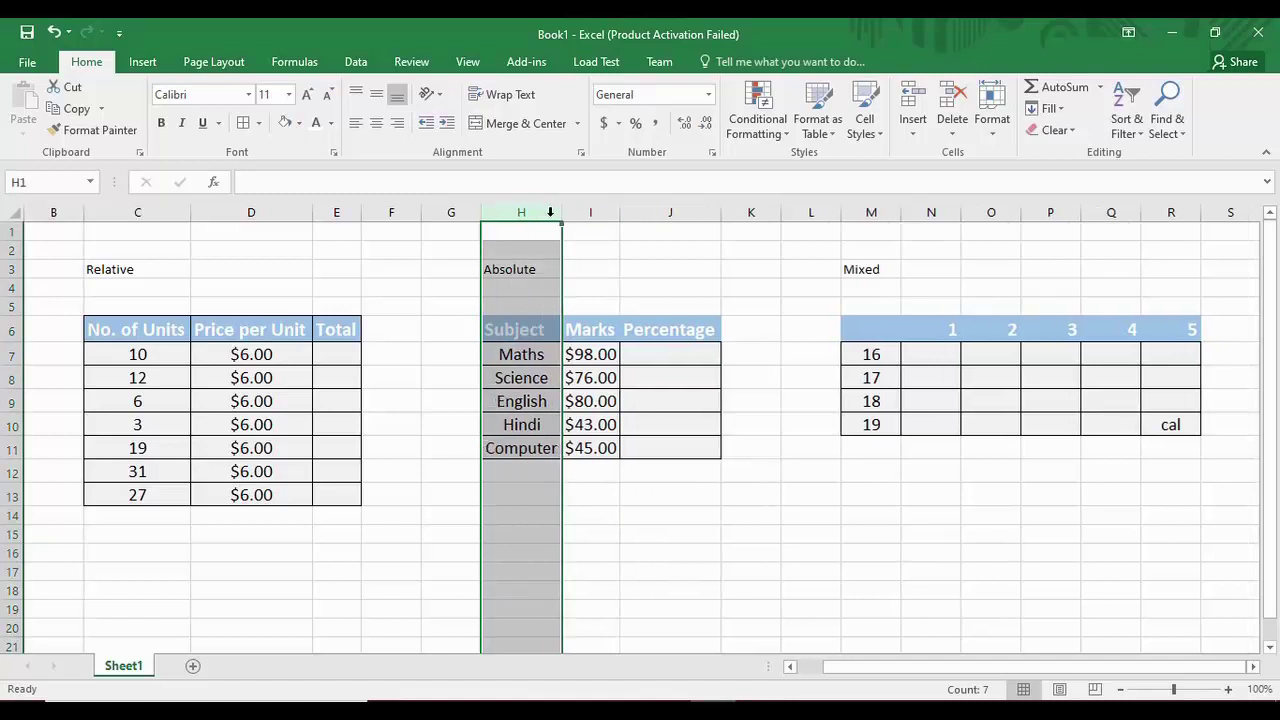
left_click(646, 271)
- Clear the stray 'cal' text from cell R10 in the Mixed grid
left_click(1160, 422)
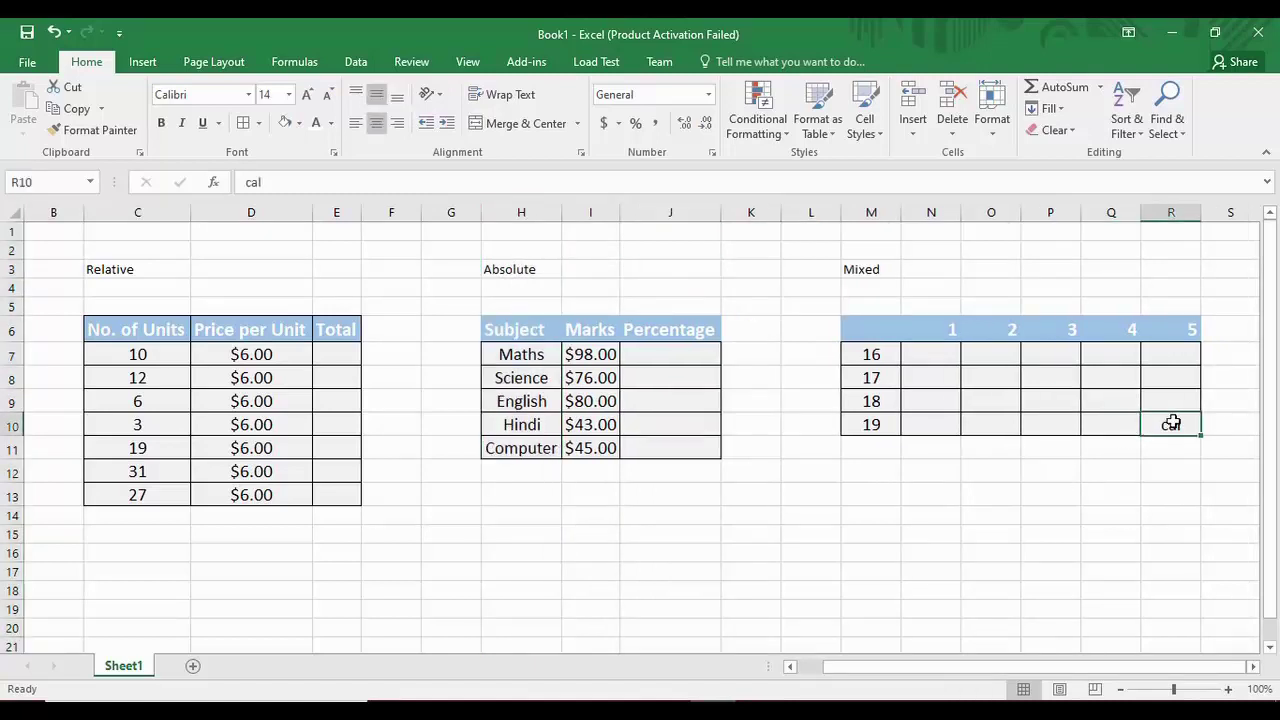
right_click(1171, 423)
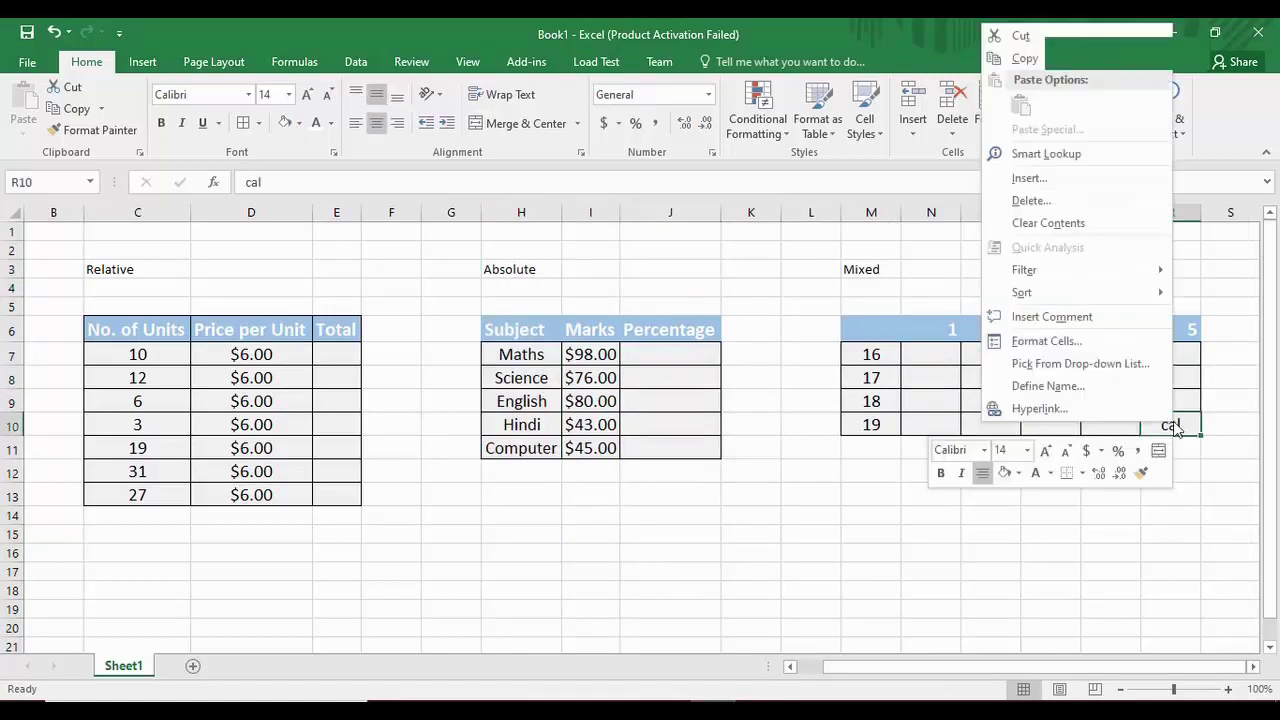
left_click(1073, 232)
left_click(866, 470)
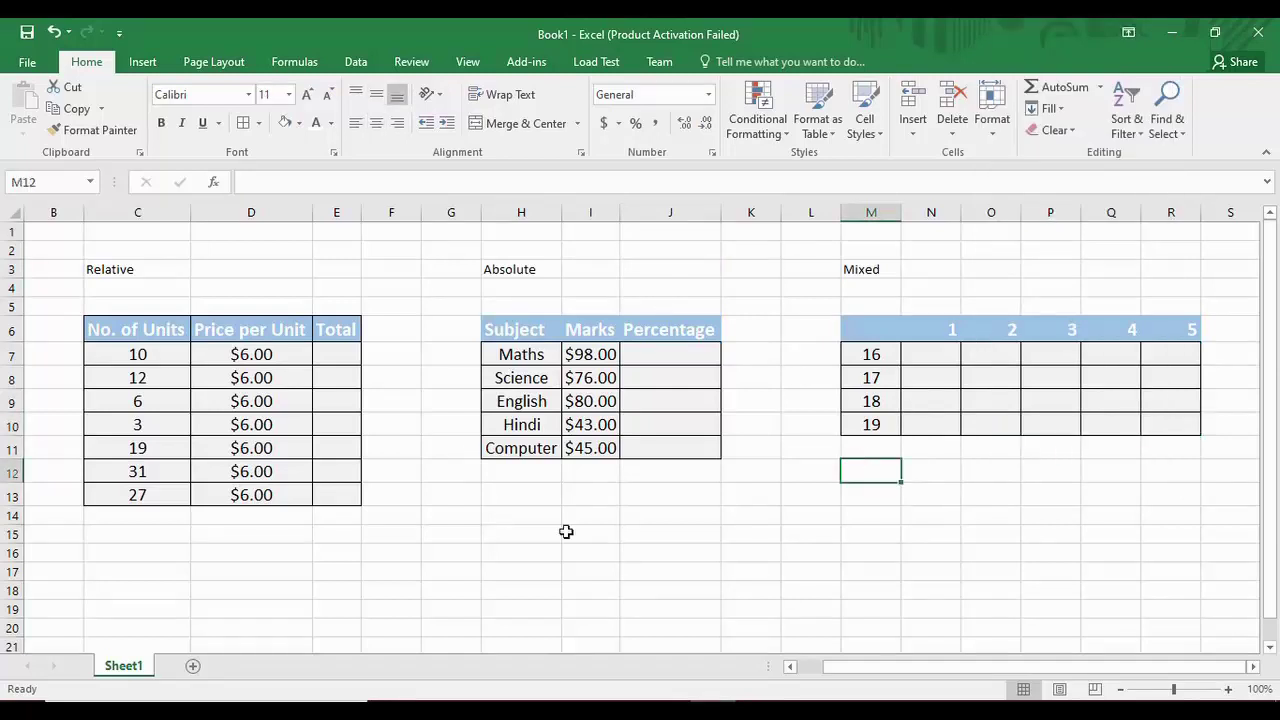
left_click(705, 539)
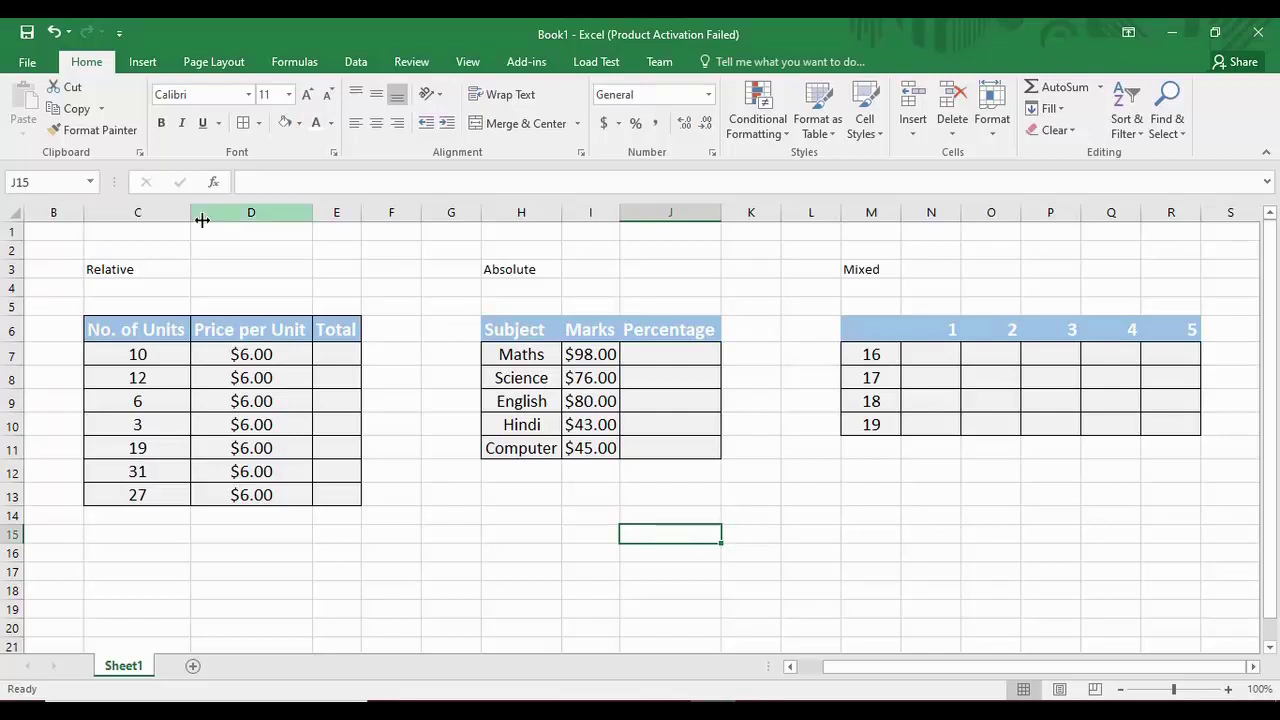
- Review the Relative table and select the first Total cell, E7
left_click(140, 274)
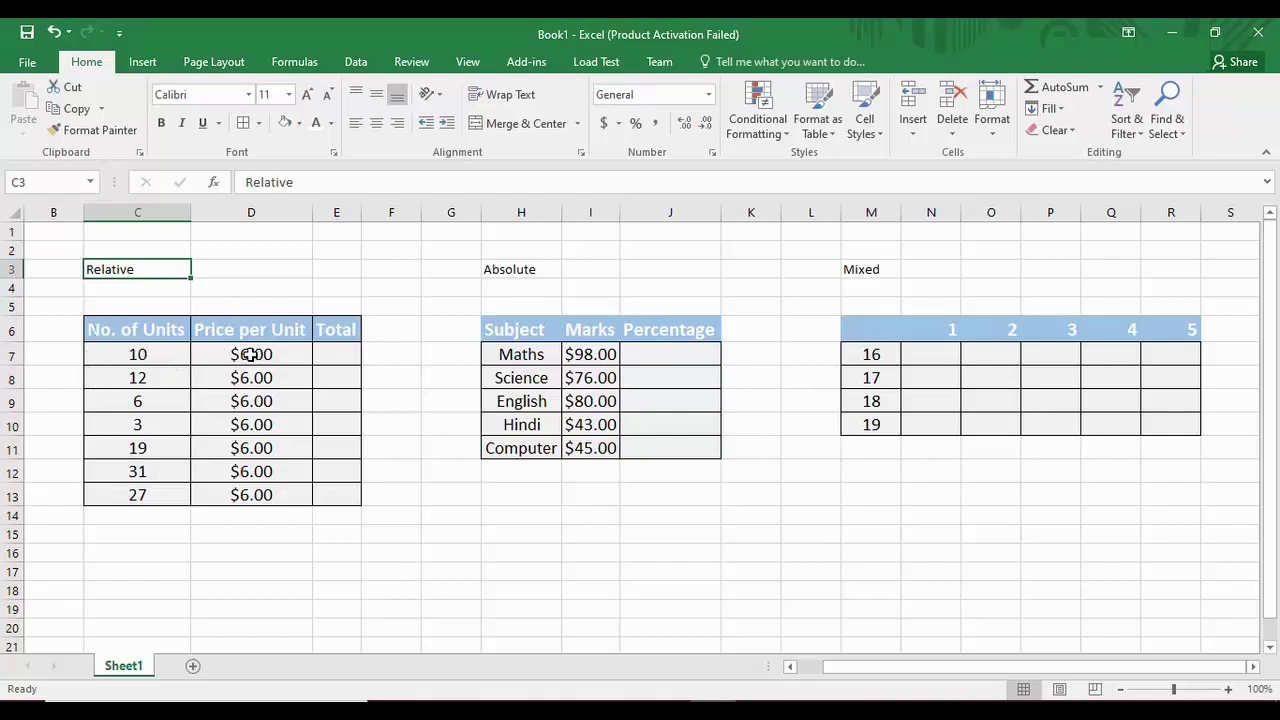
left_click(347, 361)
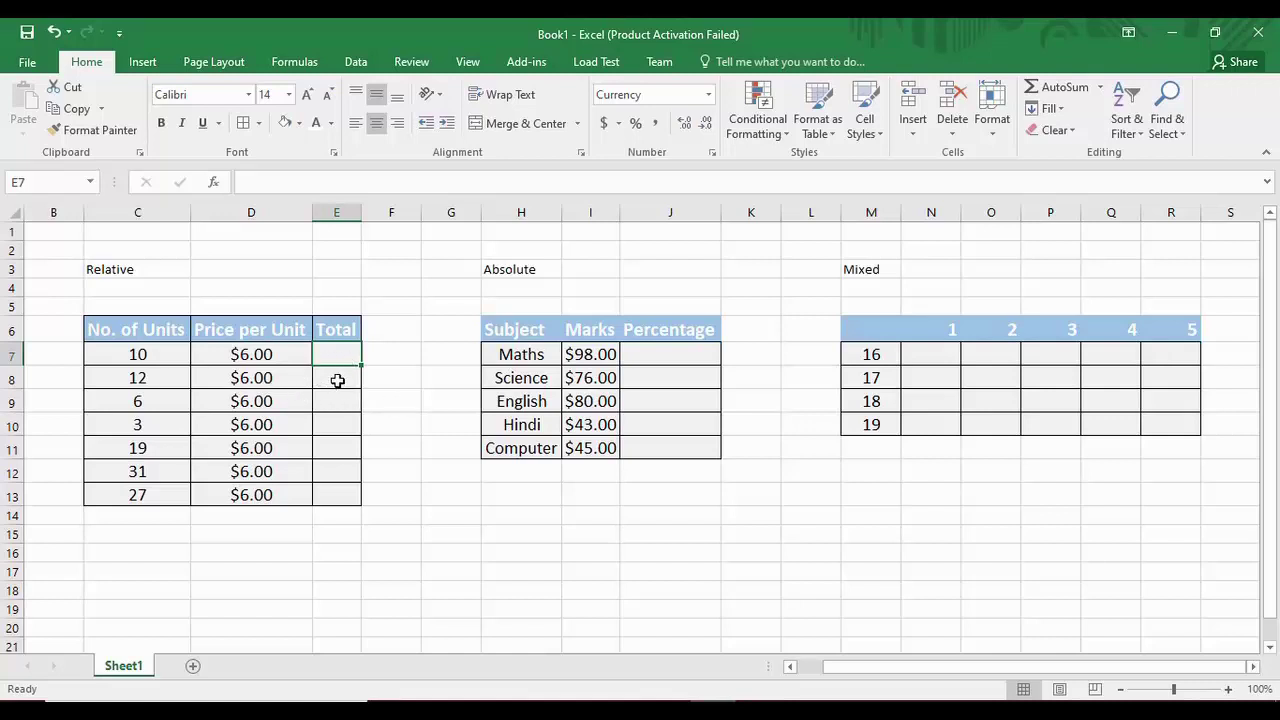
left_click(337, 381)
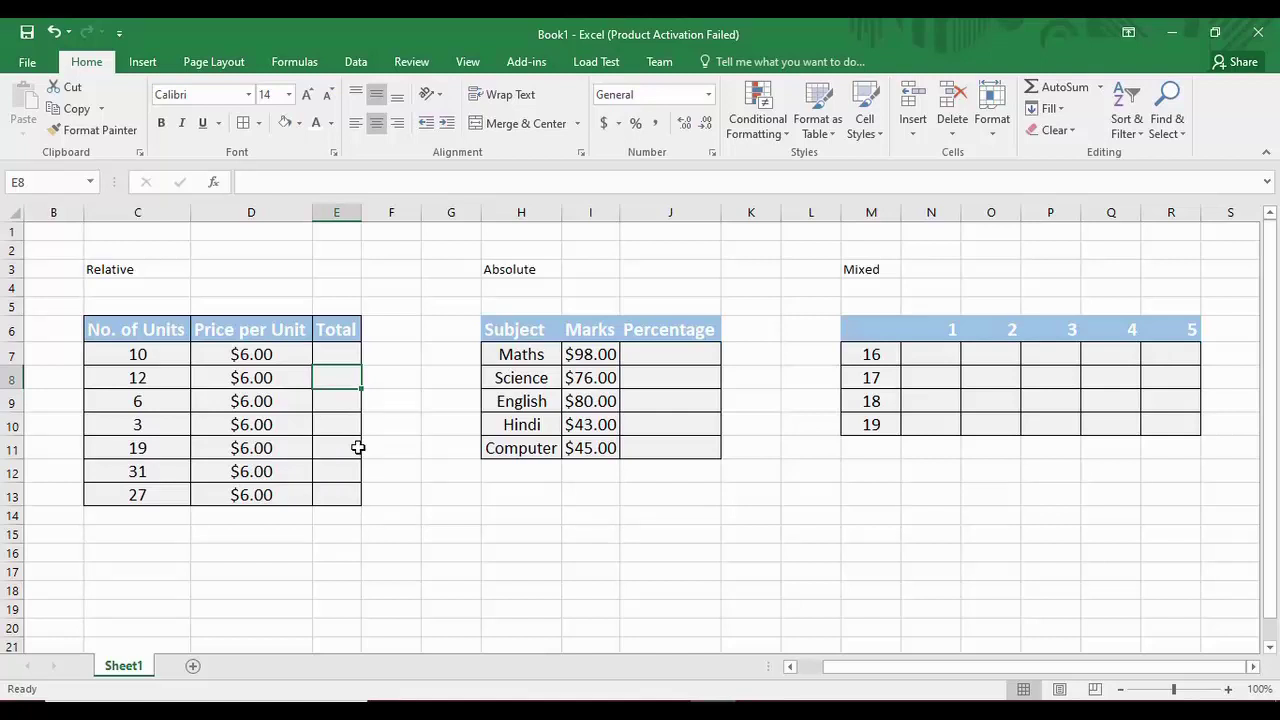
left_click(343, 358)
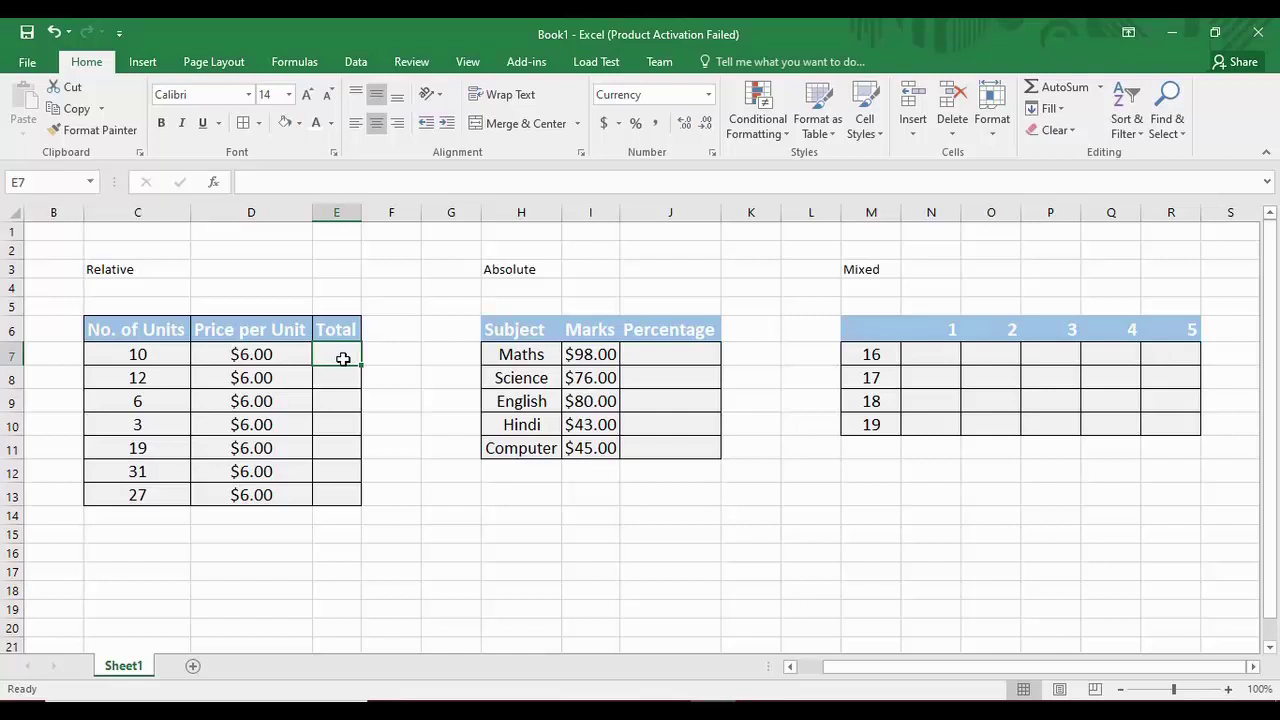
- Enter the total formula =C7*D7 in E7
type("=")
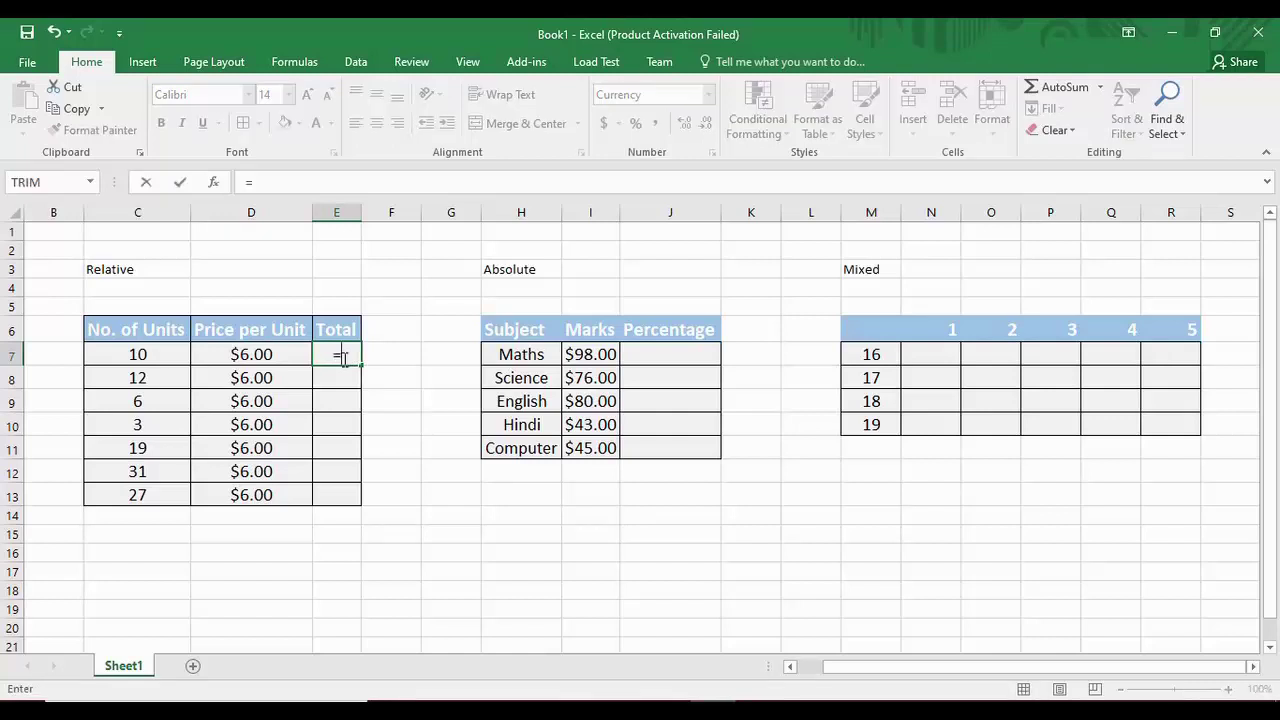
left_click(170, 354)
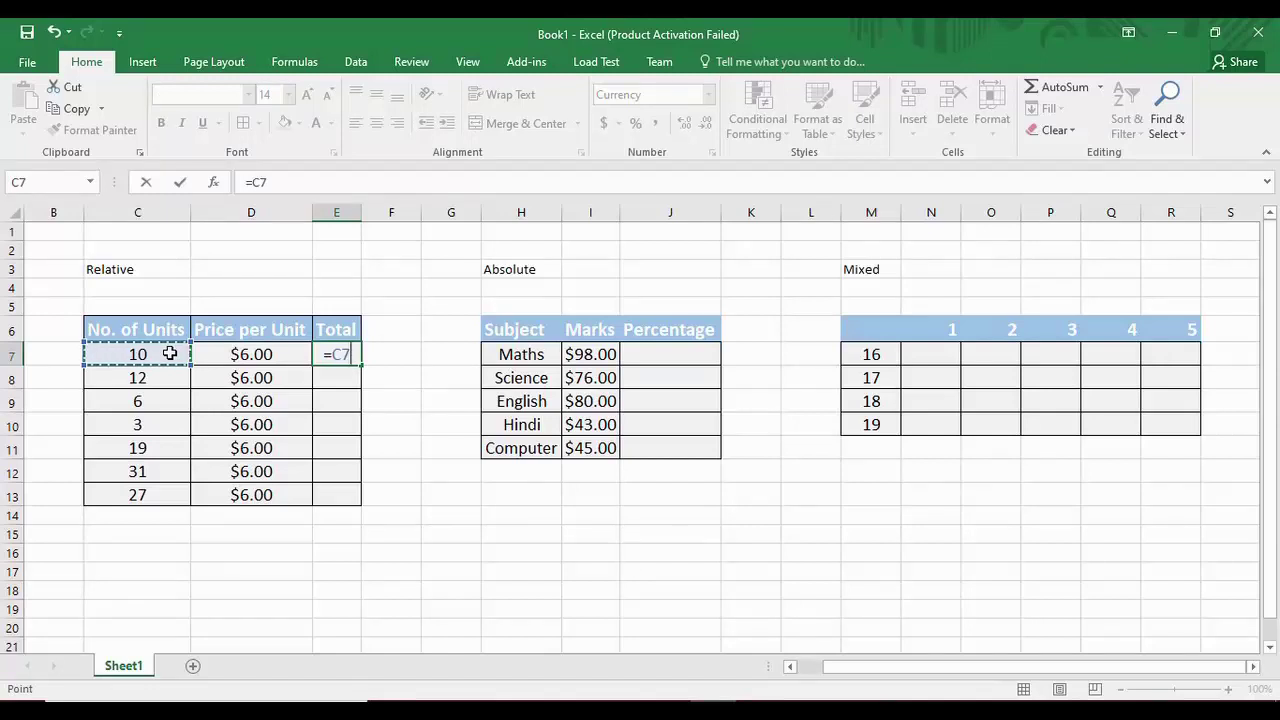
type("*")
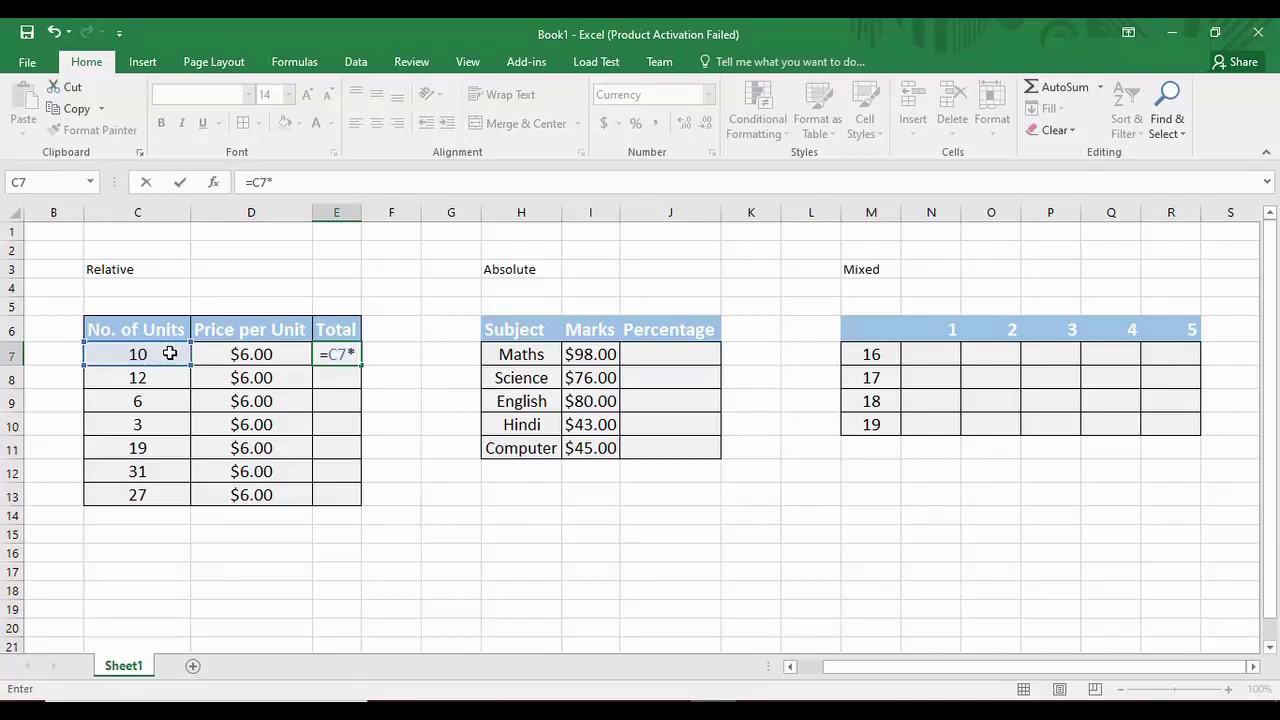
left_click(245, 354)
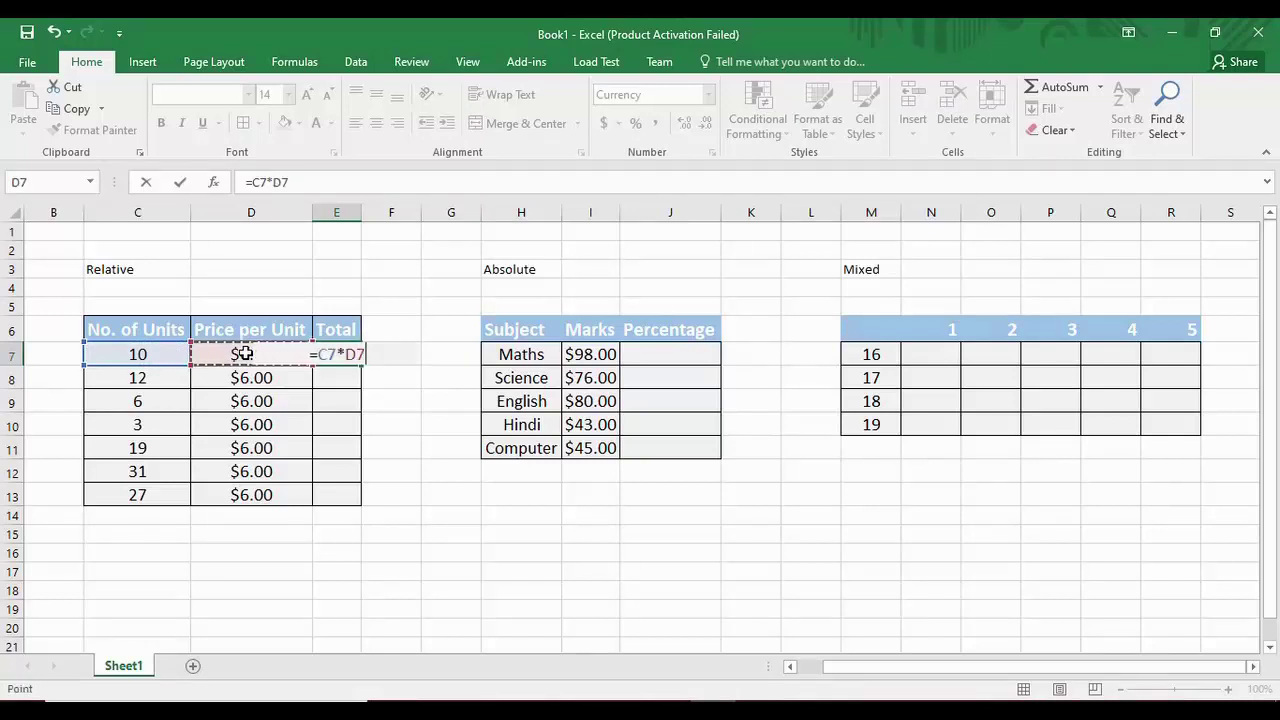
key("Return")
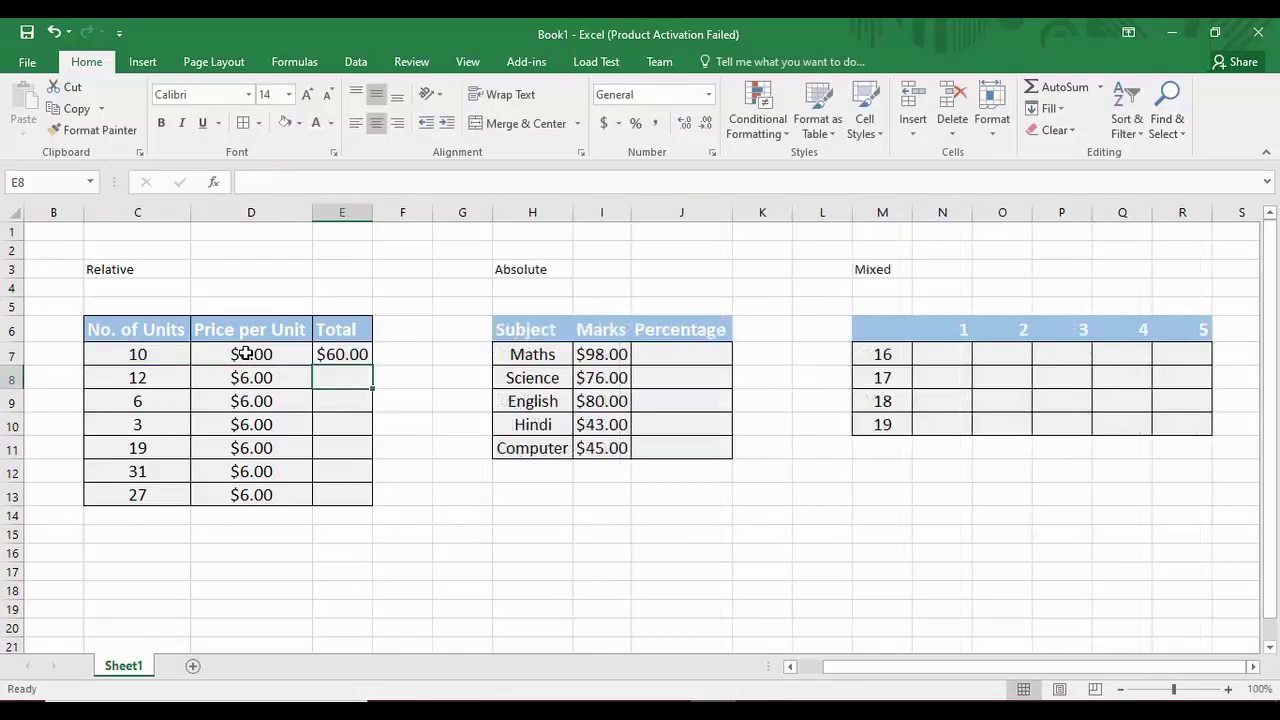
- Copy the total formula down to E13 and autofit column E
left_click(362, 355)
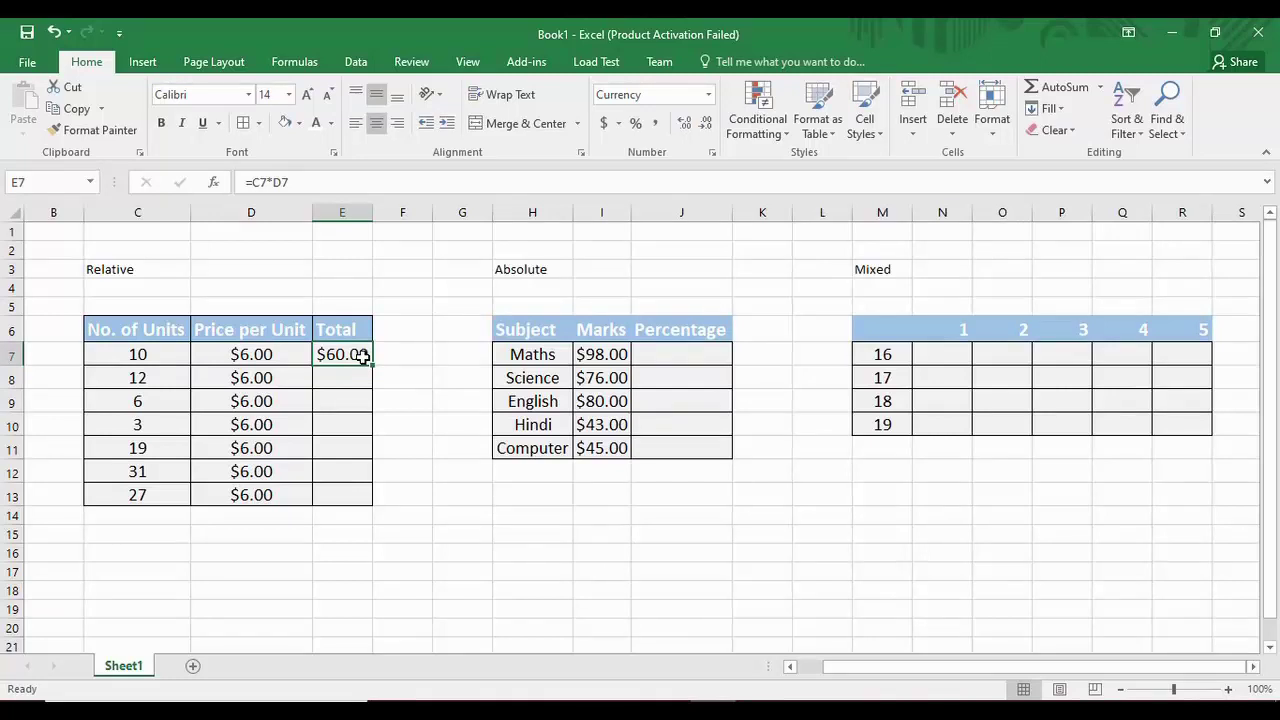
left_click_drag(372, 364, 362, 500)
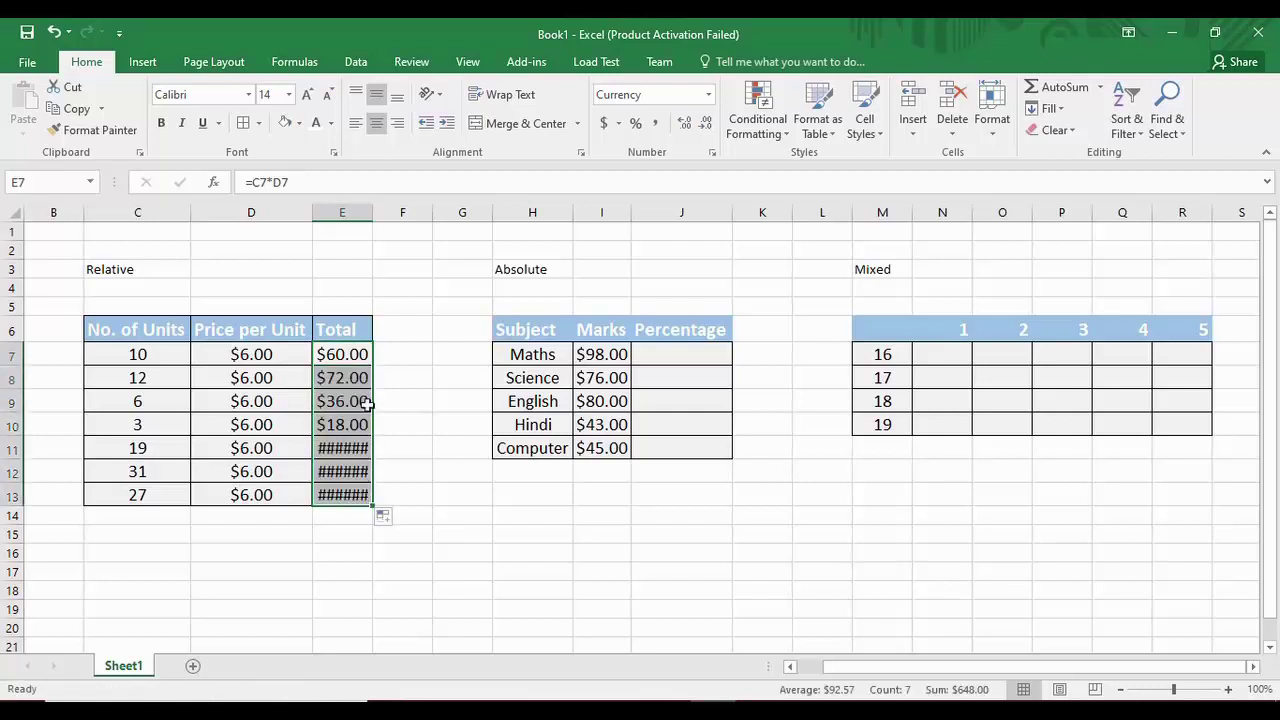
left_click(358, 451)
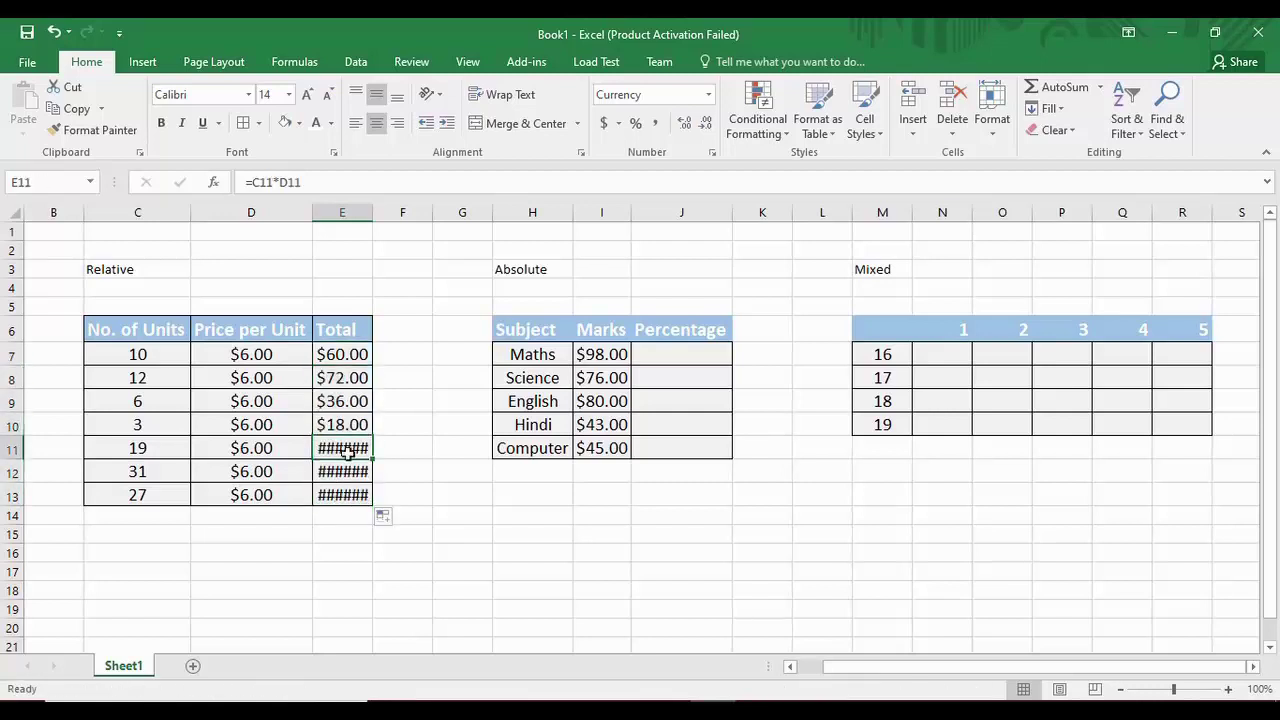
left_click(355, 212)
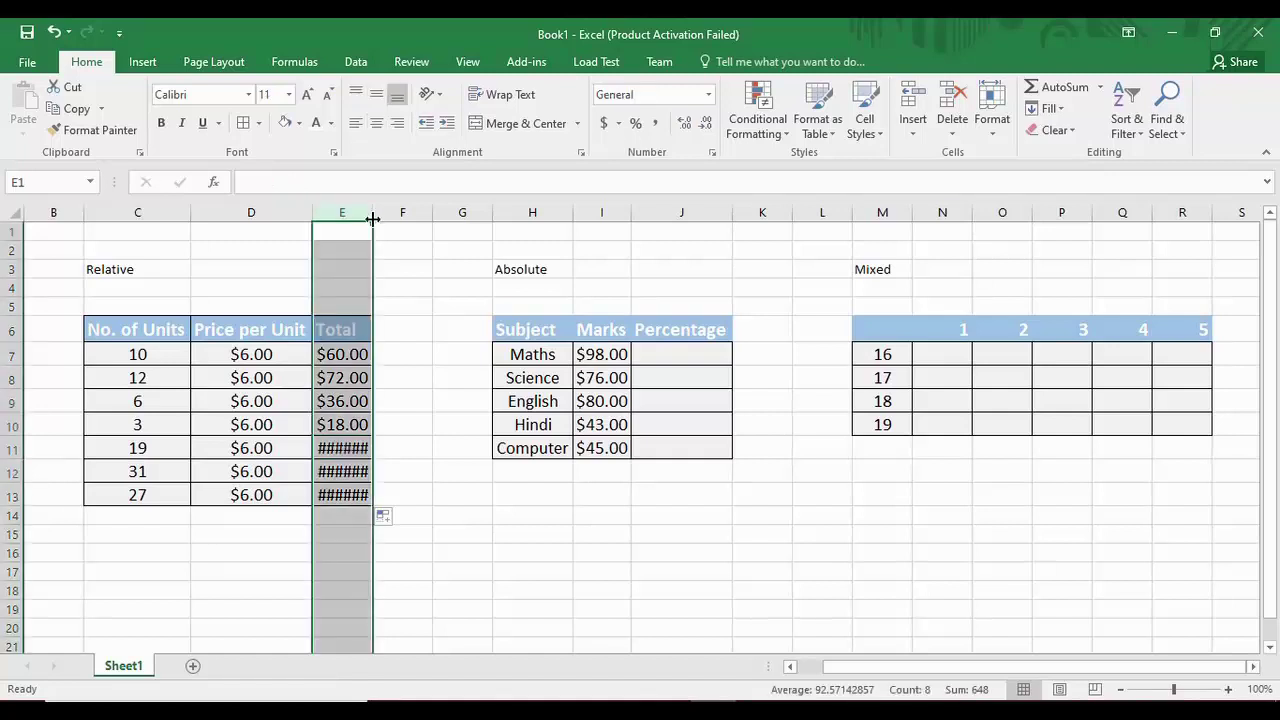
double_click(372, 213)
left_click(386, 433)
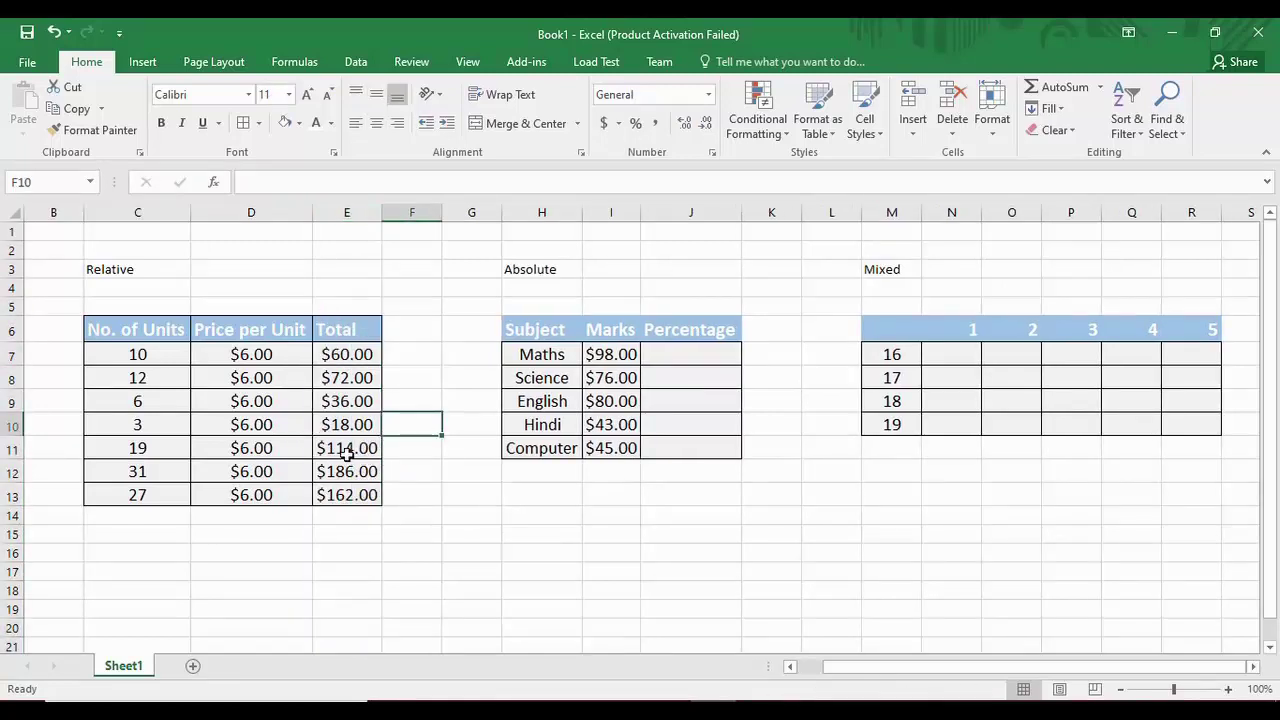
left_click(346, 449)
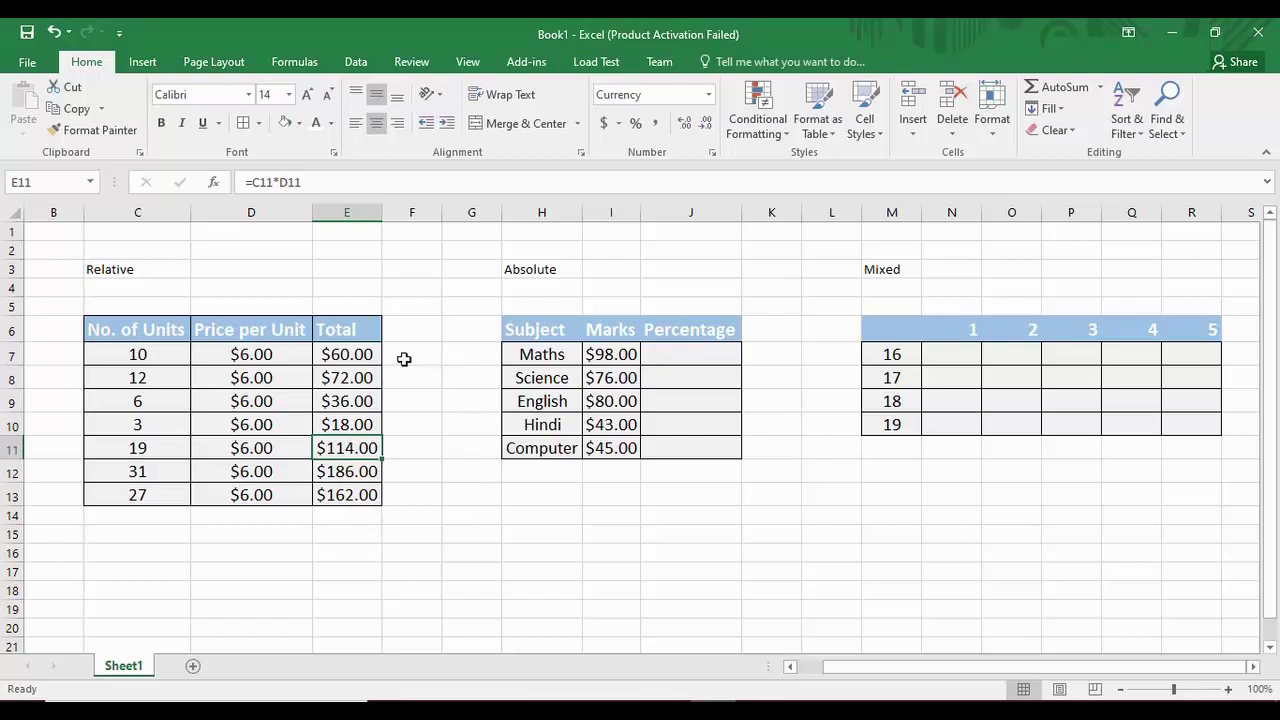
- Apply the Number format to the whole Marks column I
left_click(606, 352)
left_click(611, 212)
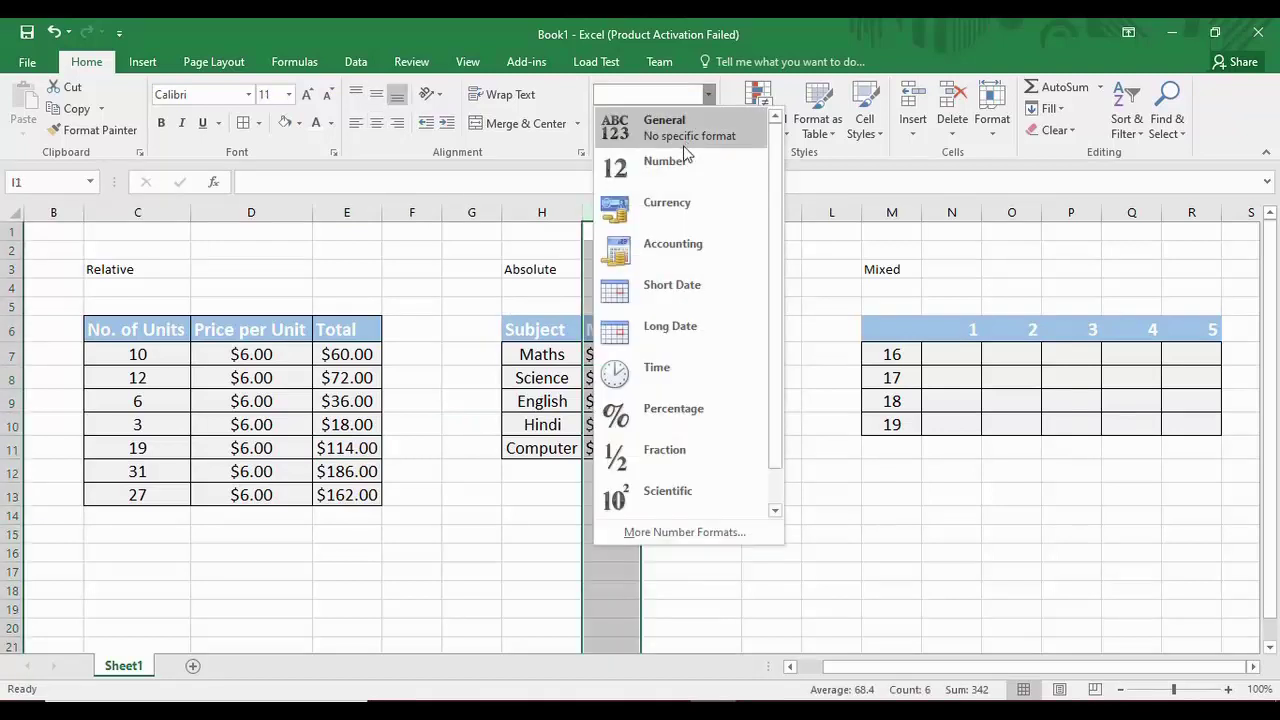
left_click(682, 162)
left_click(656, 357)
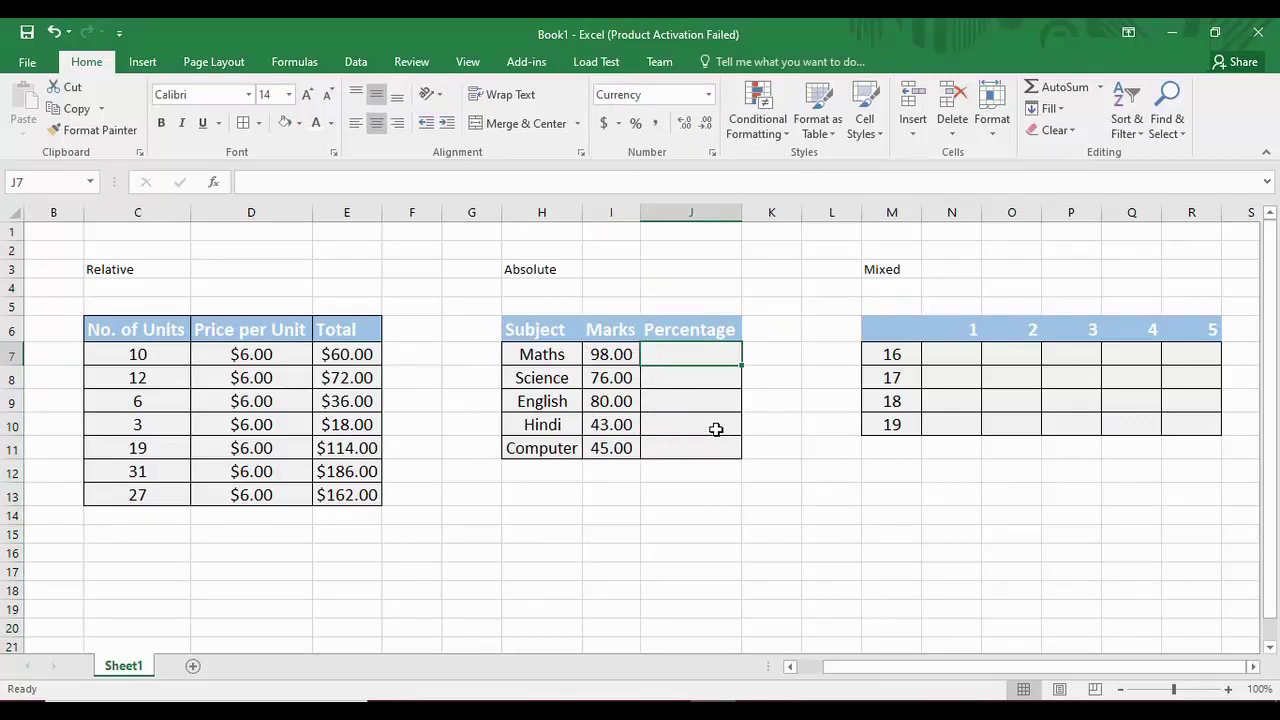
- Review the five subjects and their marks, ending on Percentage cell J7
left_click(542, 358)
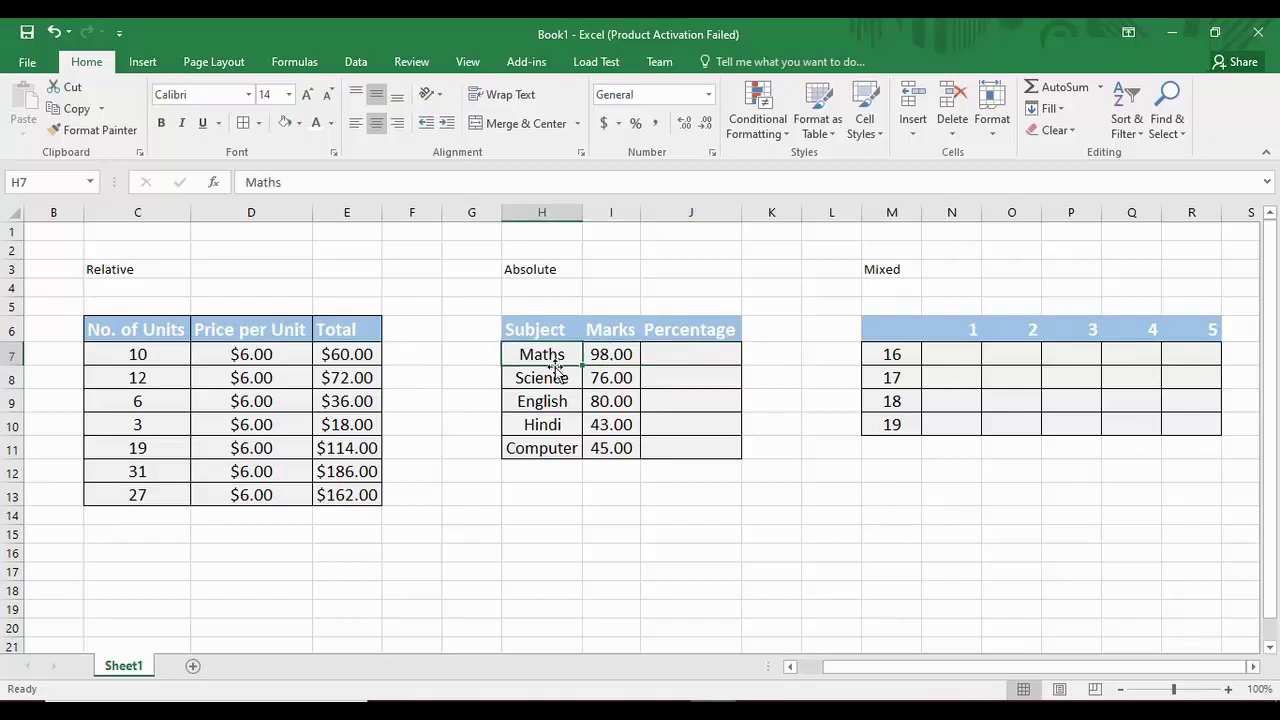
left_click(555, 381)
left_click(555, 402)
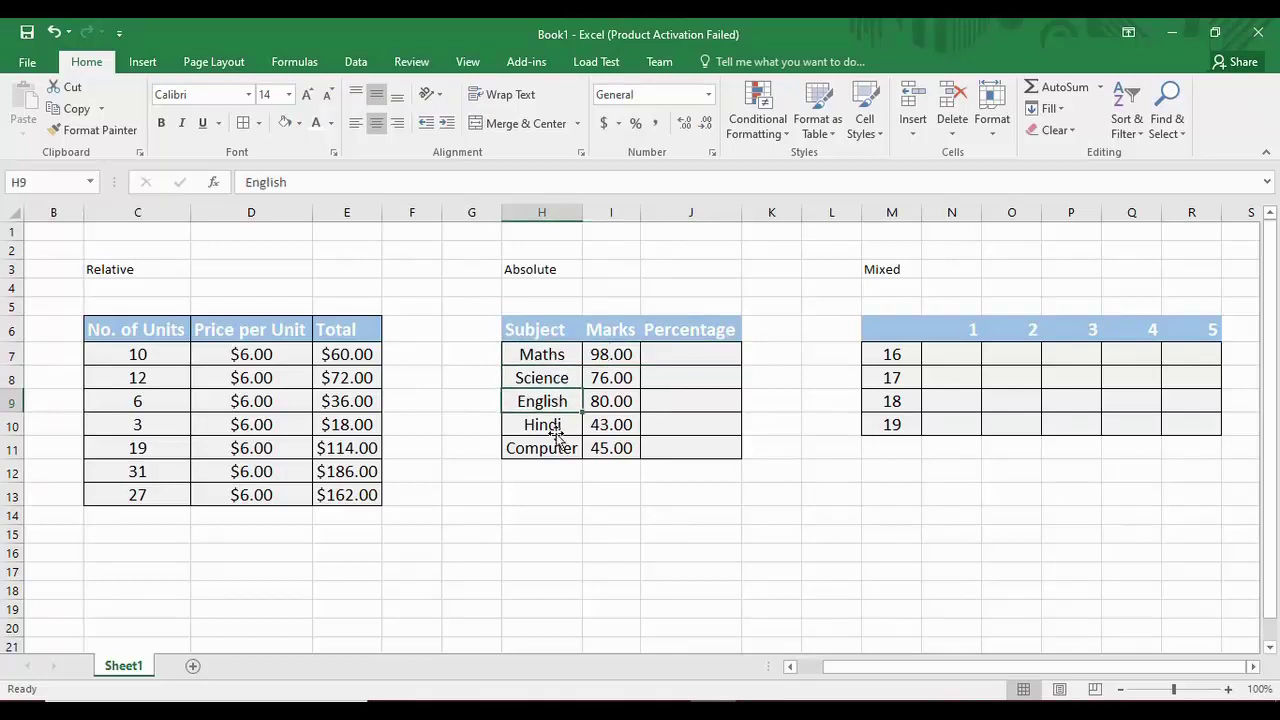
left_click(556, 430)
left_click(550, 449)
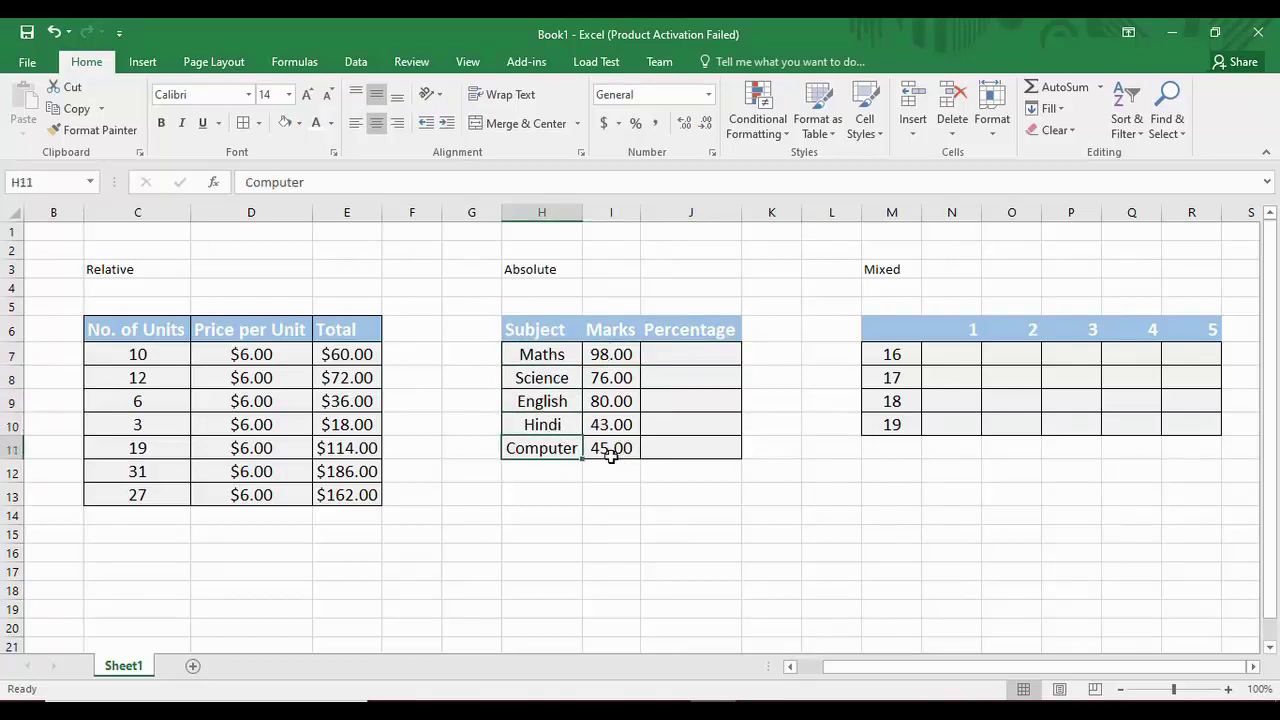
left_click(618, 450)
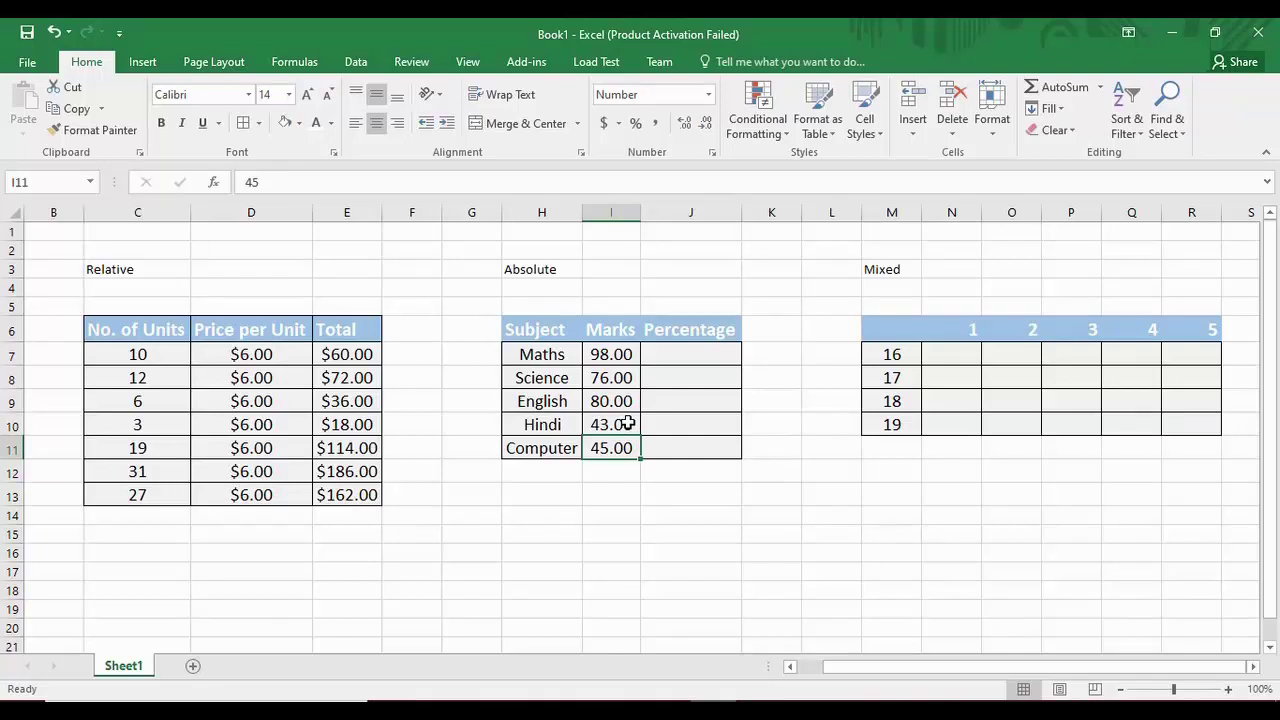
left_click(680, 350)
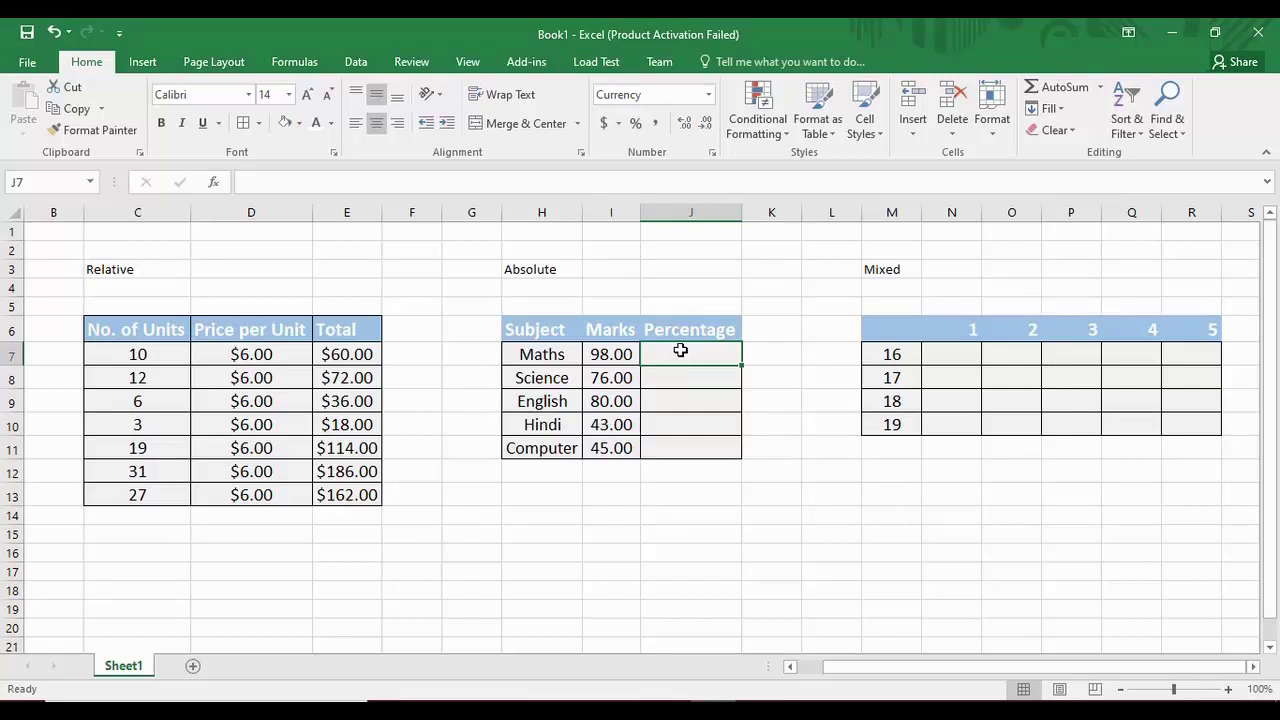
- Enter =I7/100 in J7 and format the result as a percentage
left_click(611, 292)
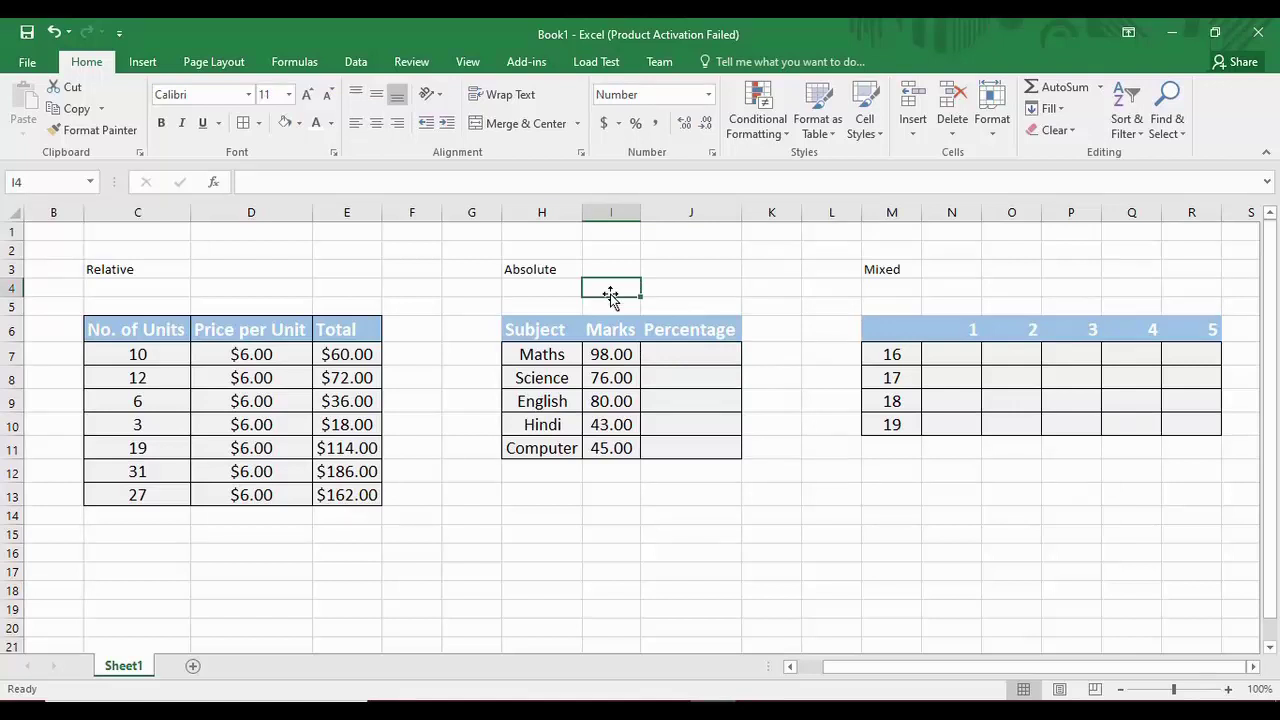
left_click(701, 370)
left_click(700, 357)
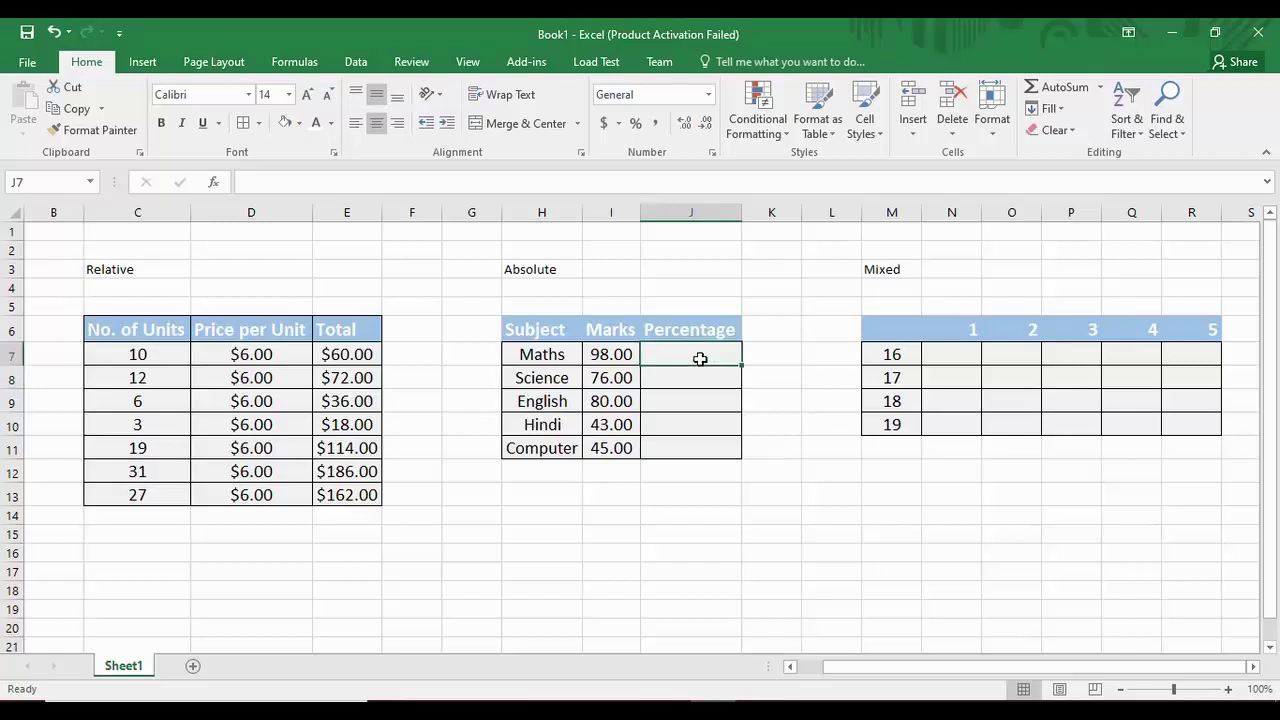
type("=")
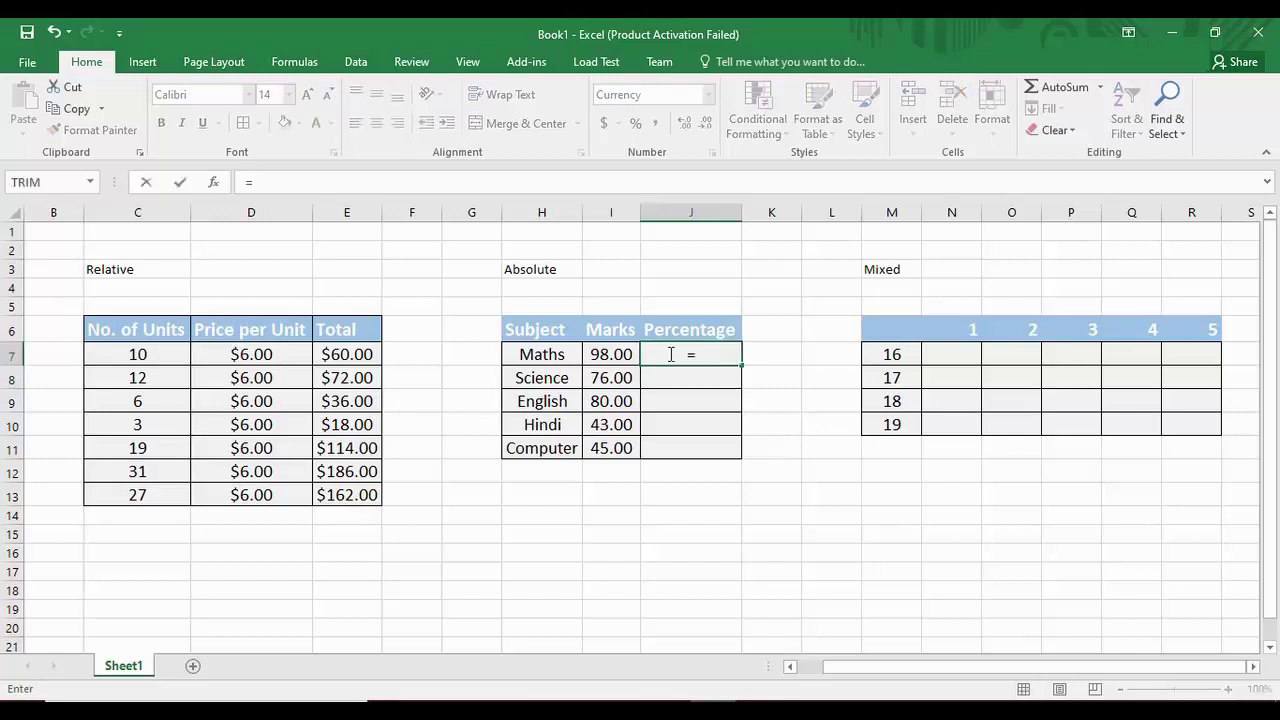
left_click(599, 355)
type("/100")
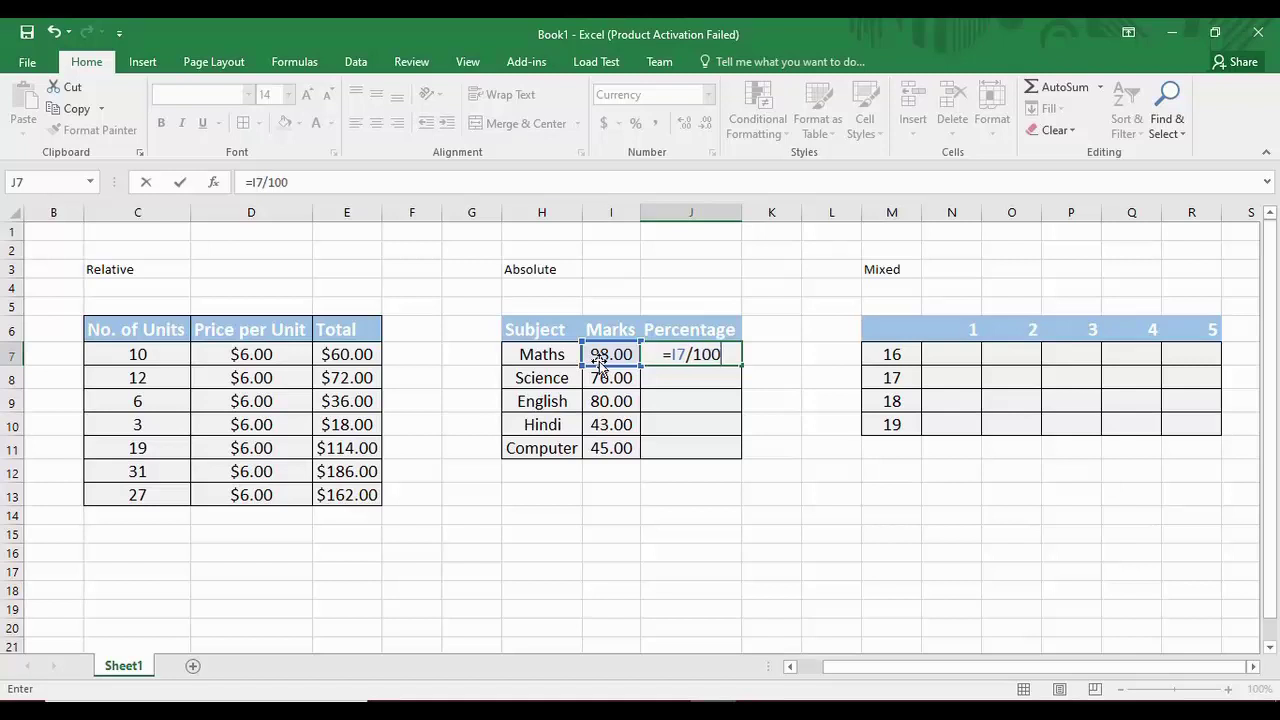
key("Return")
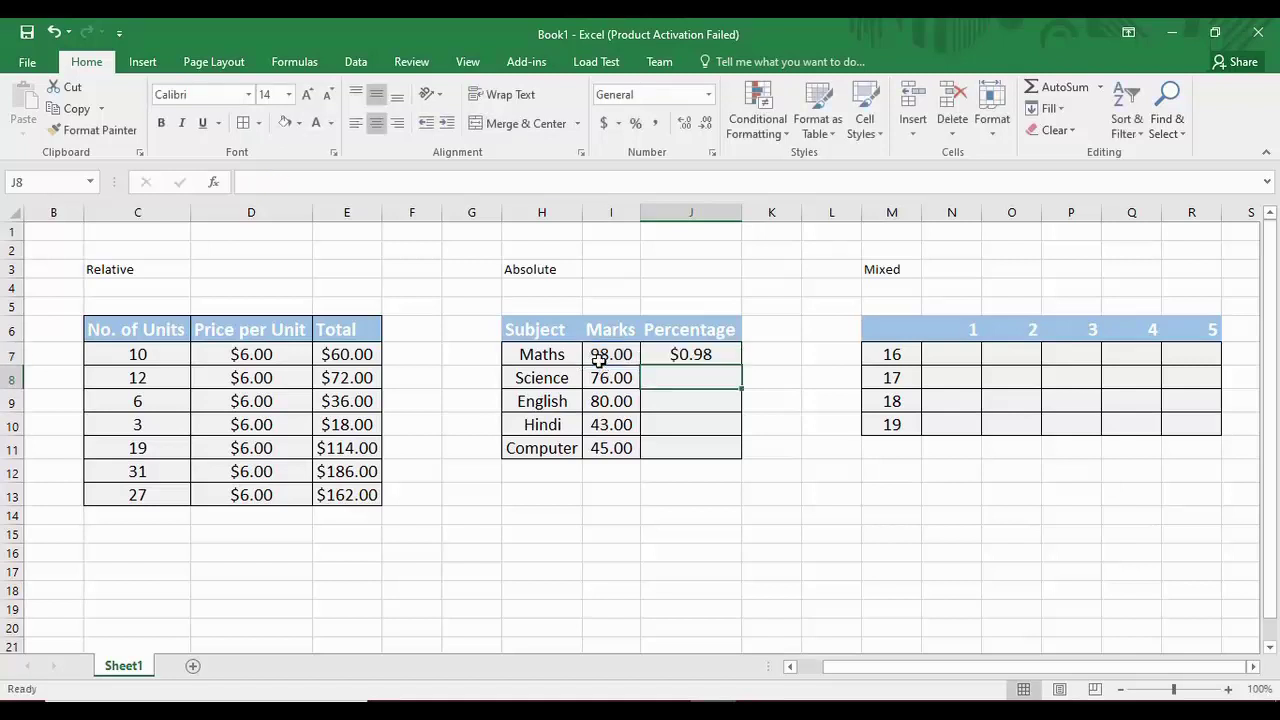
key("Up")
key("ctrl+shift+5")
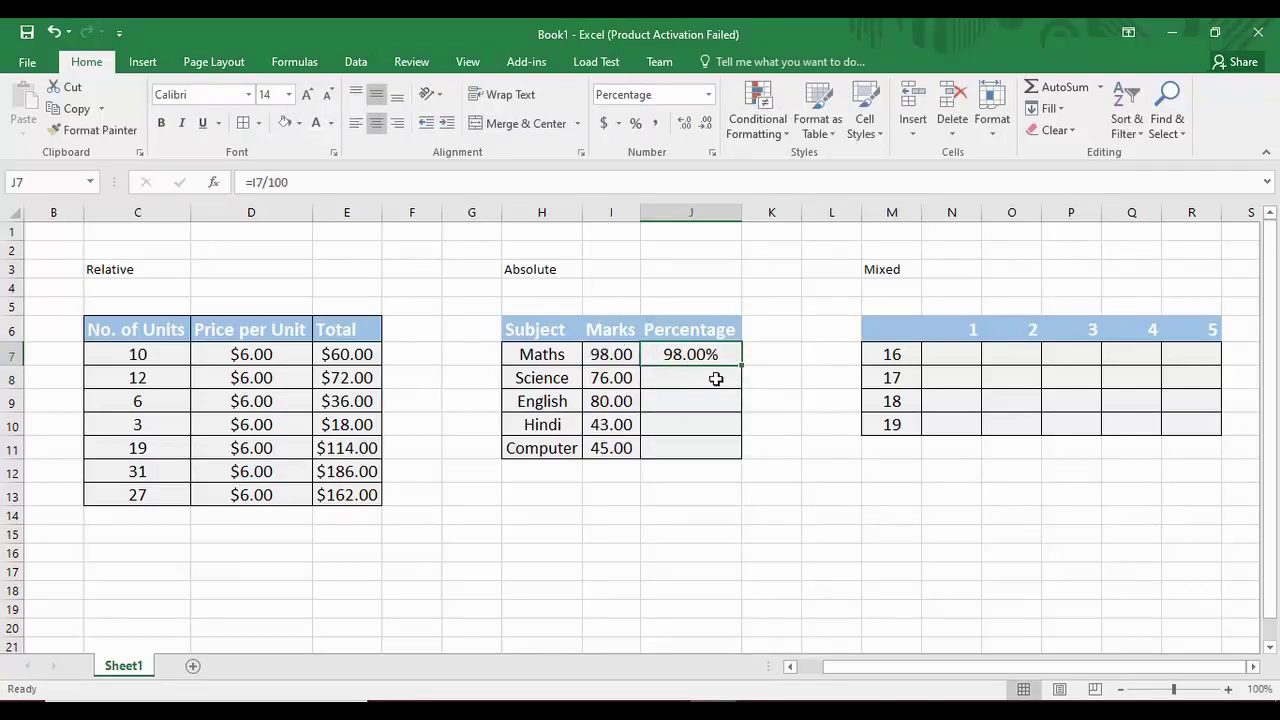
left_click(716, 379)
key("Up")
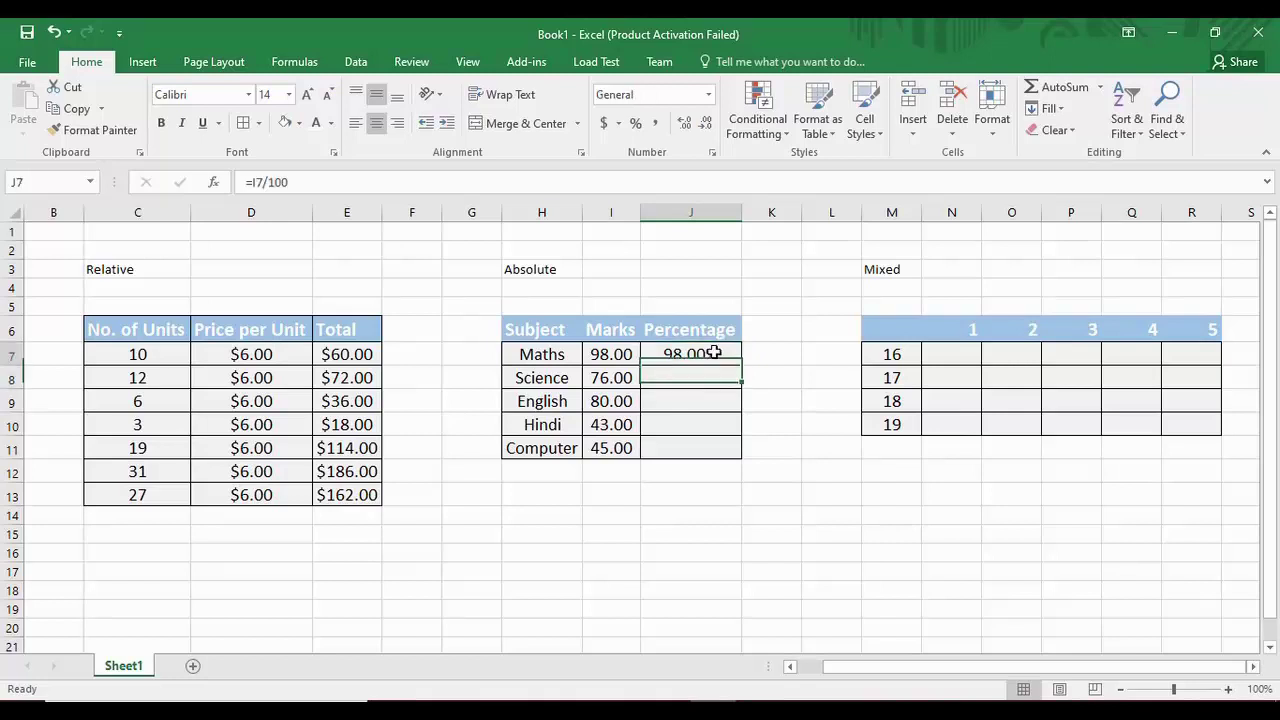
left_click(733, 387)
left_click(730, 360)
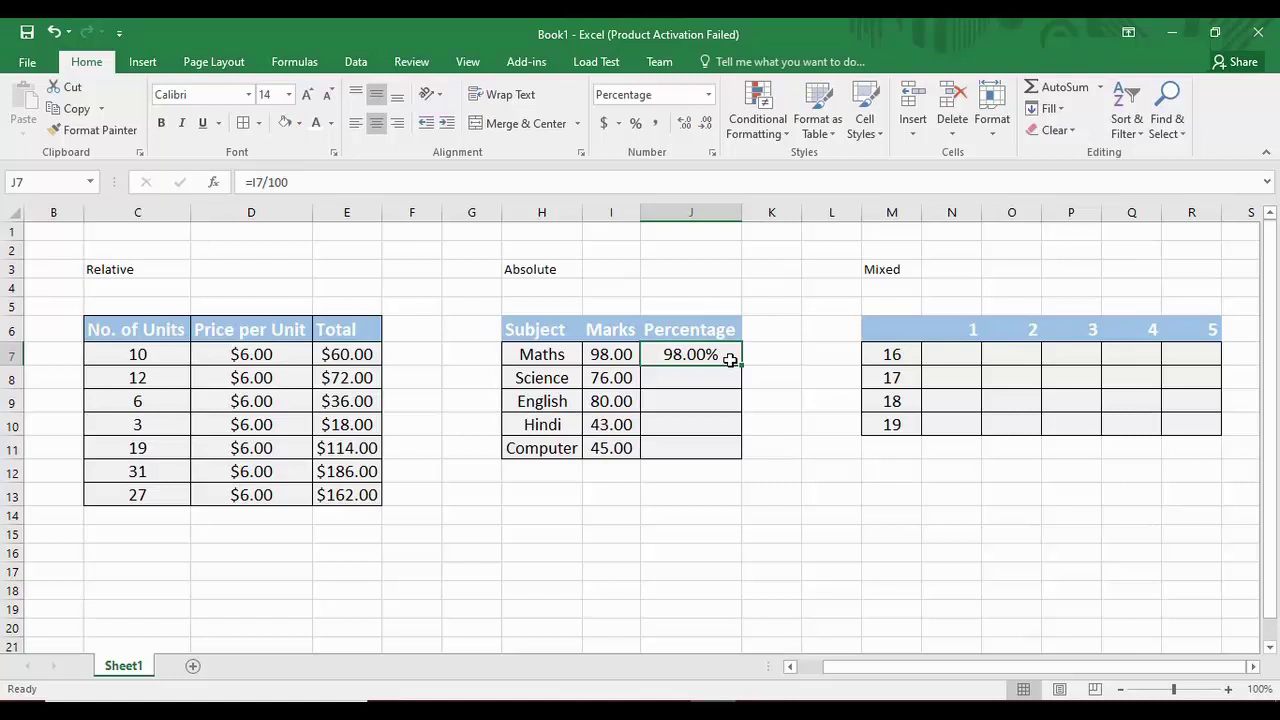
- Put the total of 100 in cell I5, clearing it from I4
left_click(621, 292)
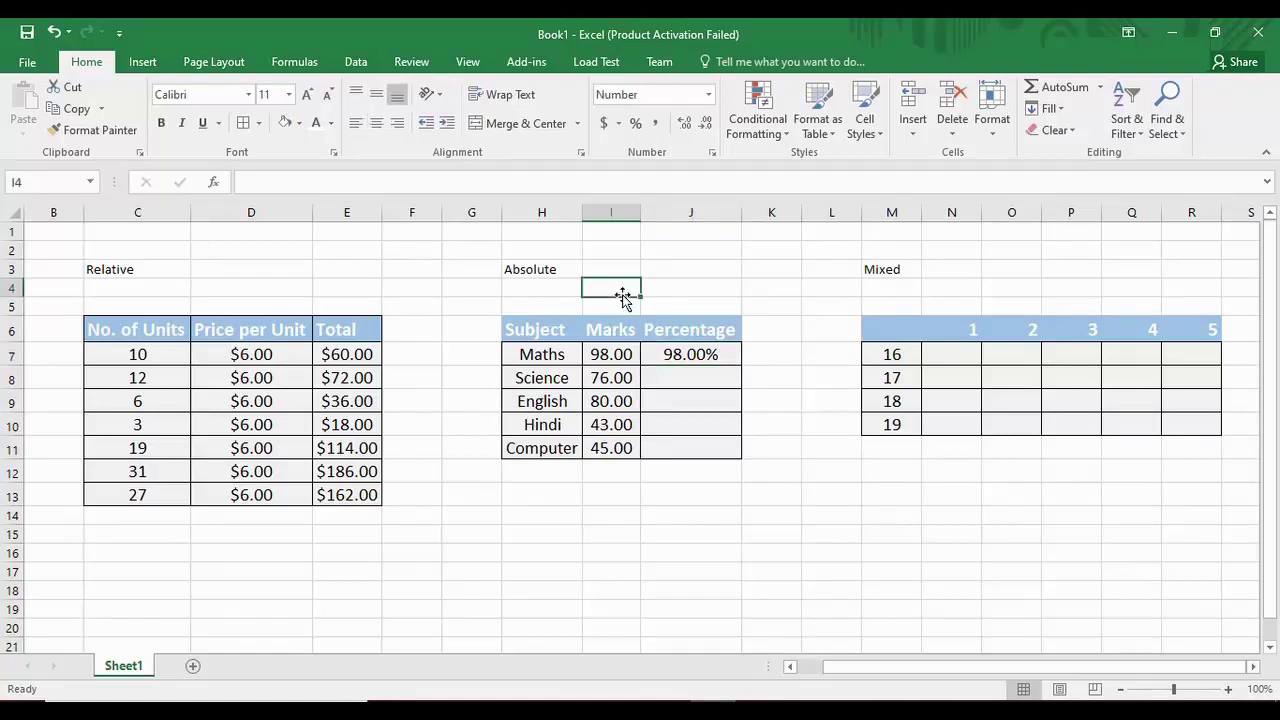
type("100")
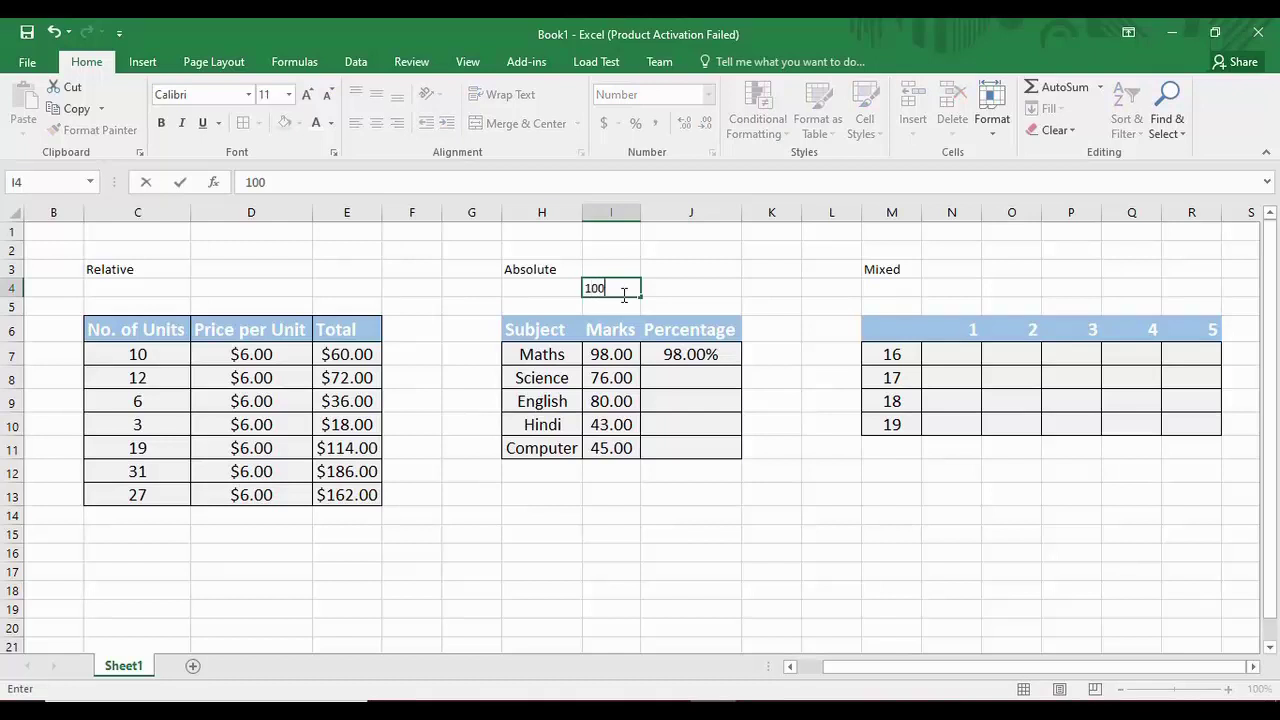
left_click(698, 282)
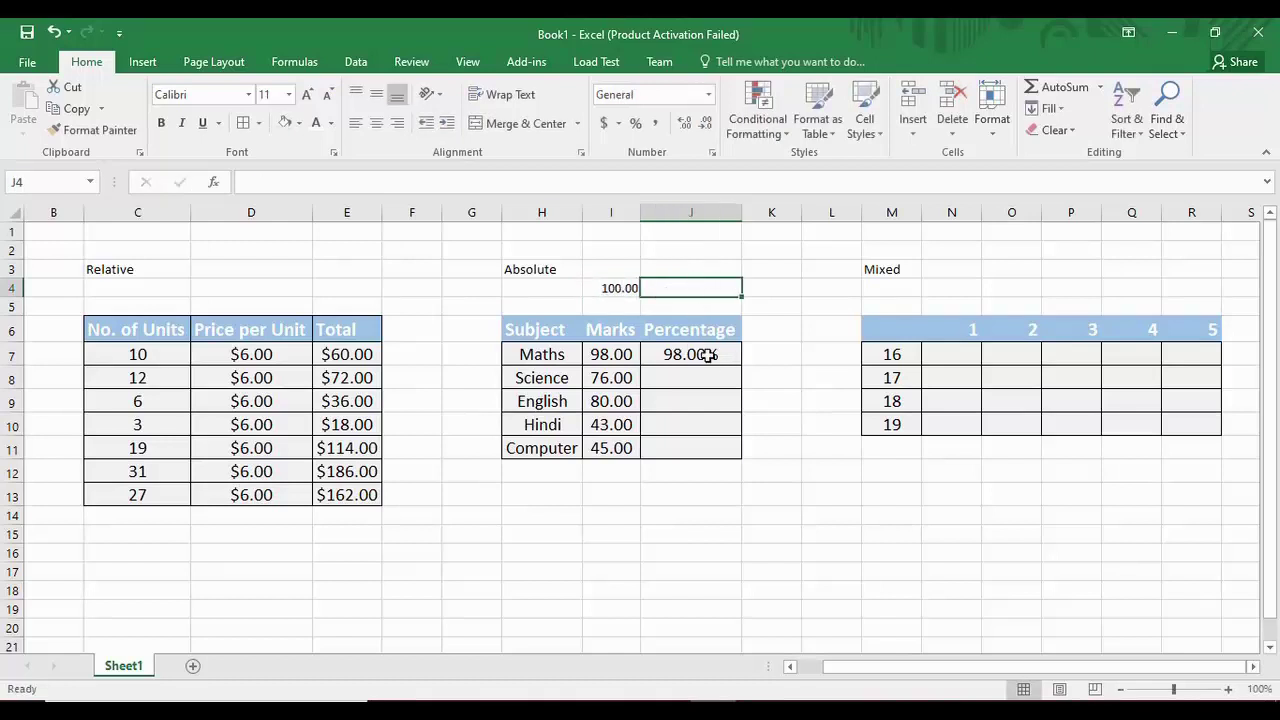
left_click(622, 289)
left_click(677, 354)
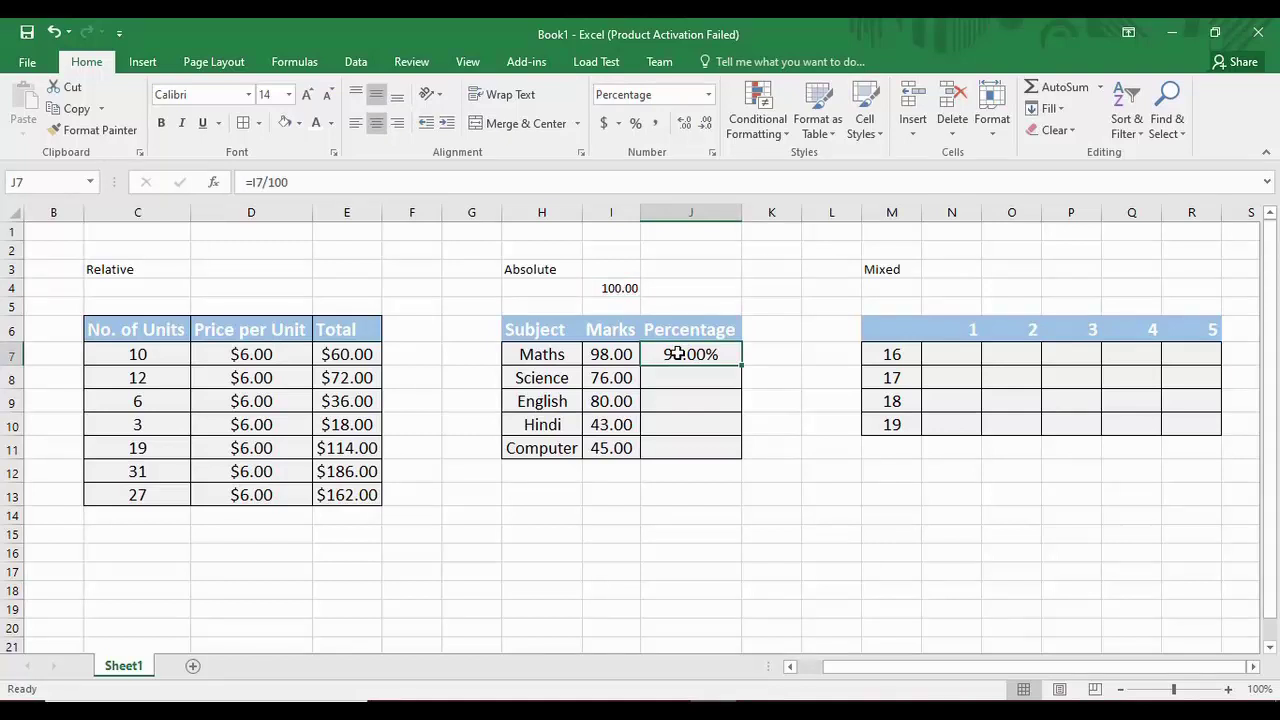
left_click(624, 288)
left_click(617, 303)
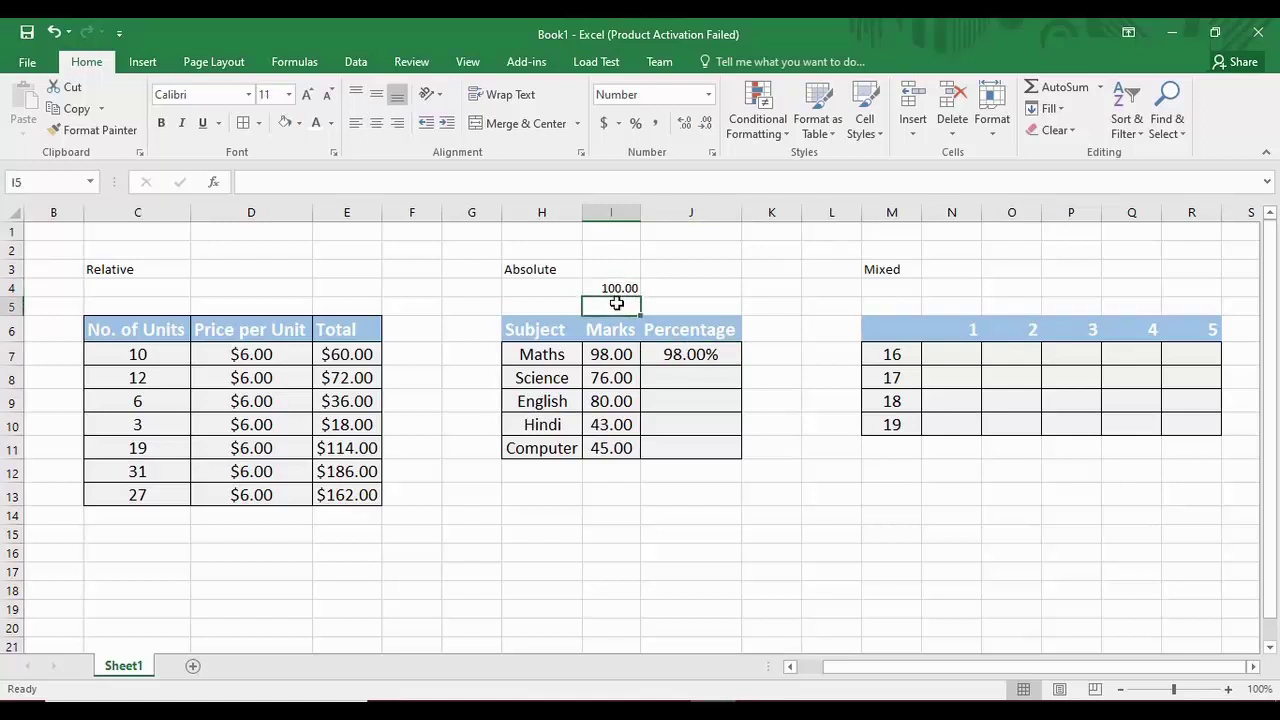
type("100")
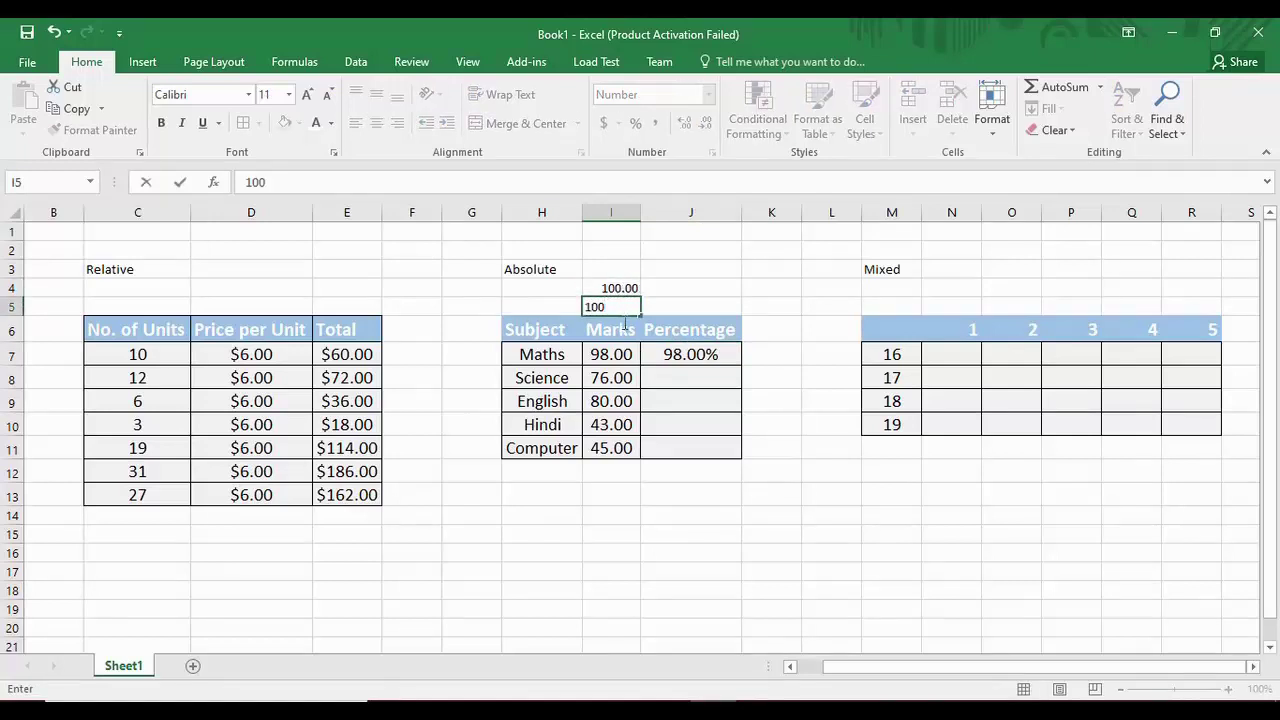
left_click(626, 289)
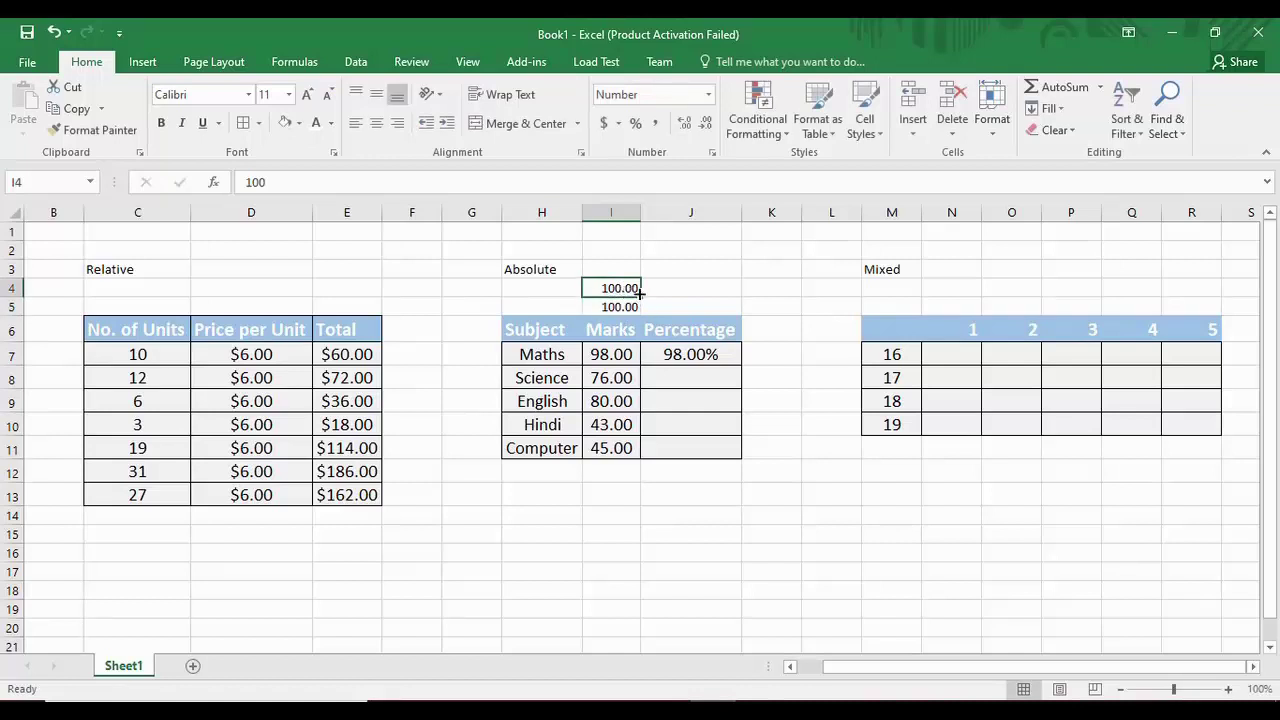
key("Delete")
- Rewrite the Maths percentage in J7 as =I7/I5
left_click(706, 354)
type("=")
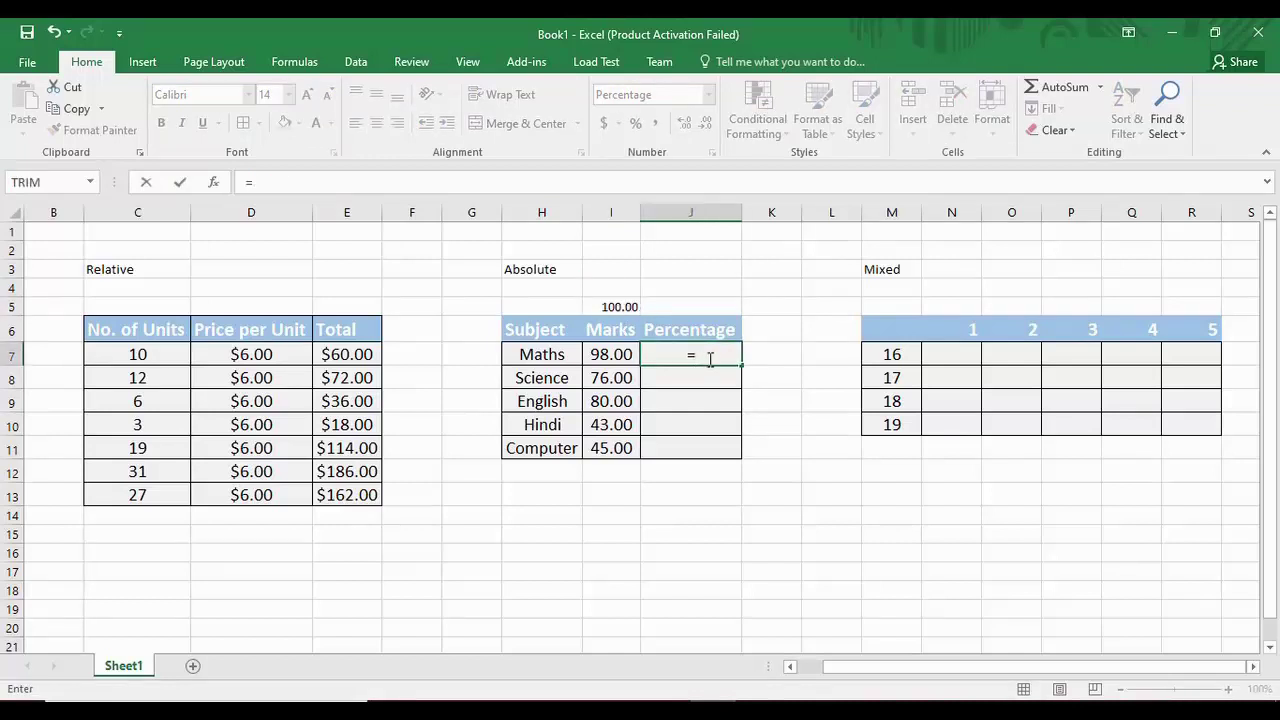
left_click(603, 355)
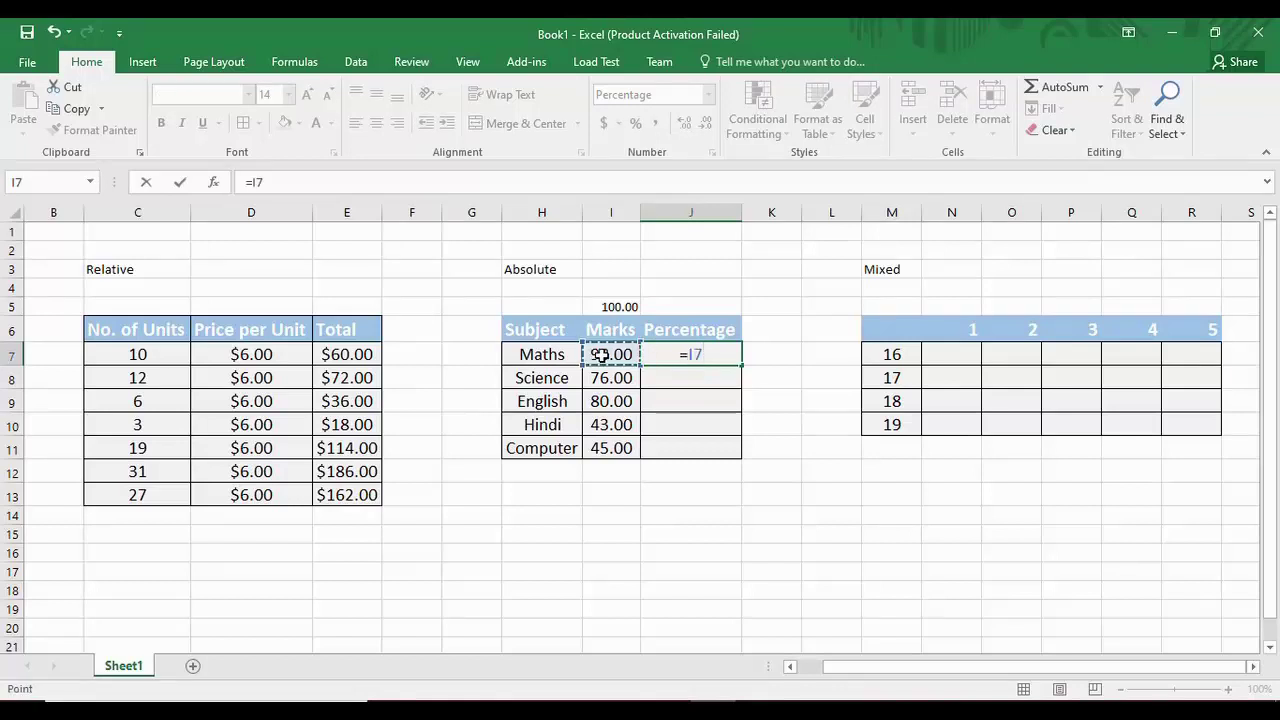
type("/")
left_click(613, 307)
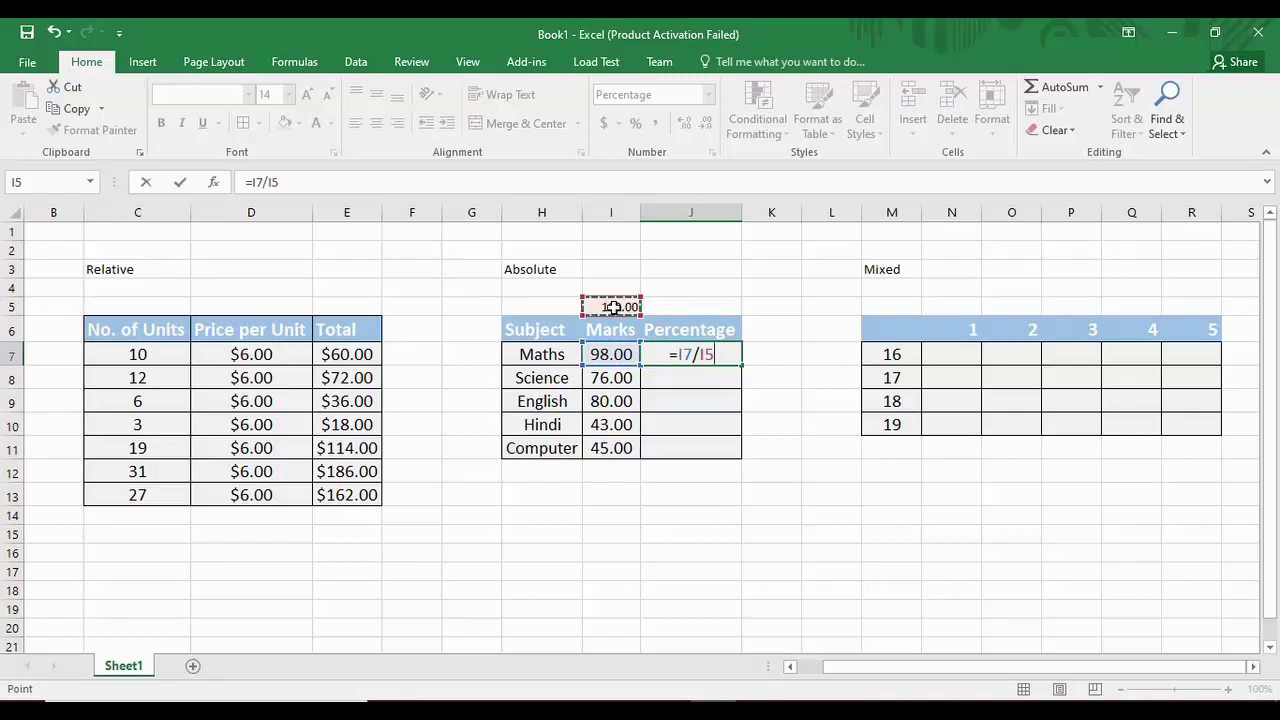
key("Return")
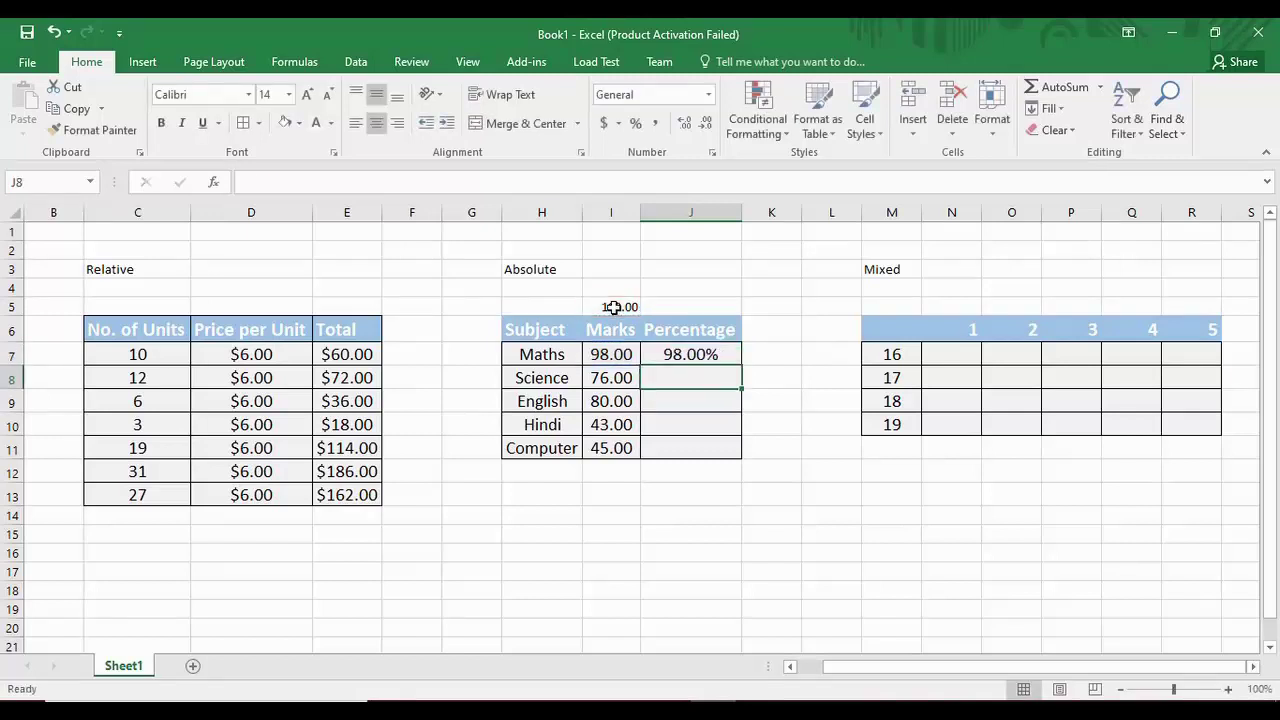
left_click(693, 357)
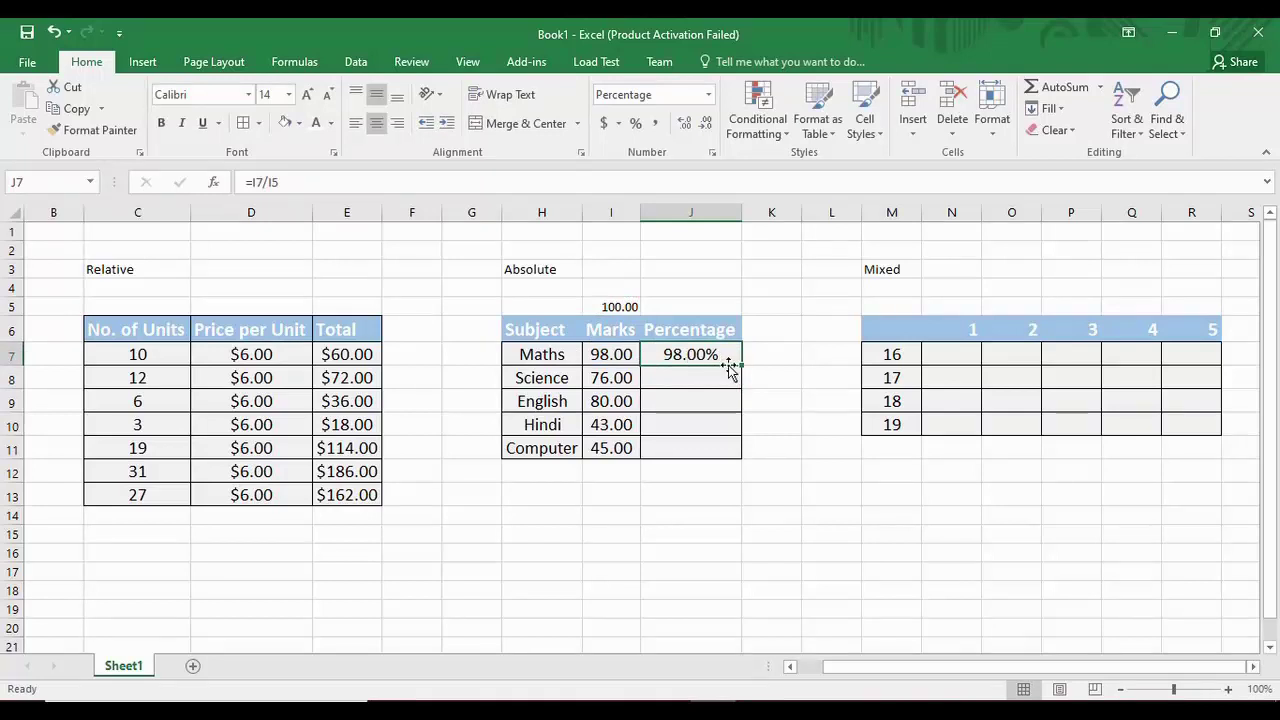
- Fill J7's formula down to J11 and inspect the shifted results, e.g. #VALUE! and 81.63%
left_click_drag(745, 365, 741, 458)
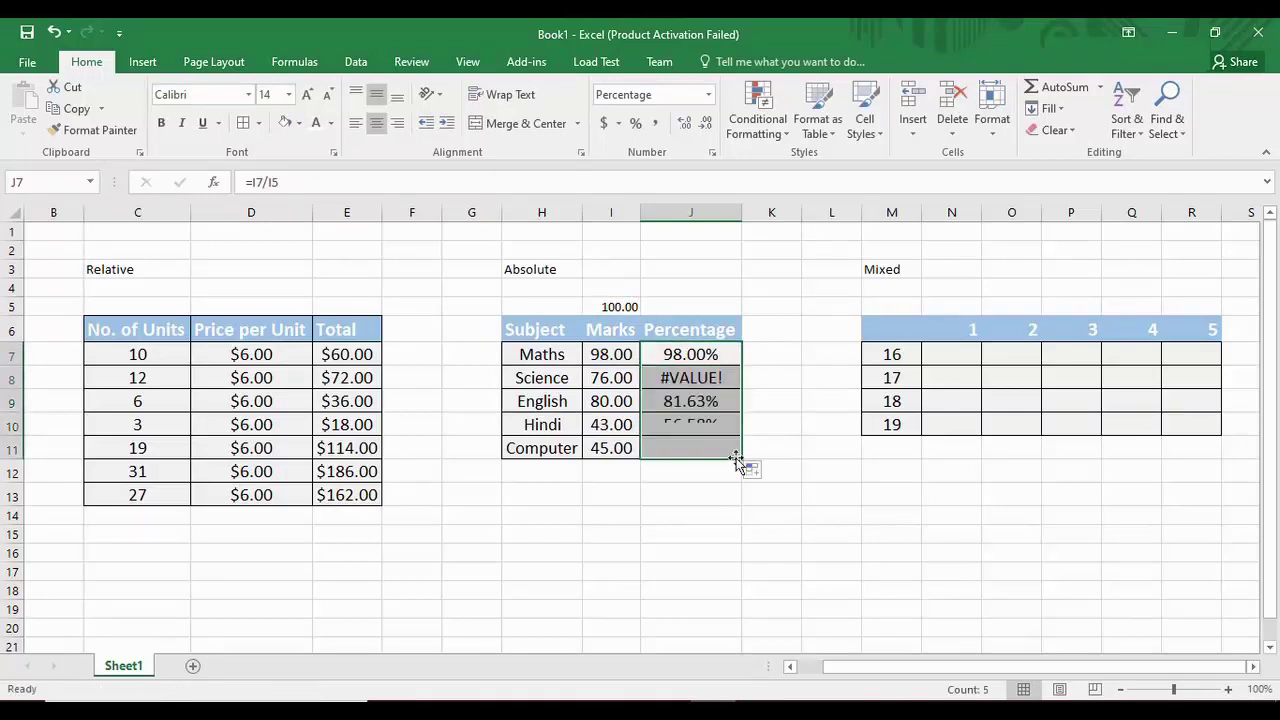
left_click(737, 494)
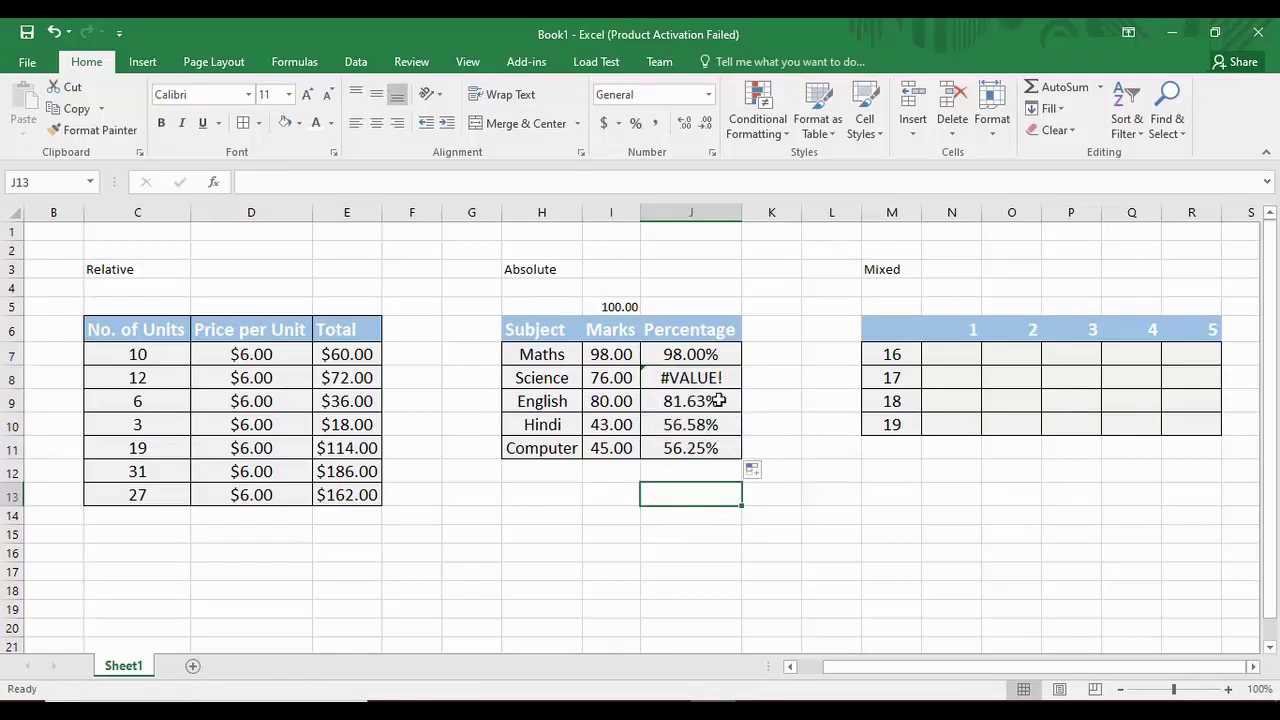
left_click(707, 378)
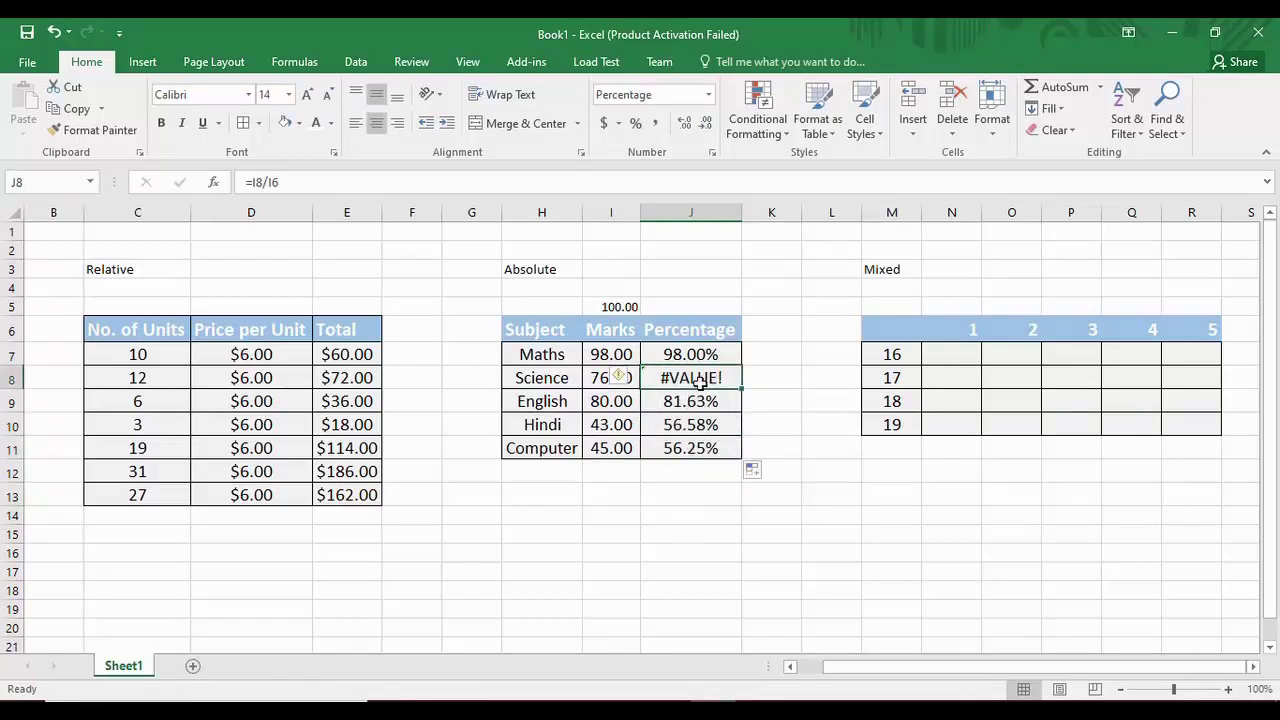
left_click(712, 399)
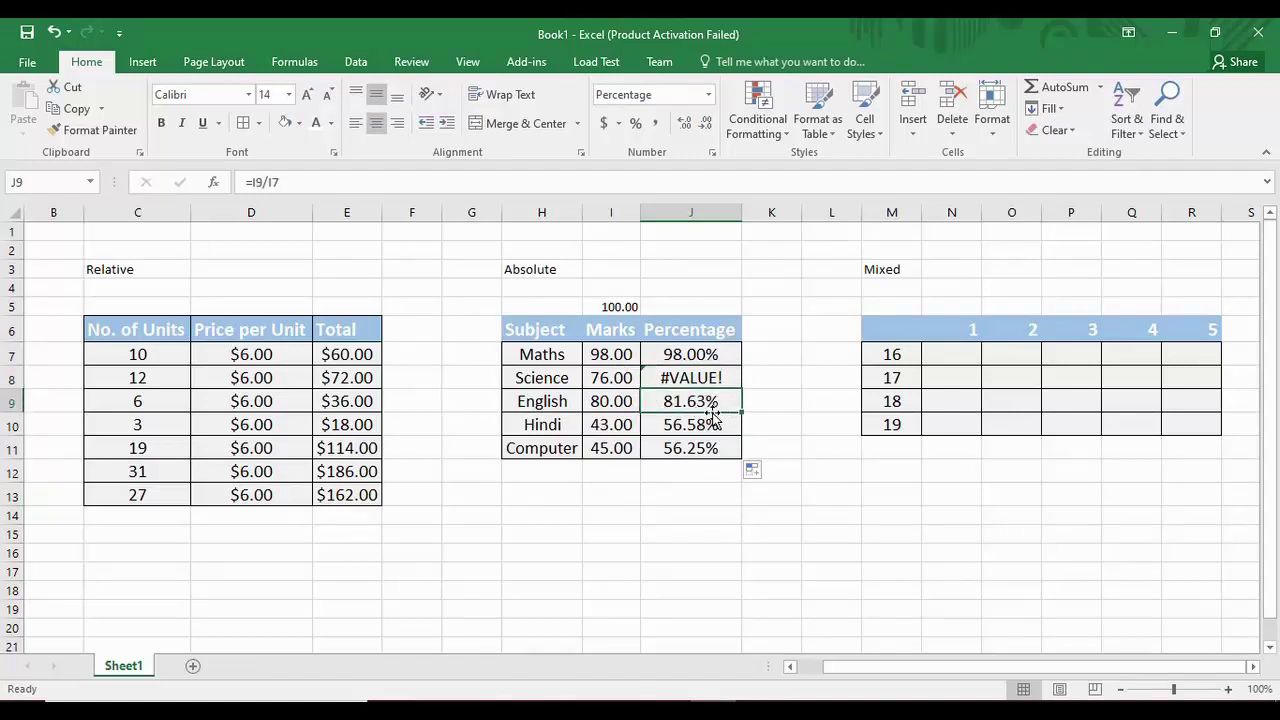
left_click(710, 425)
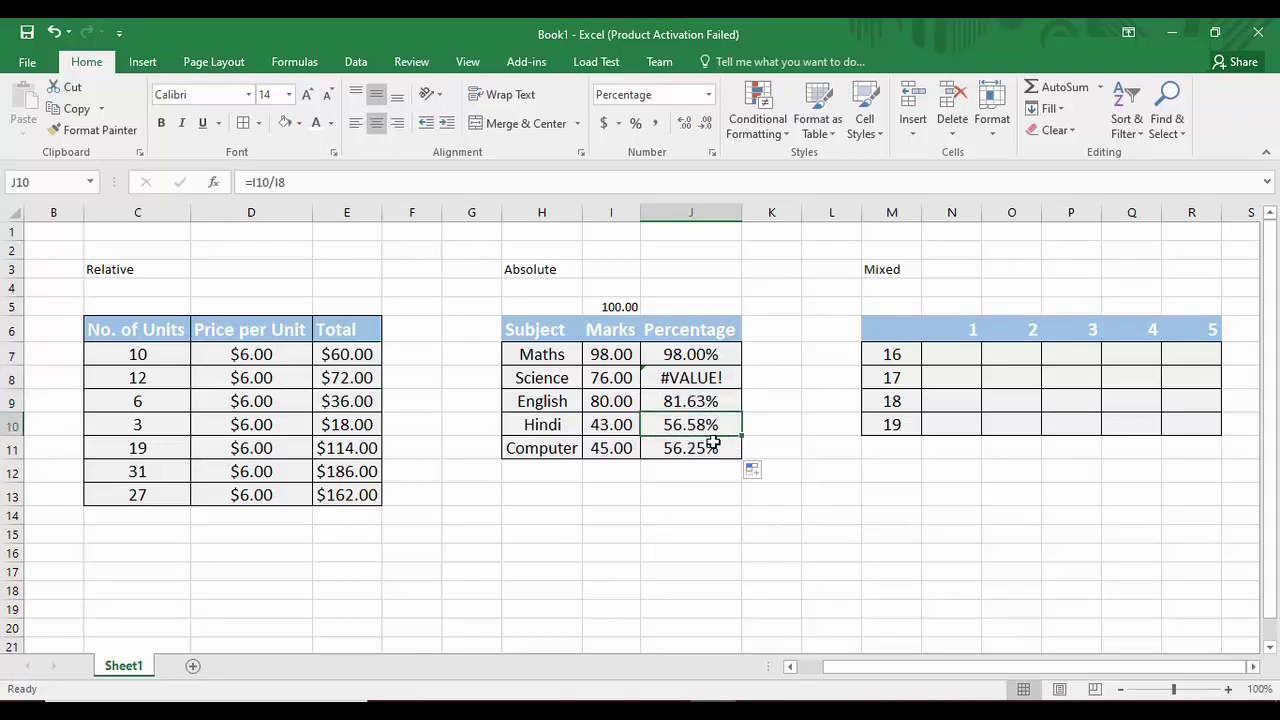
left_click(727, 371)
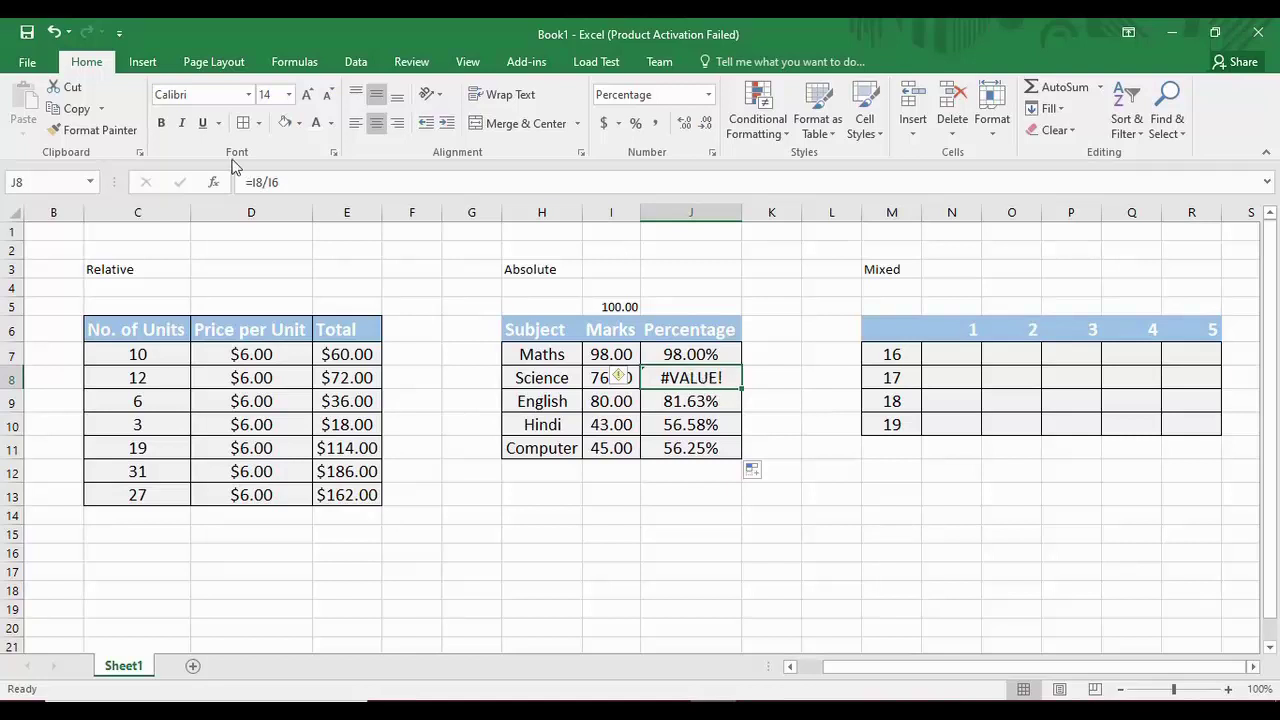
triple_click(284, 183)
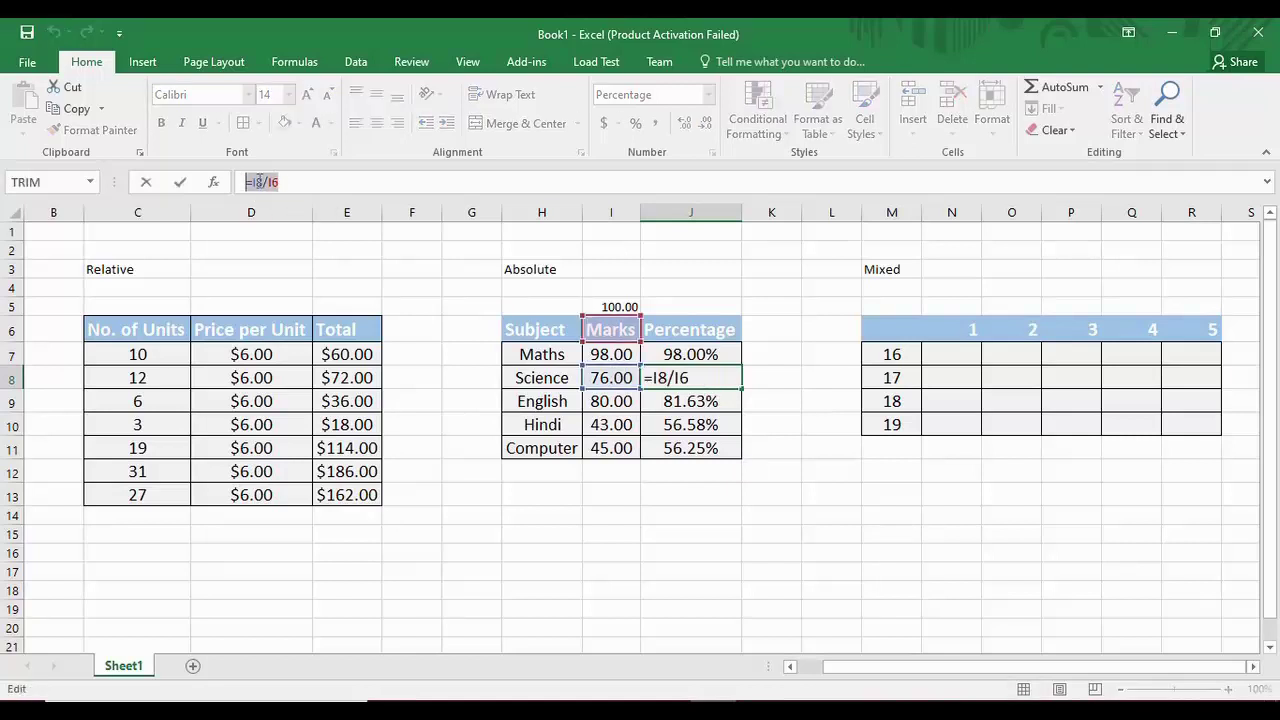
left_click(299, 180)
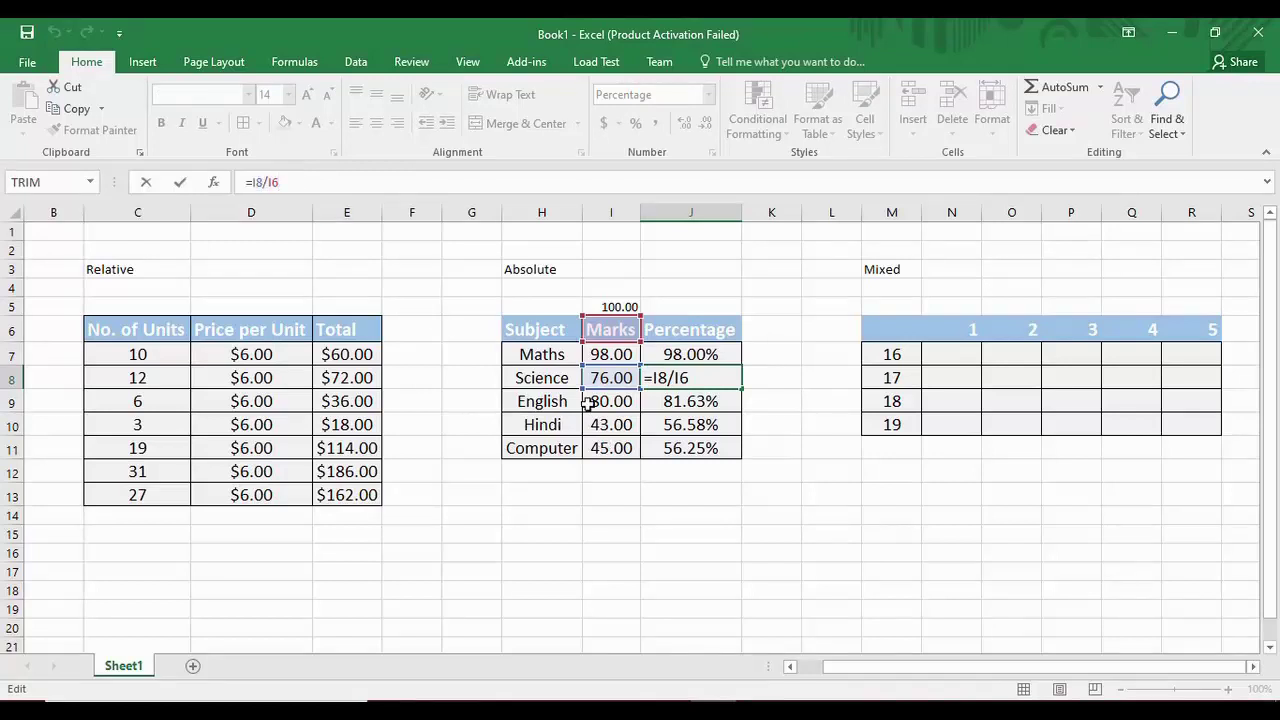
double_click(668, 381)
left_click(668, 381)
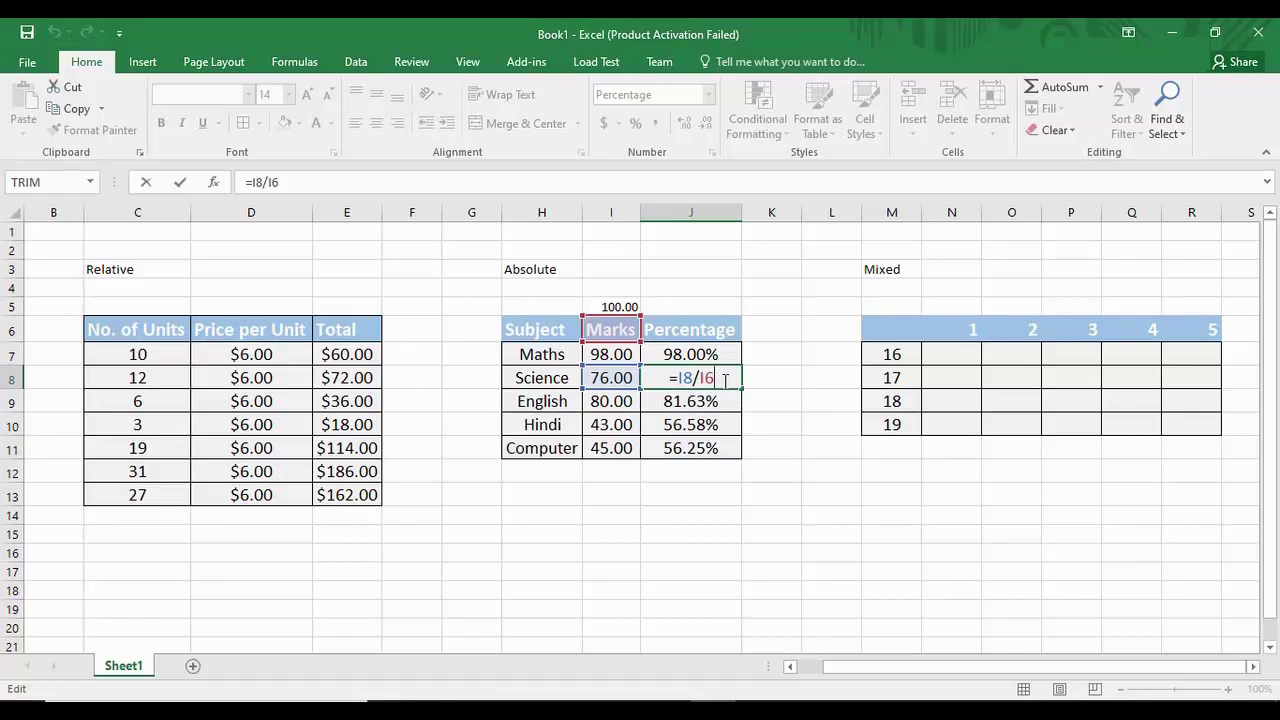
left_click(612, 308)
left_click(611, 380)
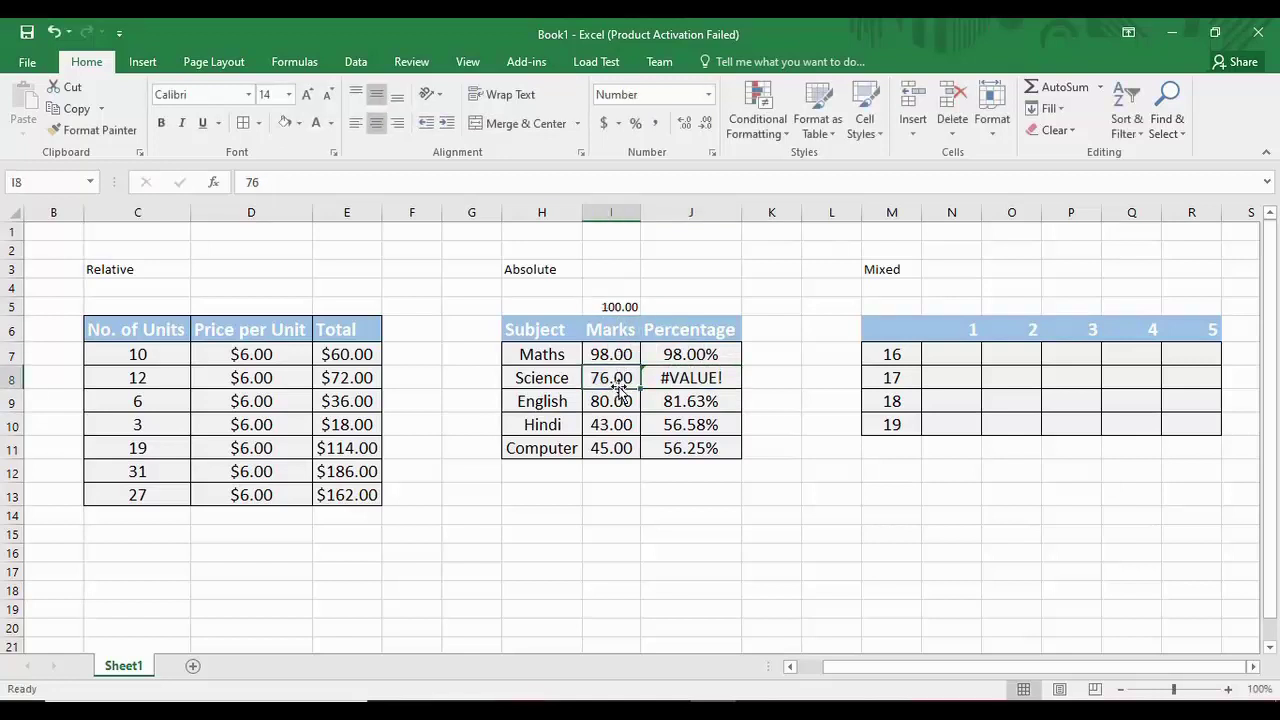
left_click(665, 378)
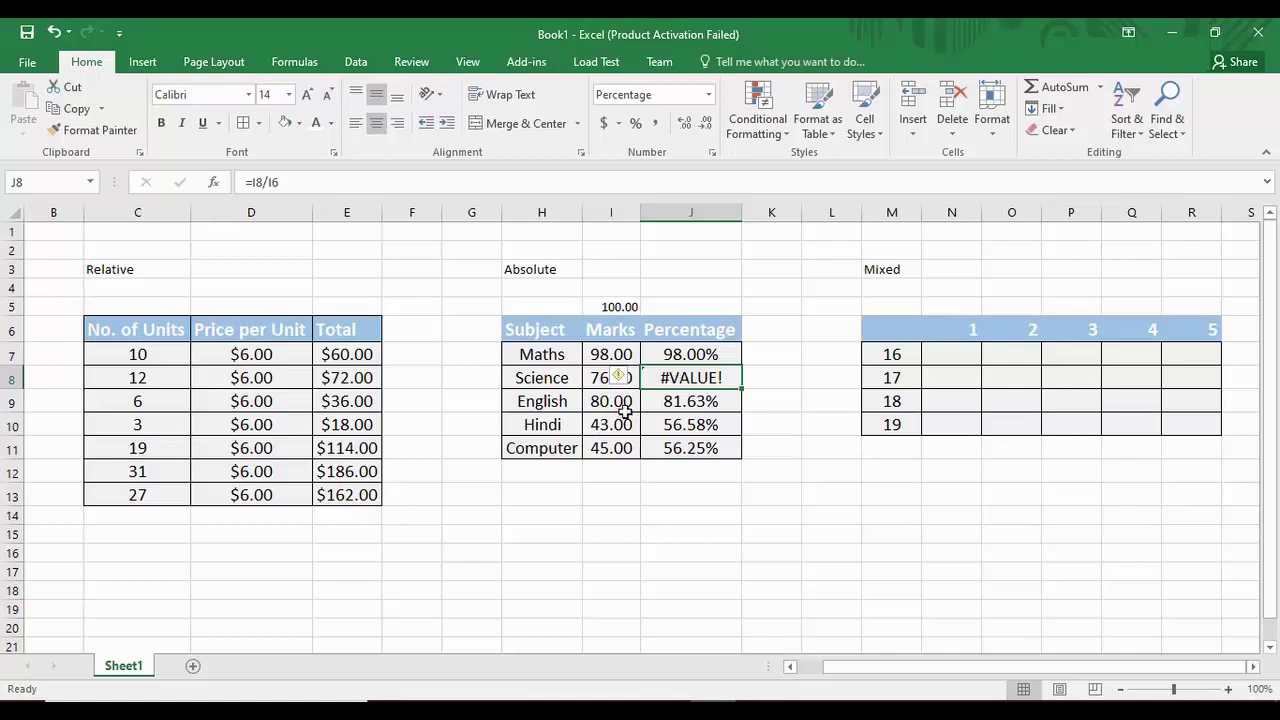
- Edit J7 so its divisor becomes the absolute reference $I$5, reading =I7/$I$5
left_click(690, 356)
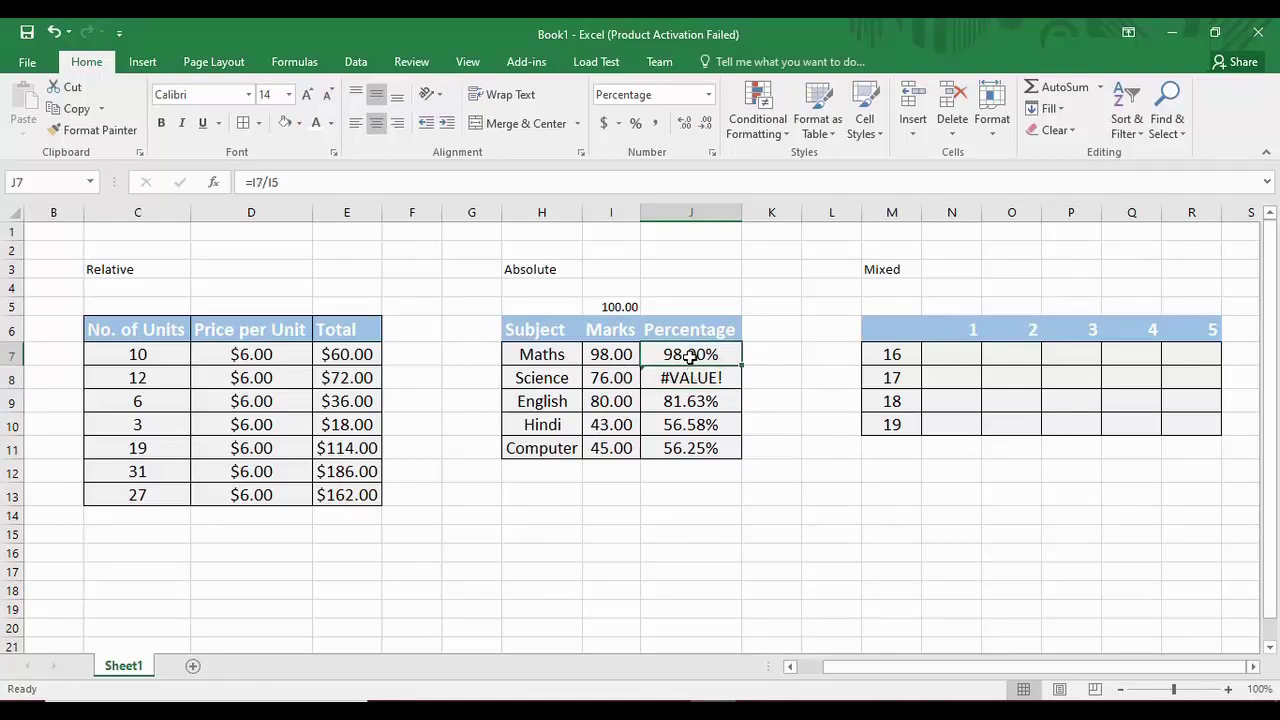
key("F2")
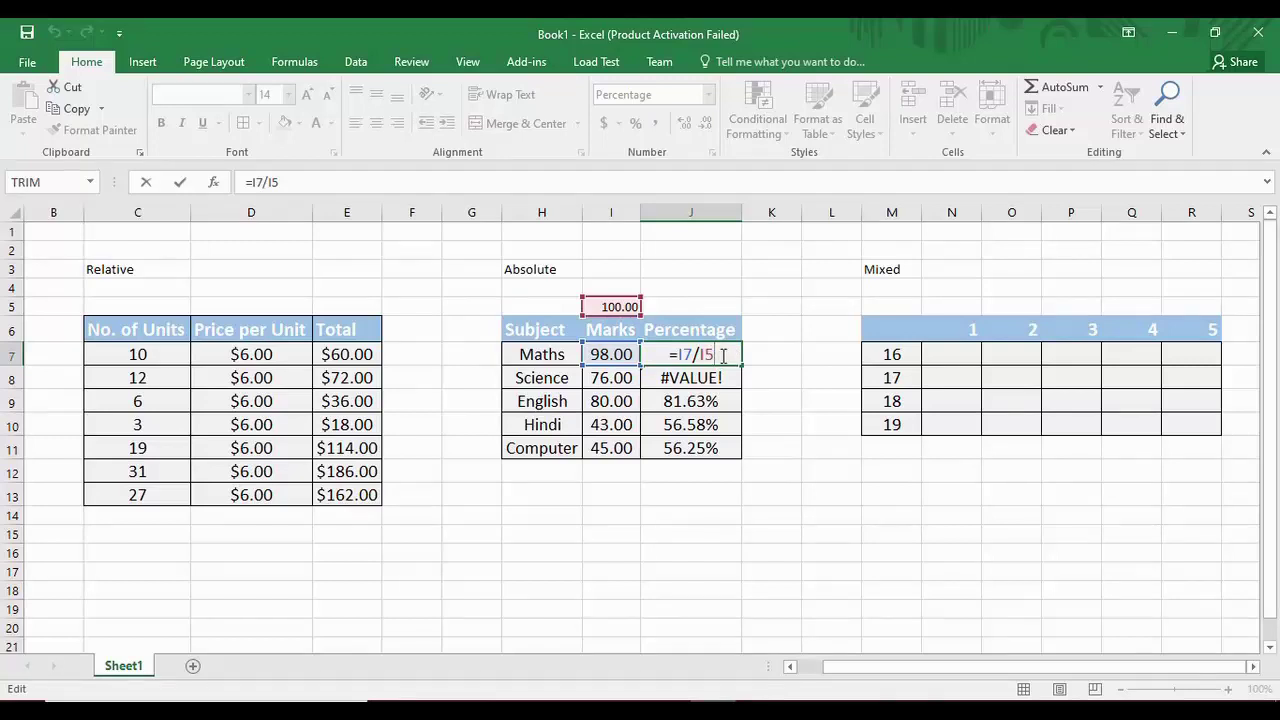
key("F4")
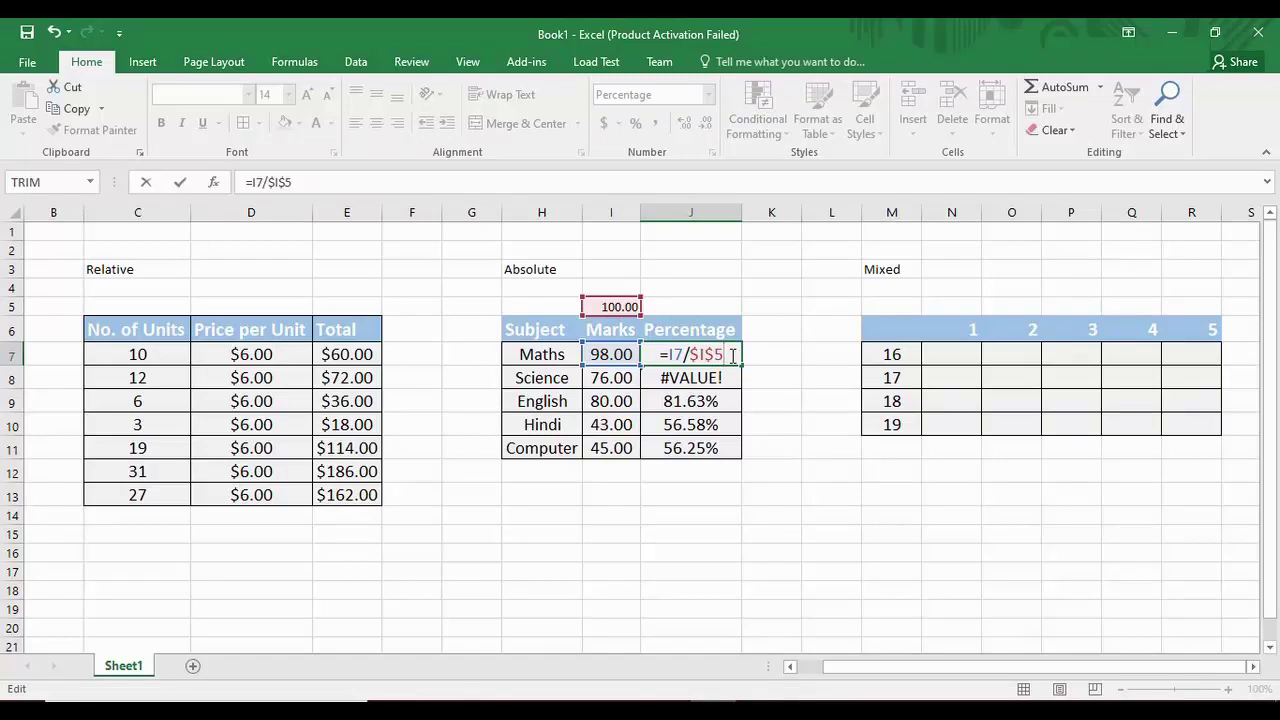
- Confirm =I7/$I$5 in J7 and fill it down to J11
left_click(763, 359)
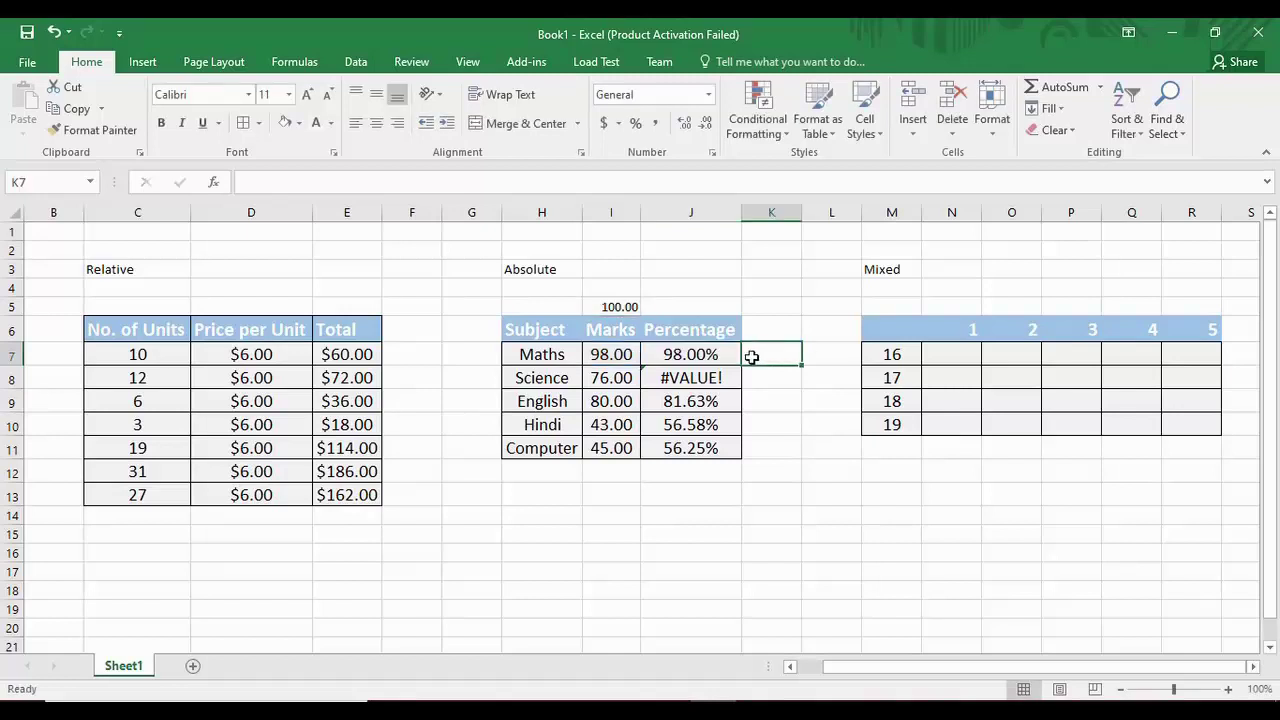
left_click(738, 364)
left_click_drag(743, 366, 748, 452)
- Check each subject's percentage against its mark, e.g. 80.00% for English and 43.00% for Hindi
left_click(700, 375)
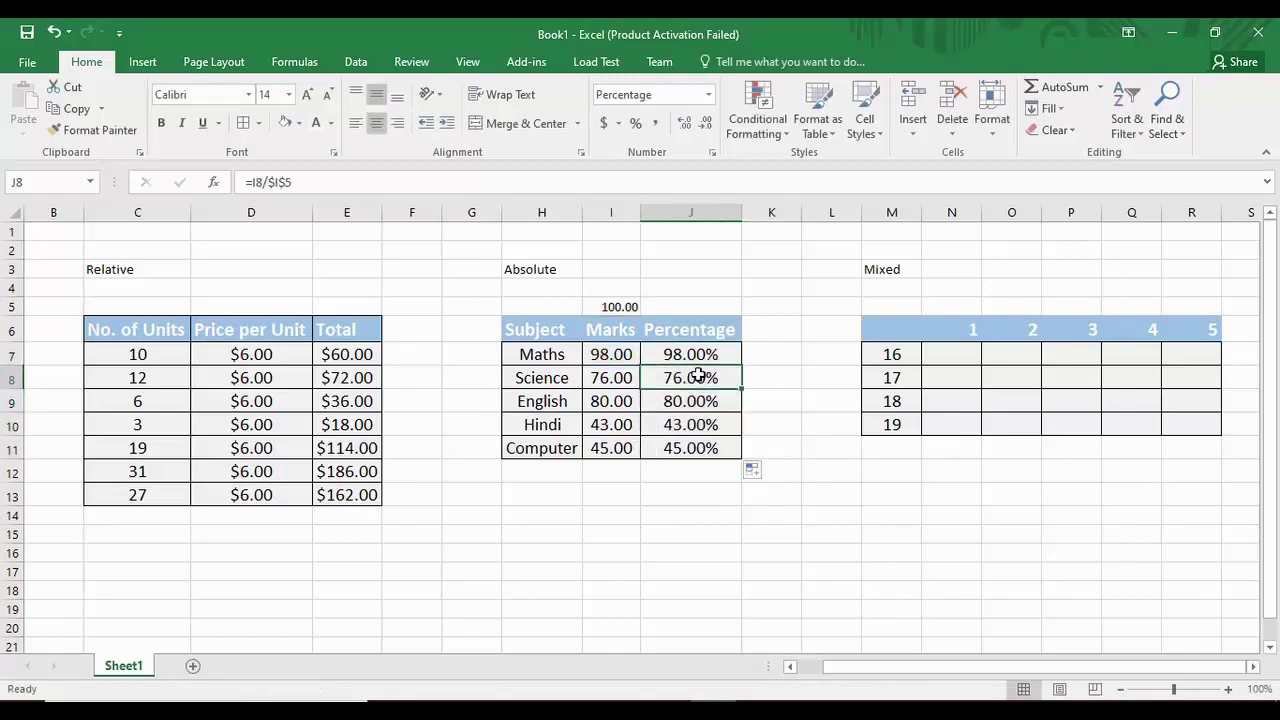
left_click(712, 400)
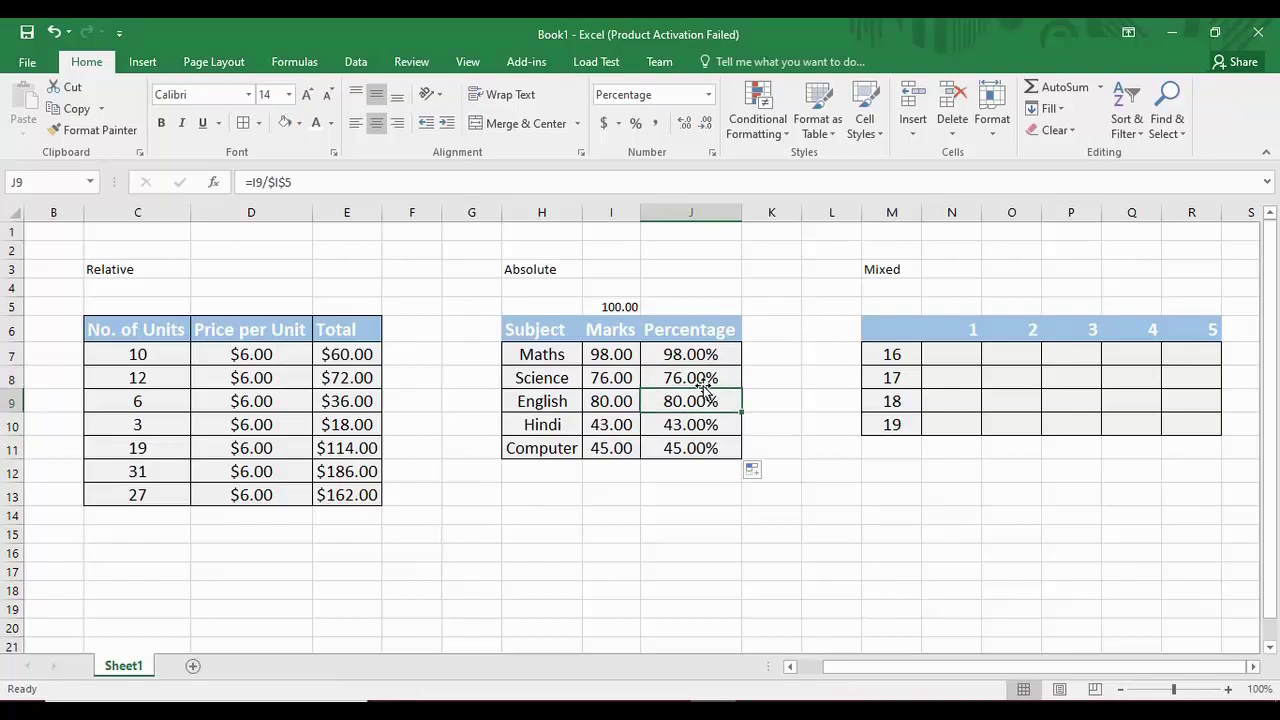
left_click(702, 376)
left_click(580, 384)
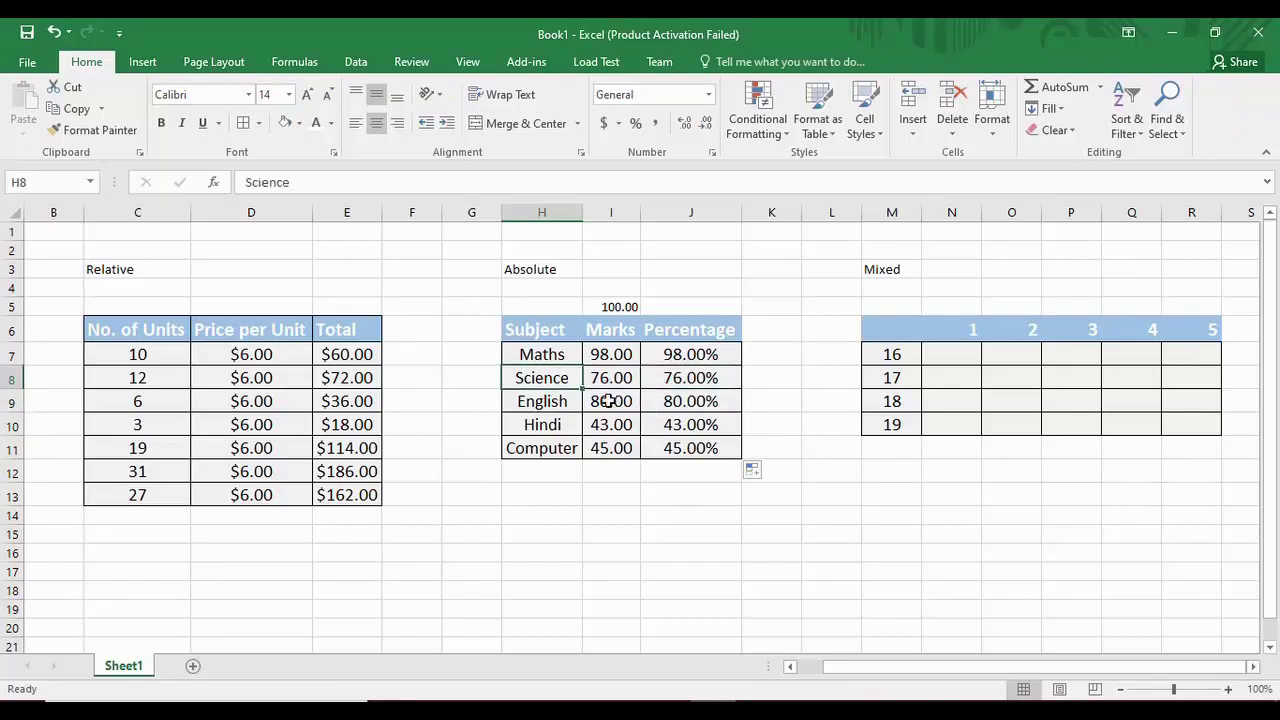
left_click(645, 408)
left_click(623, 408)
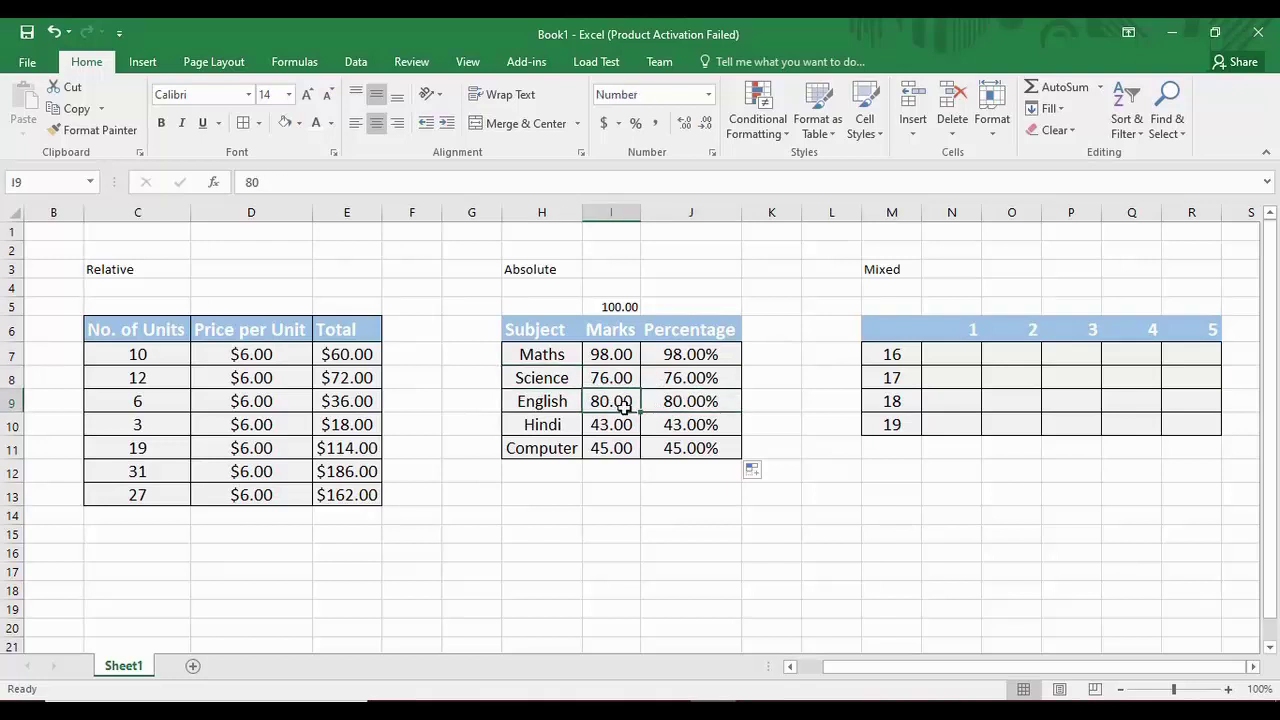
left_click(671, 428)
left_click(623, 425)
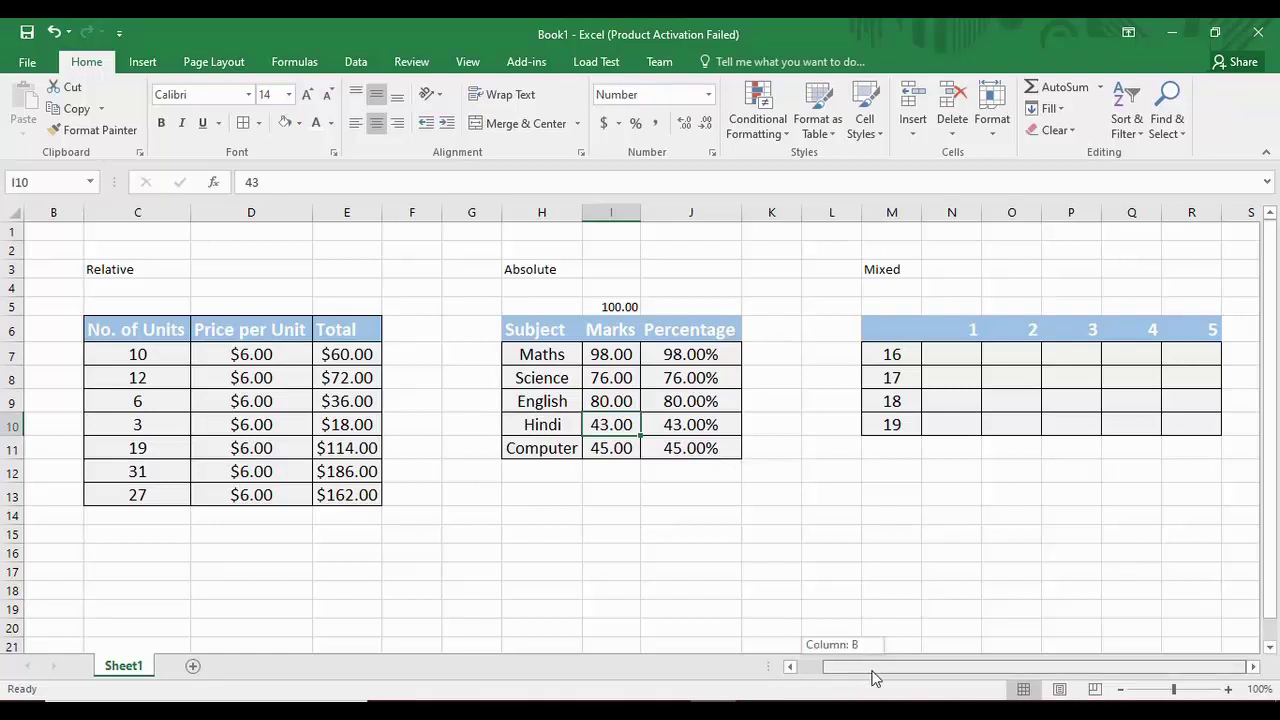
left_click(966, 362)
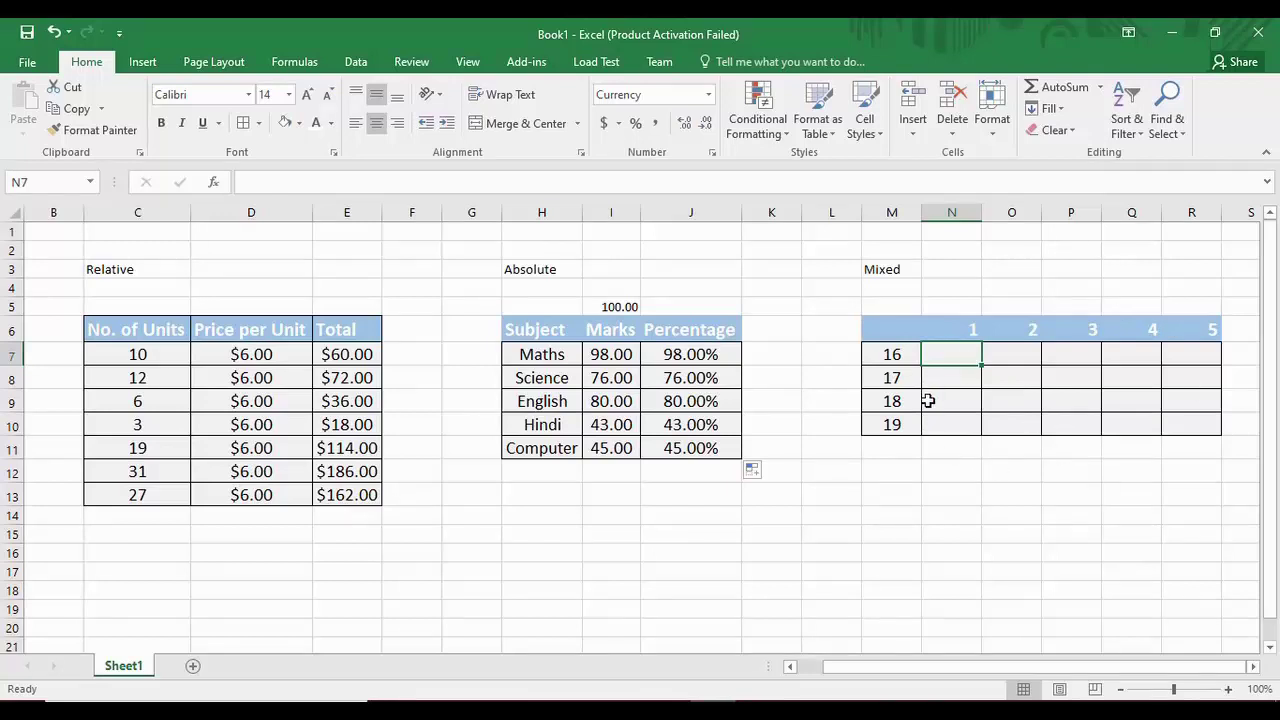
left_click(967, 327)
left_click(1035, 337)
left_click(1085, 337)
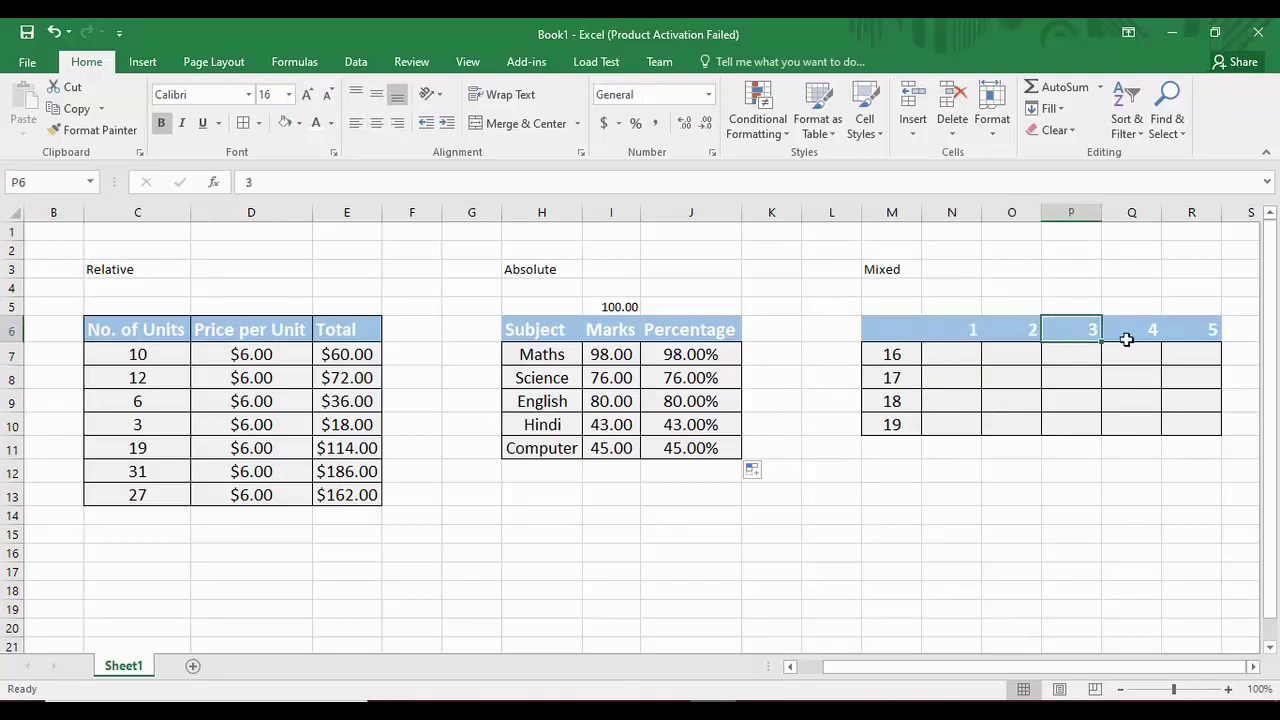
left_click(1132, 336)
left_click(1200, 333)
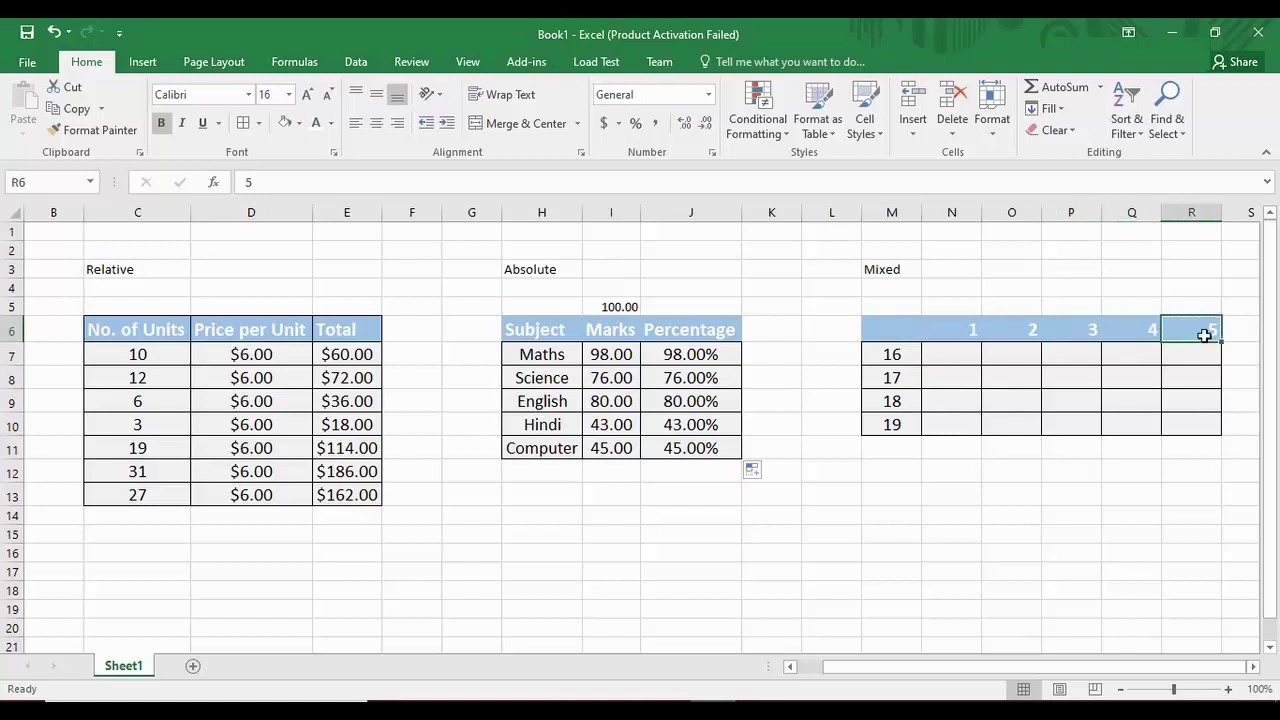
left_click(904, 359)
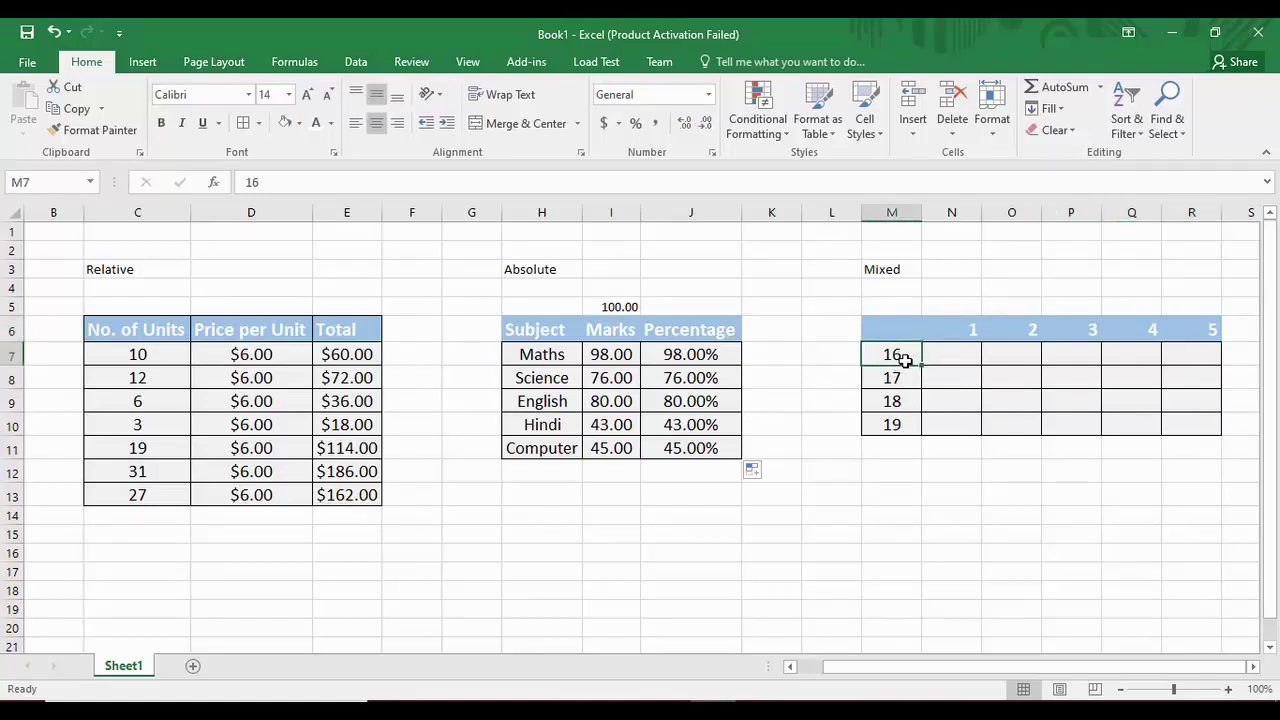
left_click(895, 378)
left_click(897, 401)
left_click(897, 424)
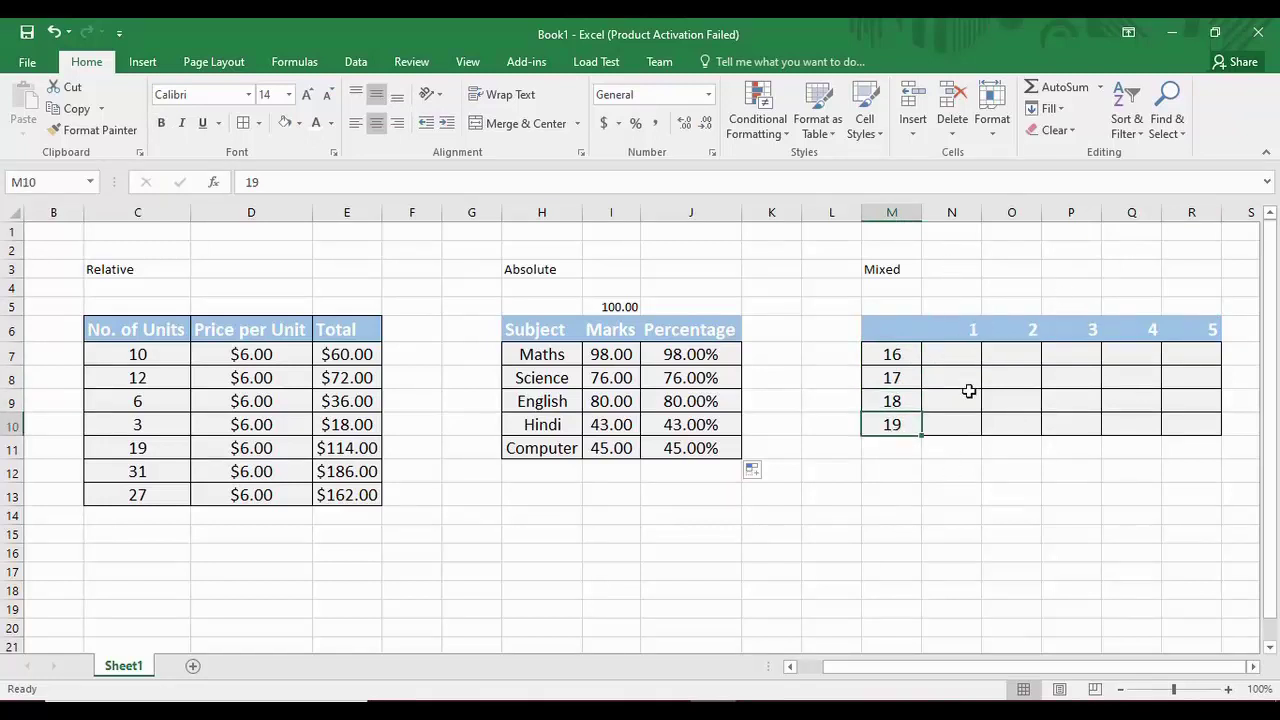
left_click(955, 359)
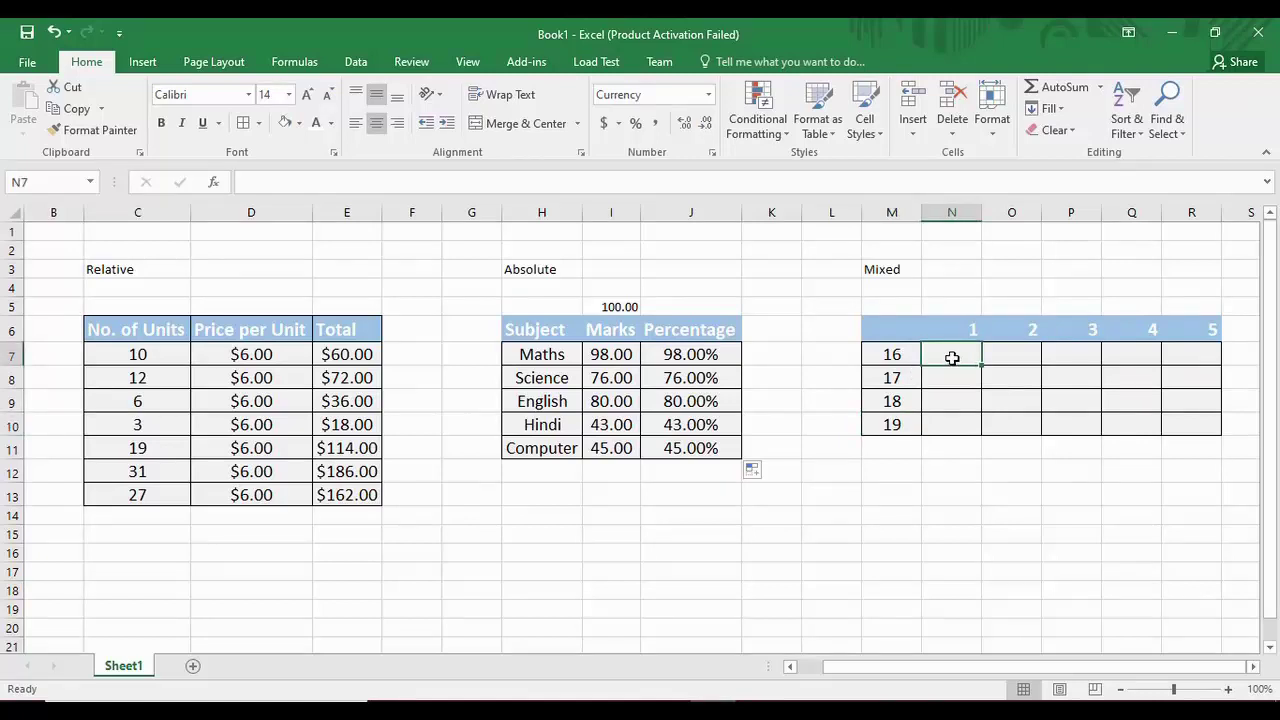
left_click(1198, 425)
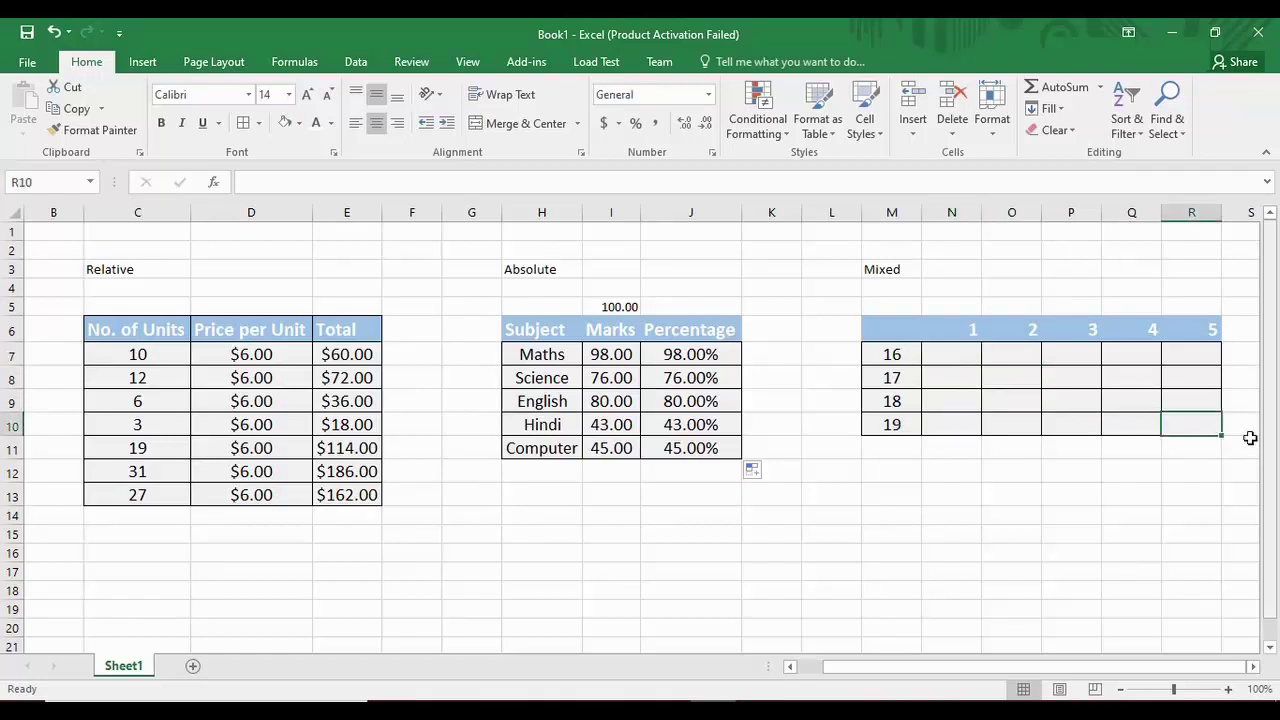
left_click(969, 364)
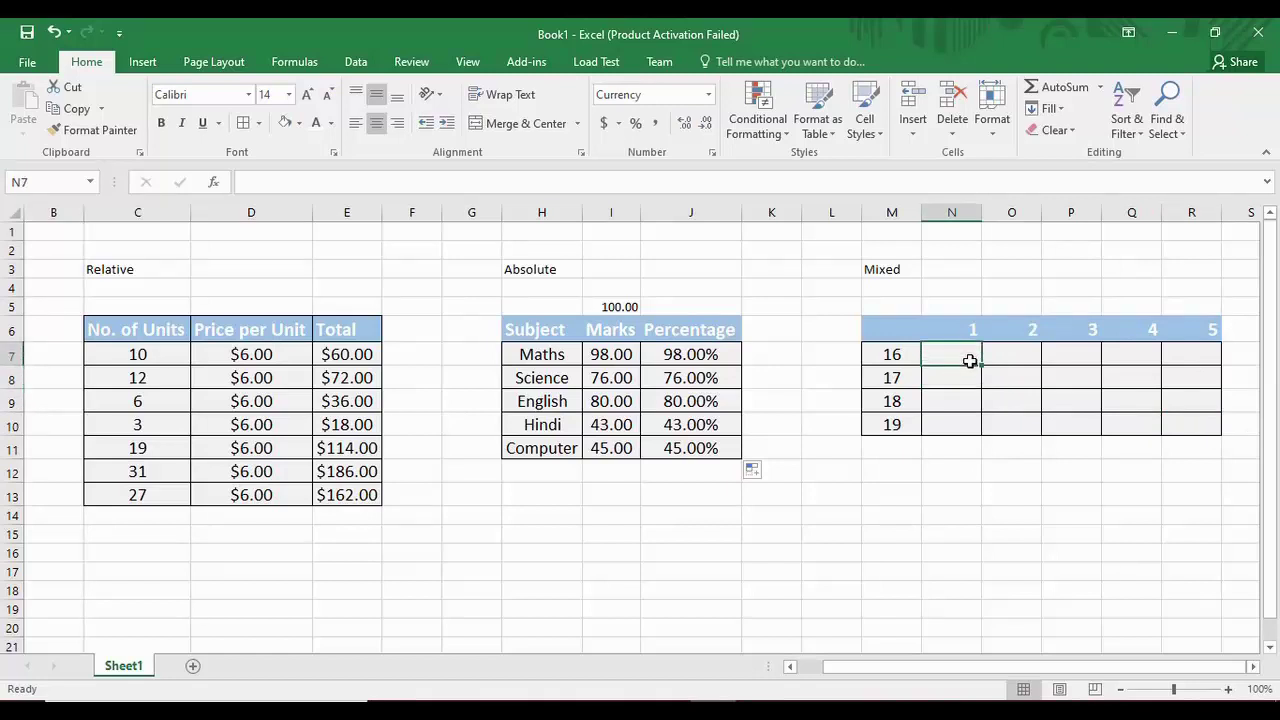
- Enter =M7*N6 in N7, giving 16
type("=")
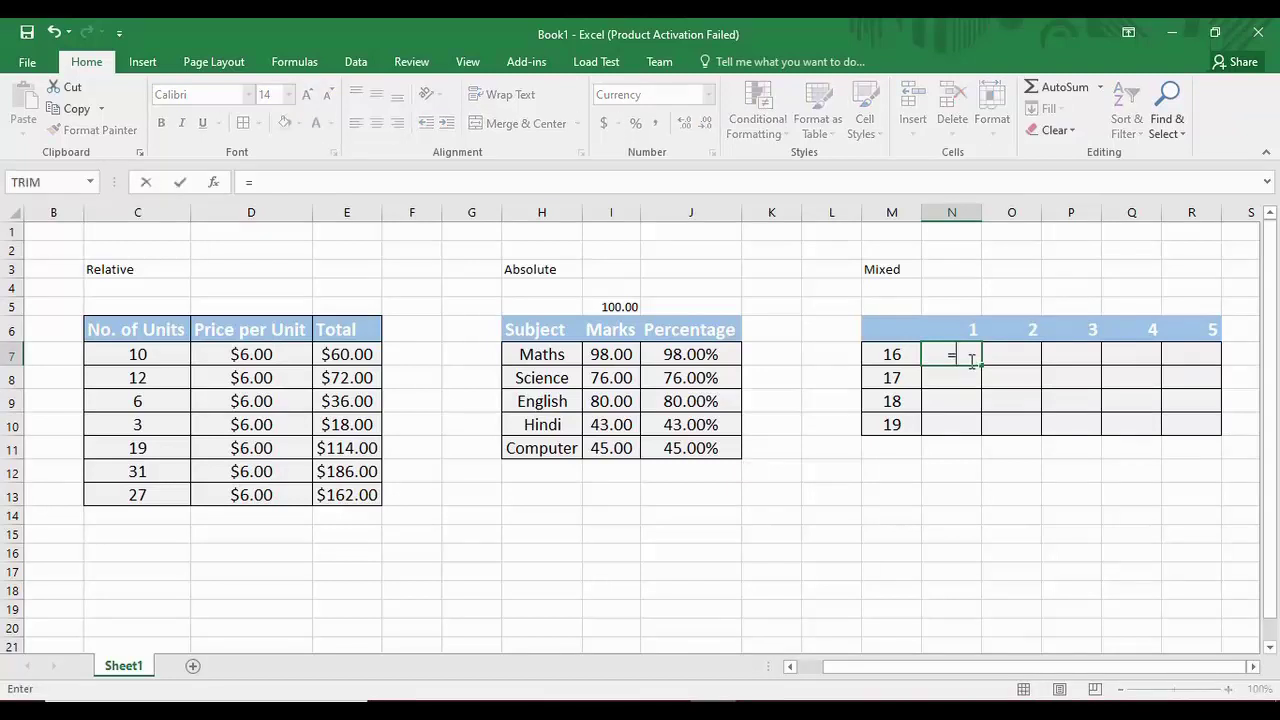
left_click(880, 356)
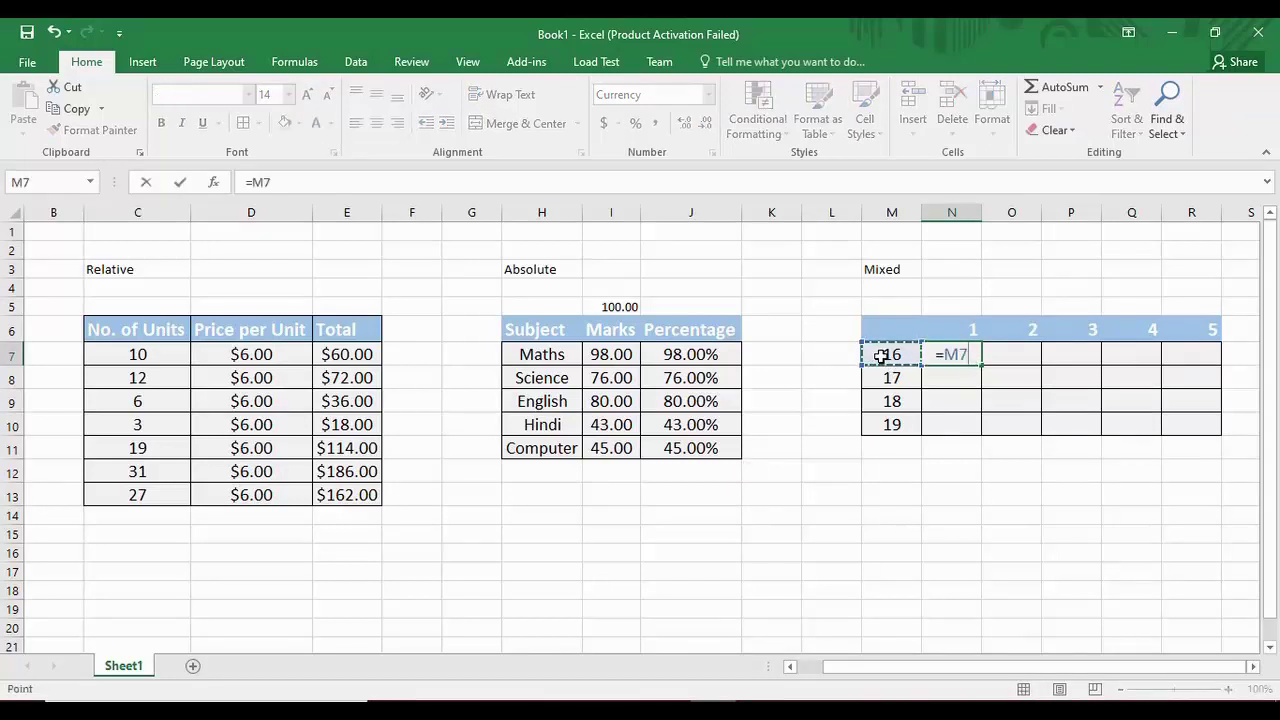
type("*")
left_click(969, 332)
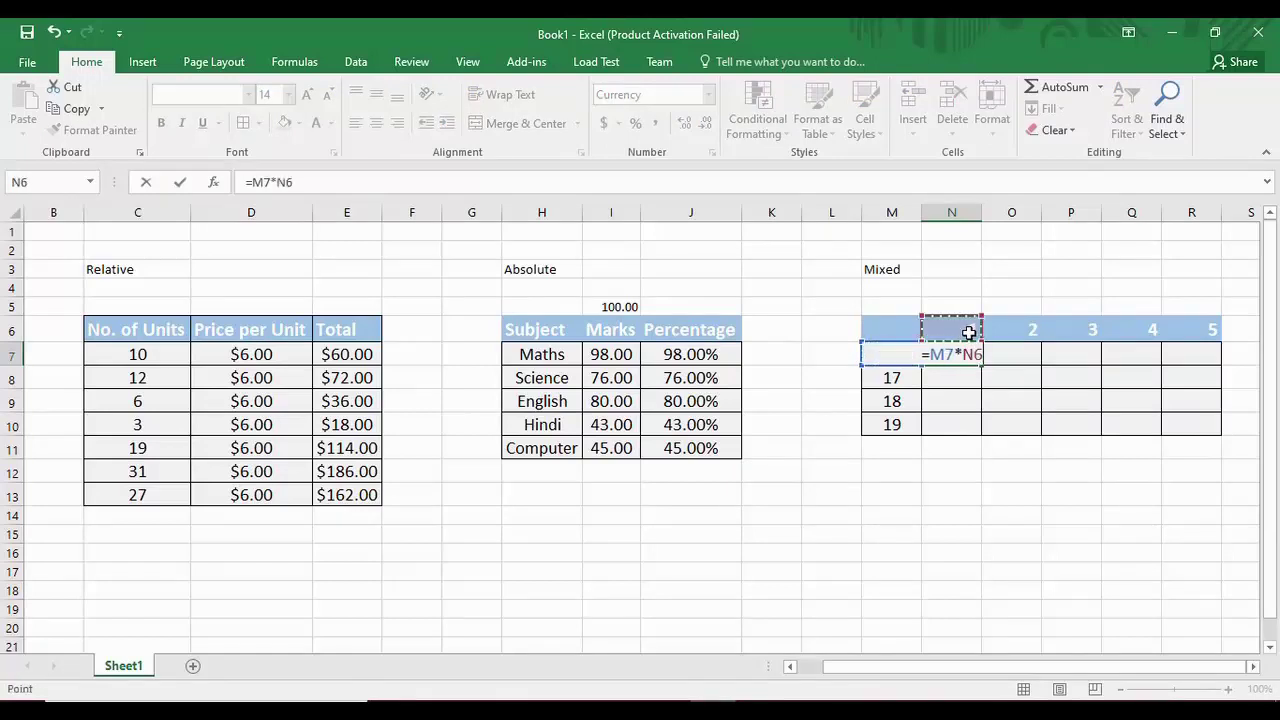
key("Return")
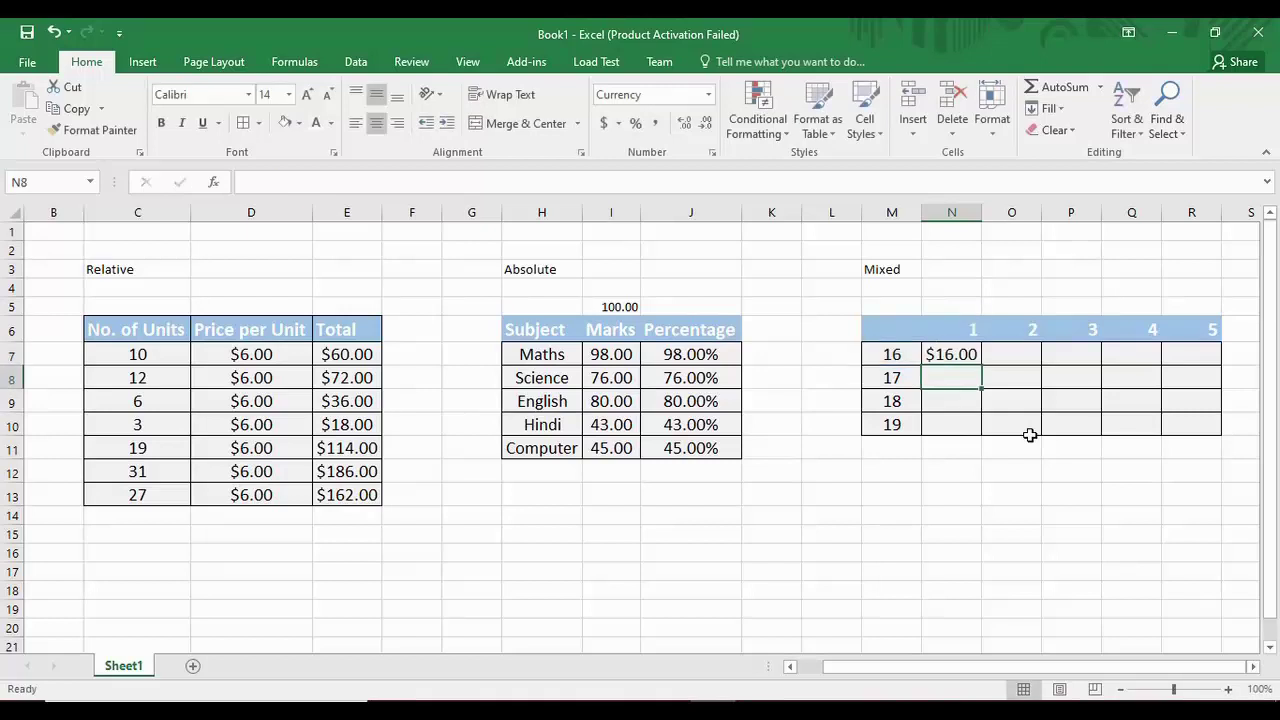
left_click(962, 356)
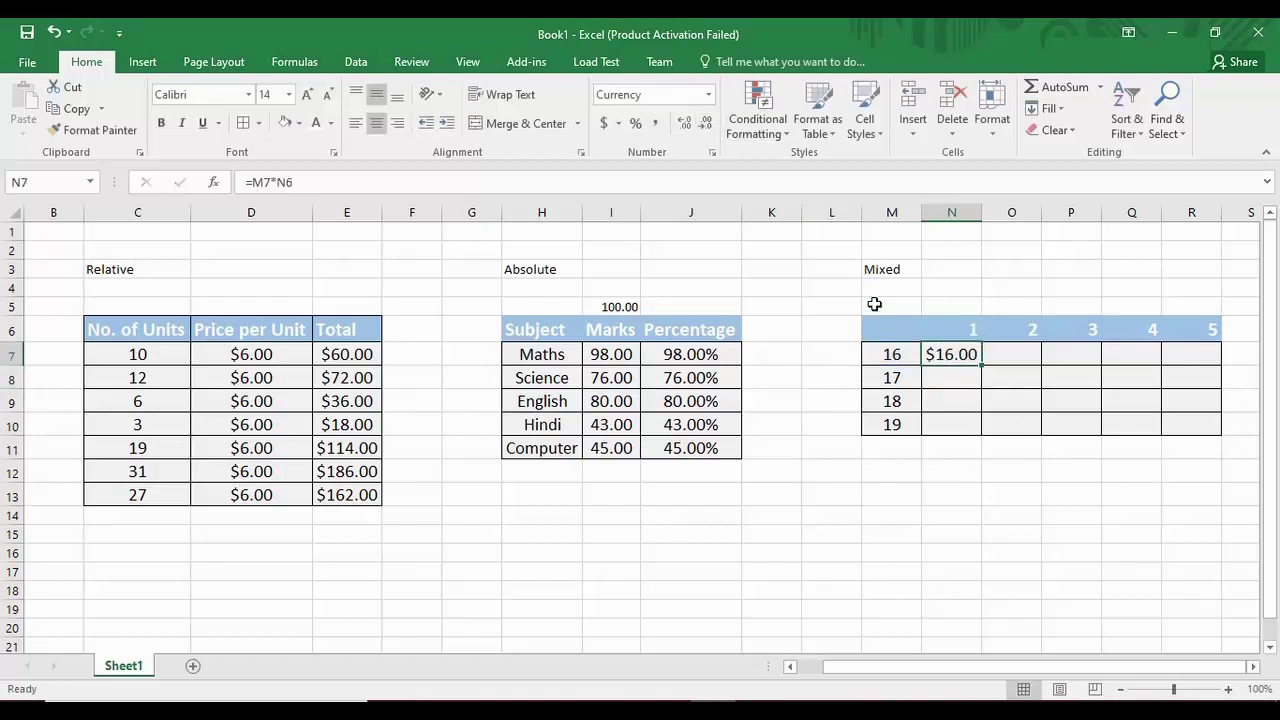
- Format N7:R10 as Number and copy N7's formula down to N10
mouse_move(932, 356)
left_mouse_down()
mouse_move(1183, 433)
mouse_move(1203, 423)
left_mouse_up()
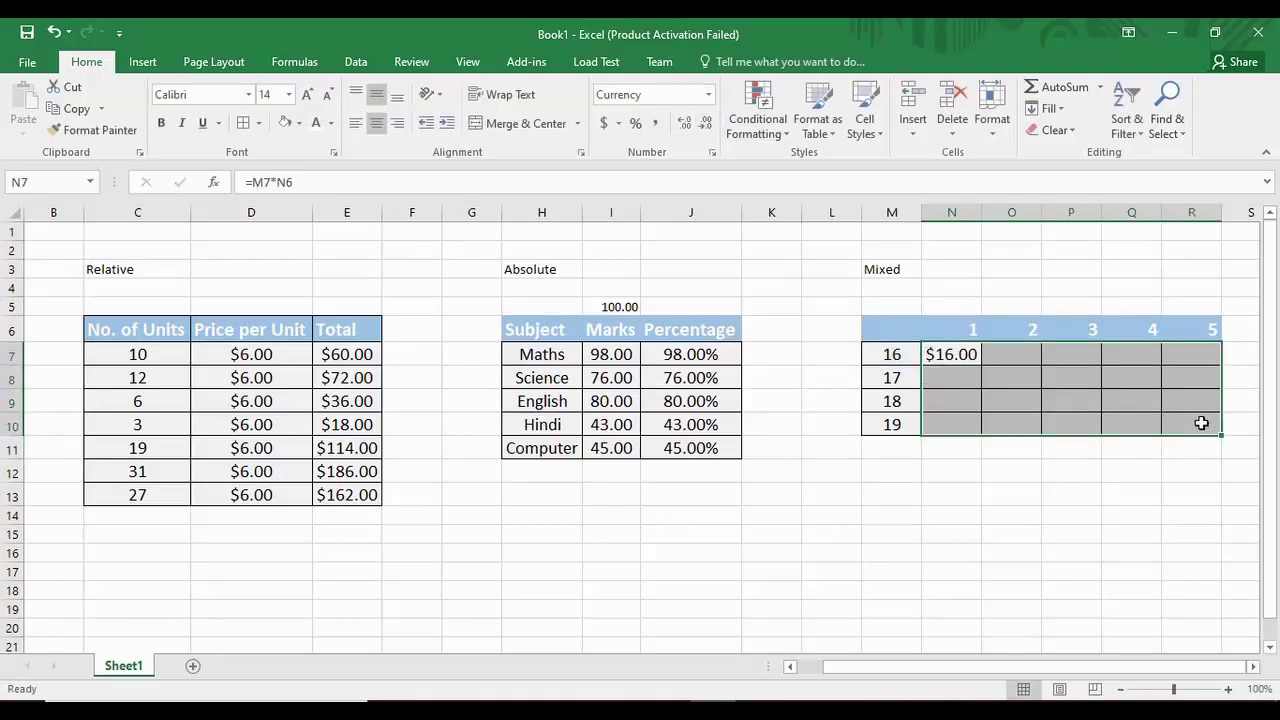
left_click(708, 94)
left_click(672, 172)
left_click(894, 356)
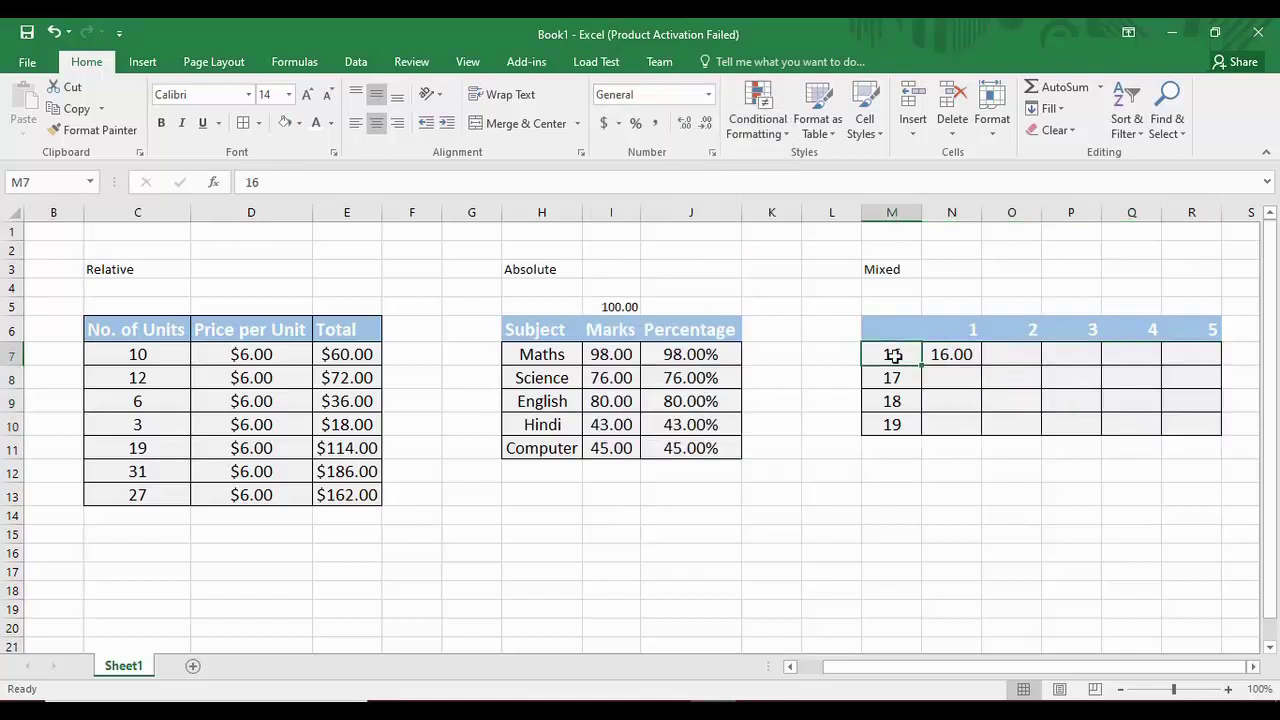
left_click(967, 357)
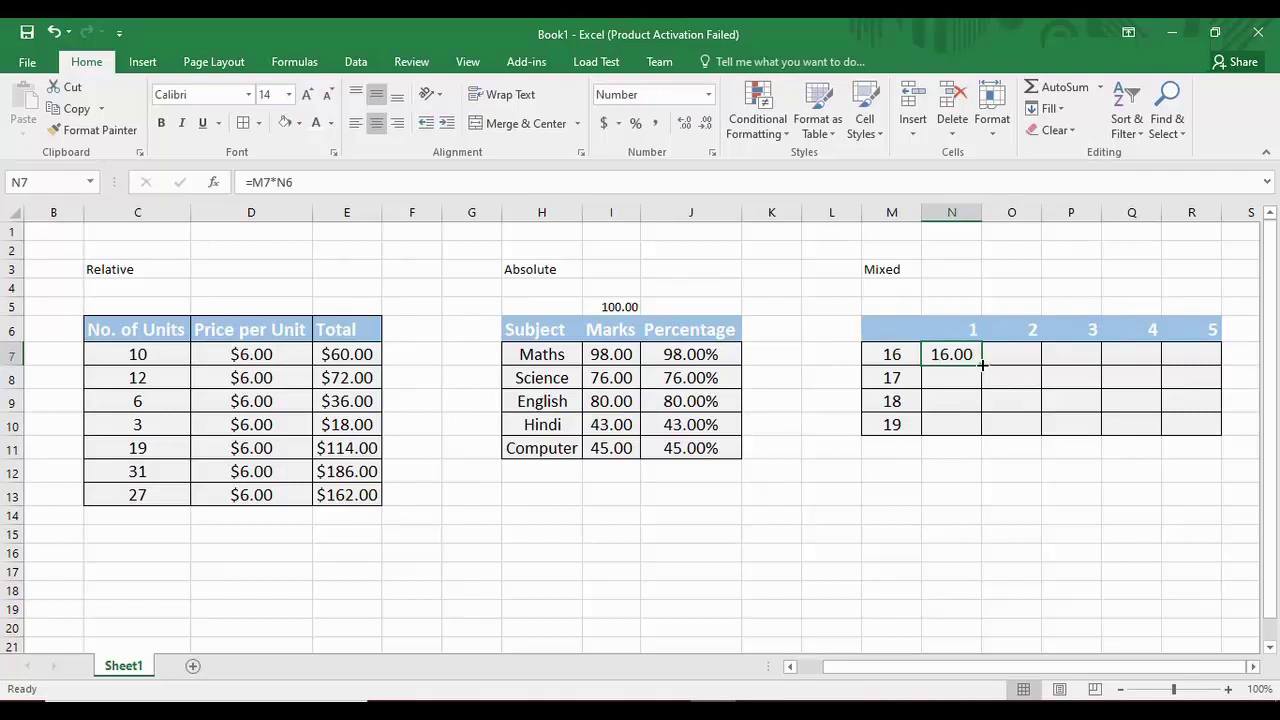
left_click_drag(982, 366, 984, 442)
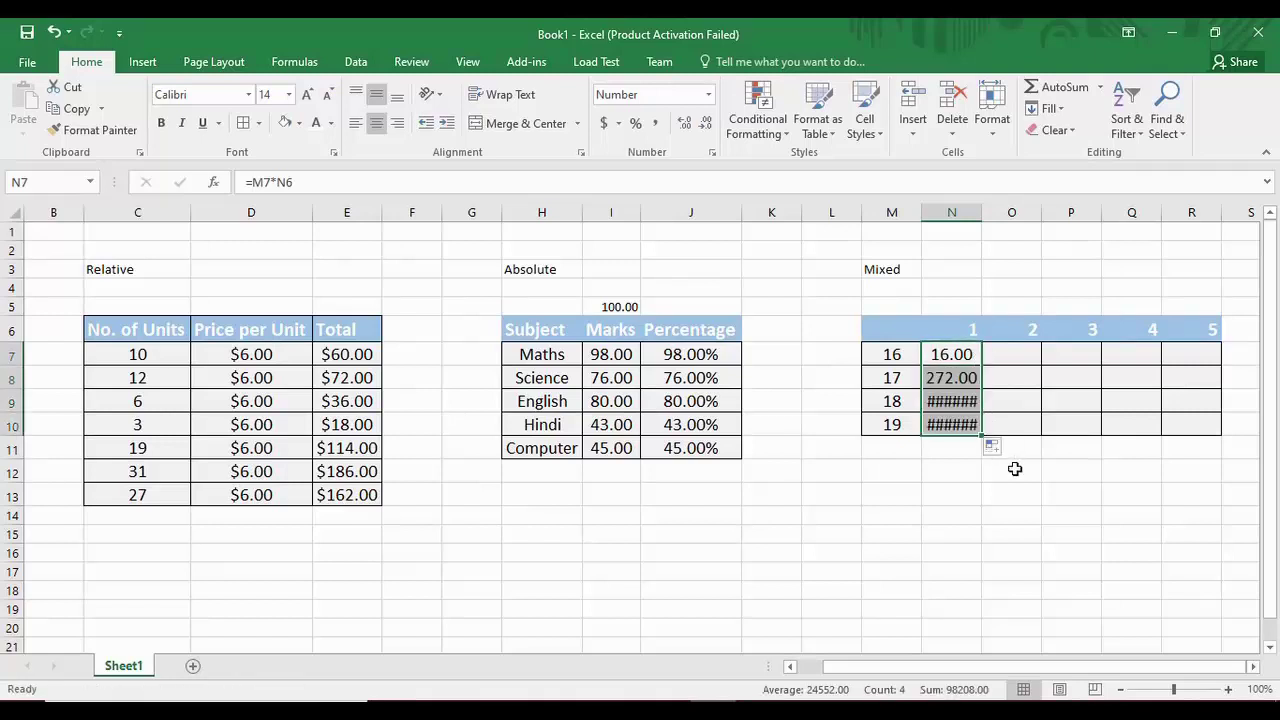
left_click(941, 210)
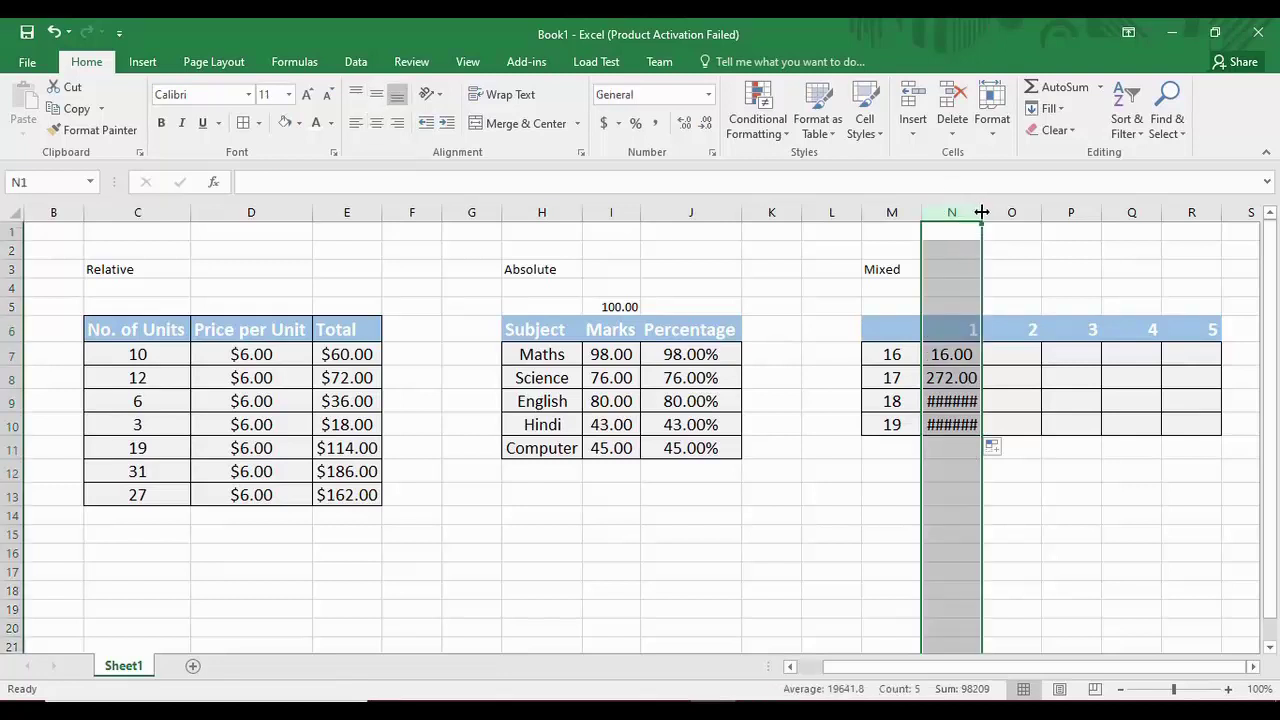
double_click(982, 212)
left_click(1023, 284)
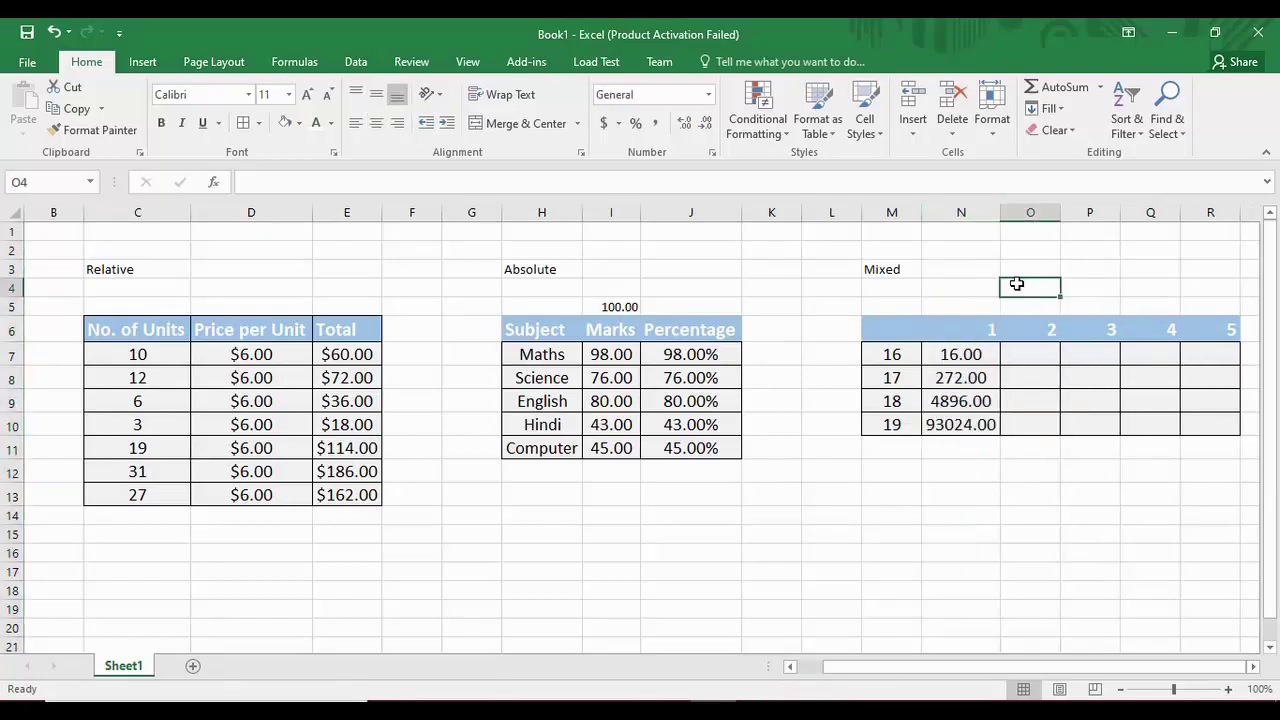
left_click(980, 400)
left_click(980, 380)
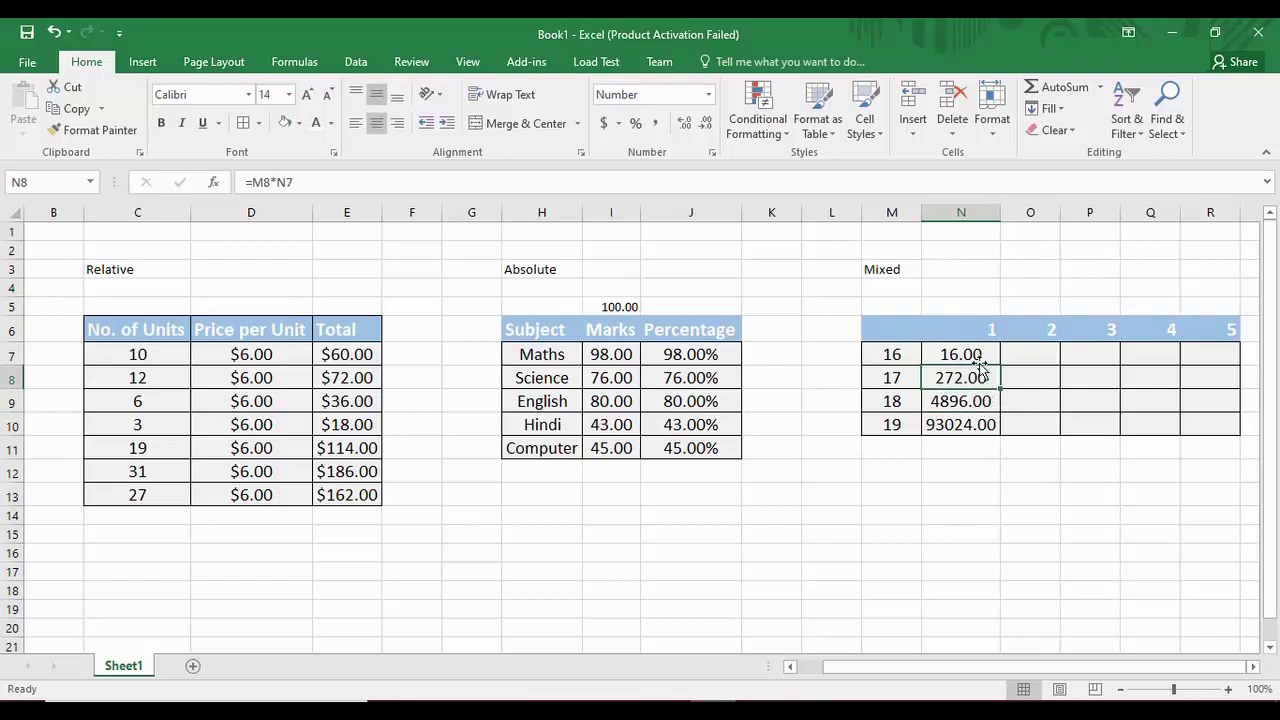
left_click(980, 358)
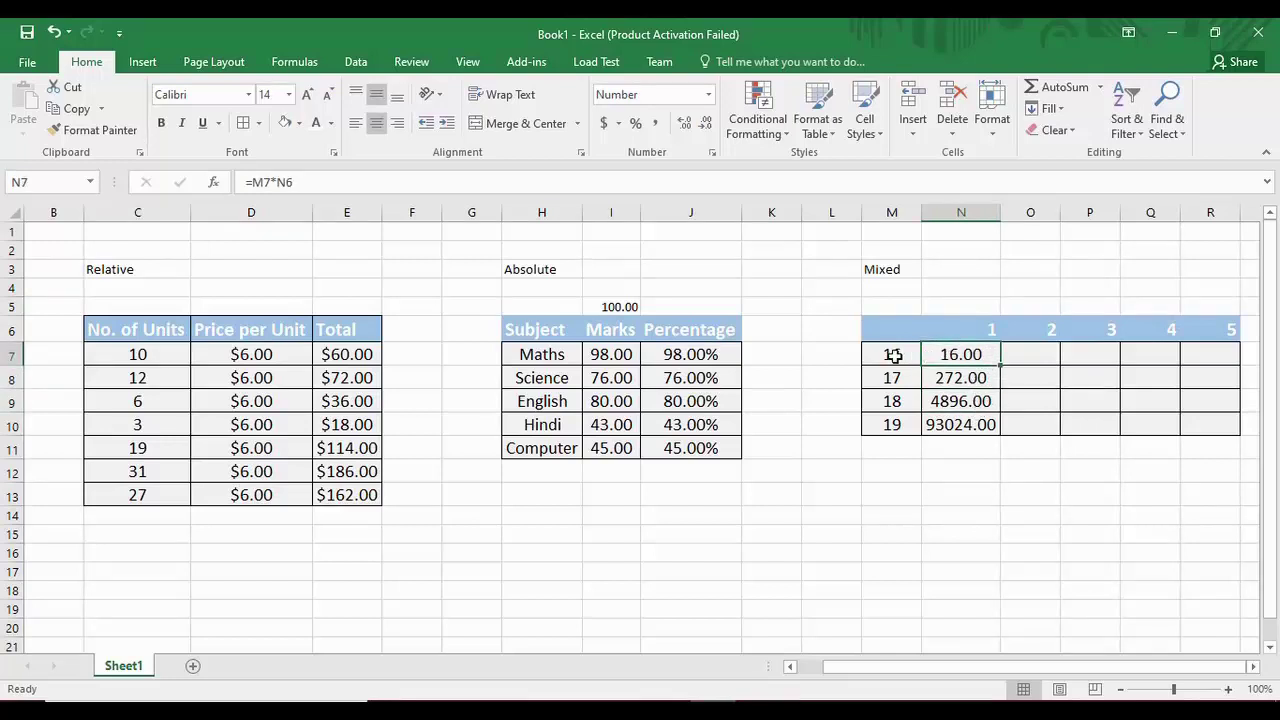
left_click(972, 378)
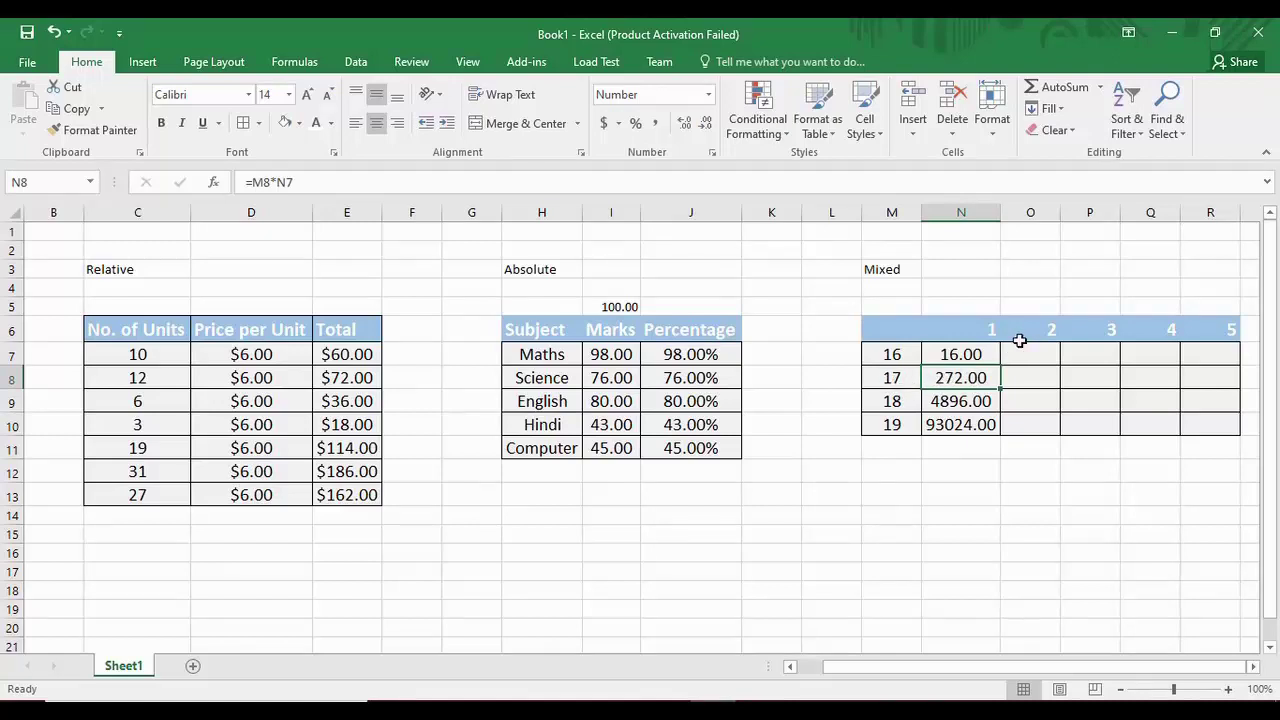
left_click(980, 353)
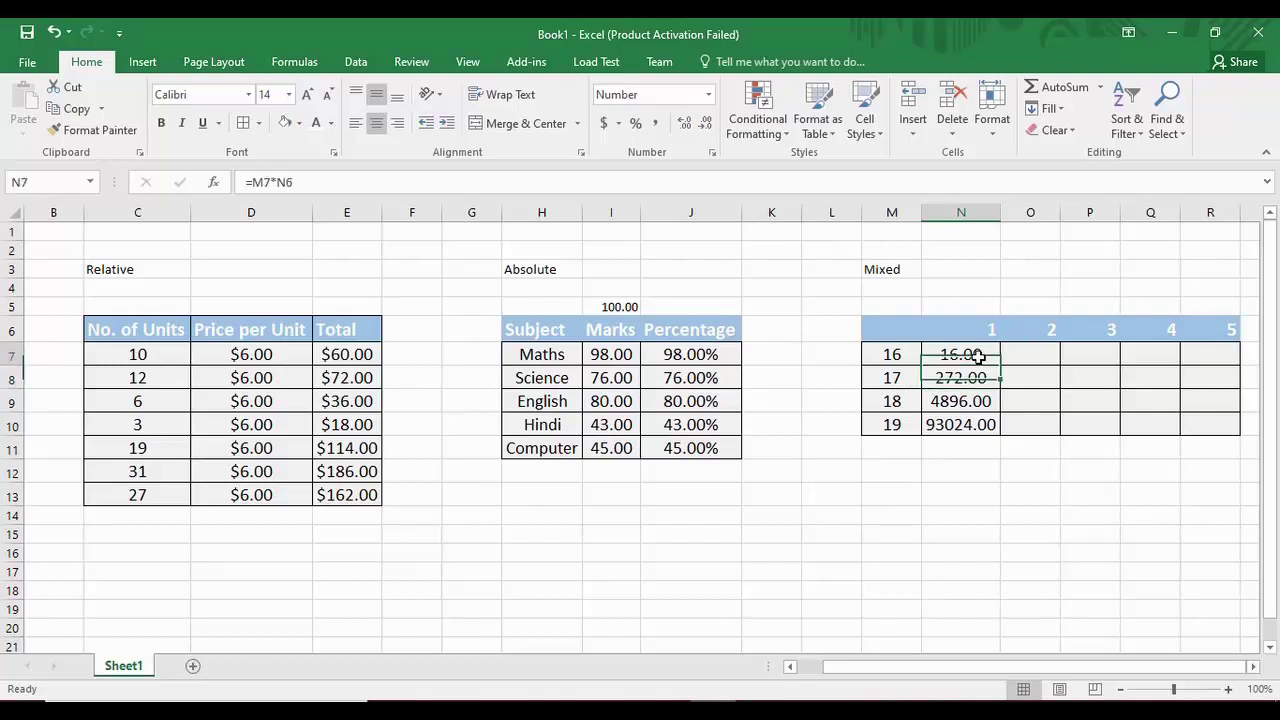
mouse_move(978, 356)
left_mouse_down()
mouse_move(903, 360)
mouse_move(894, 374)
mouse_move(968, 362)
left_mouse_up()
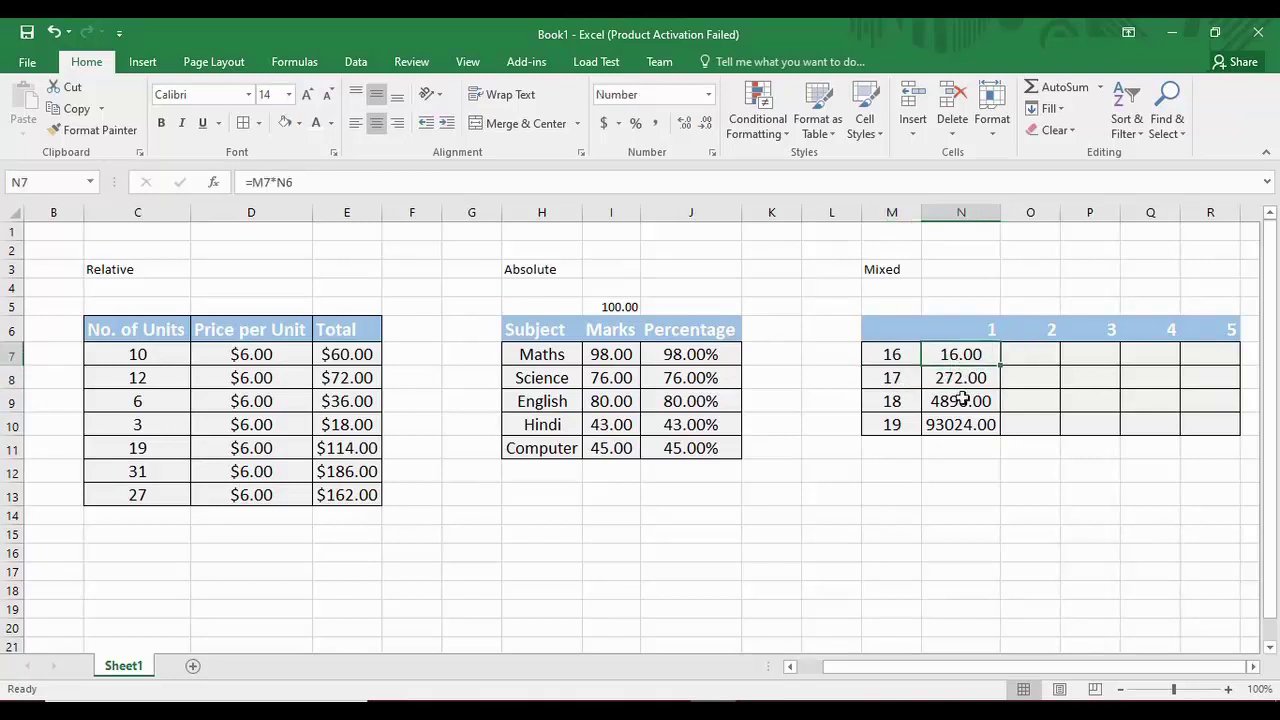
left_click(893, 380)
left_click(976, 340)
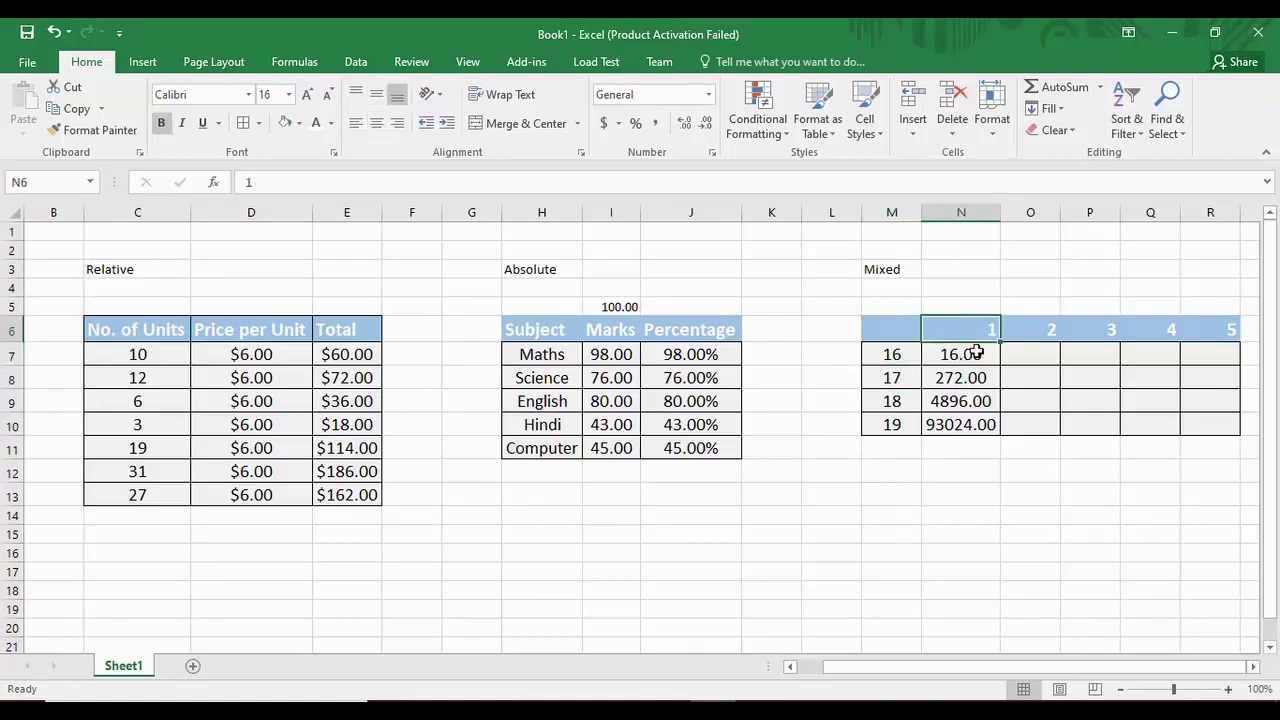
left_click(975, 352)
left_click(980, 376)
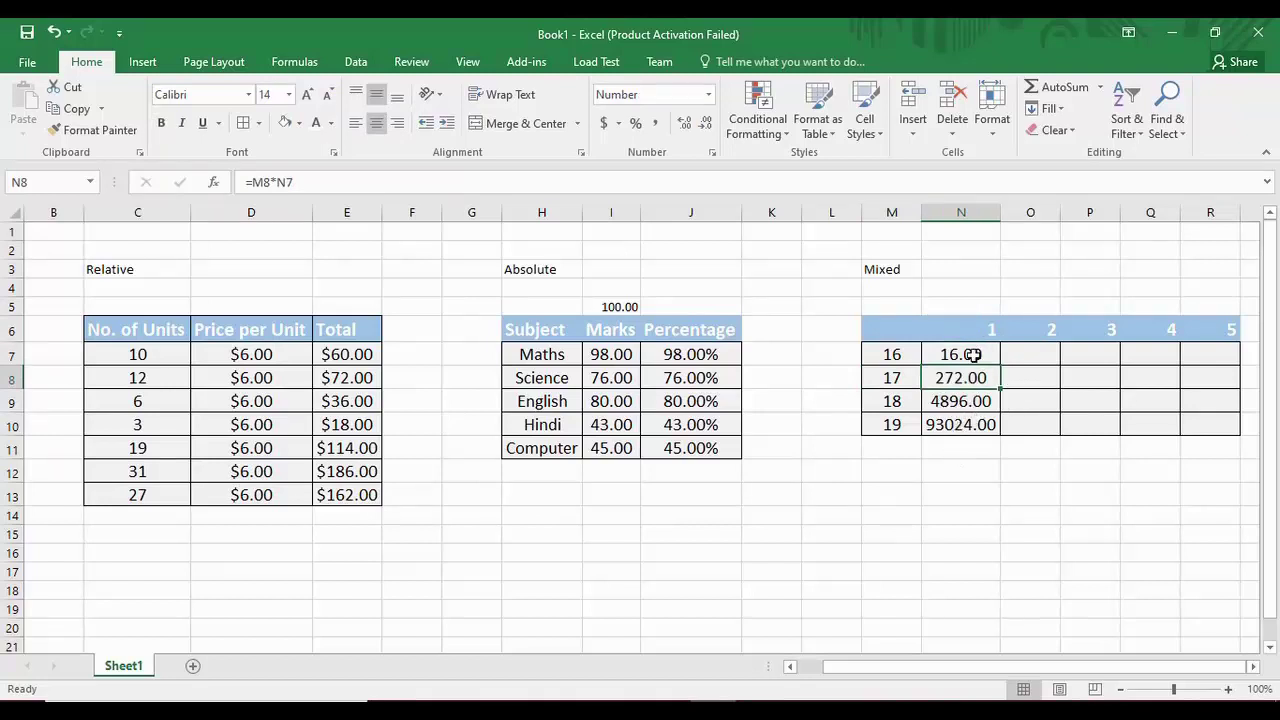
left_click(960, 212)
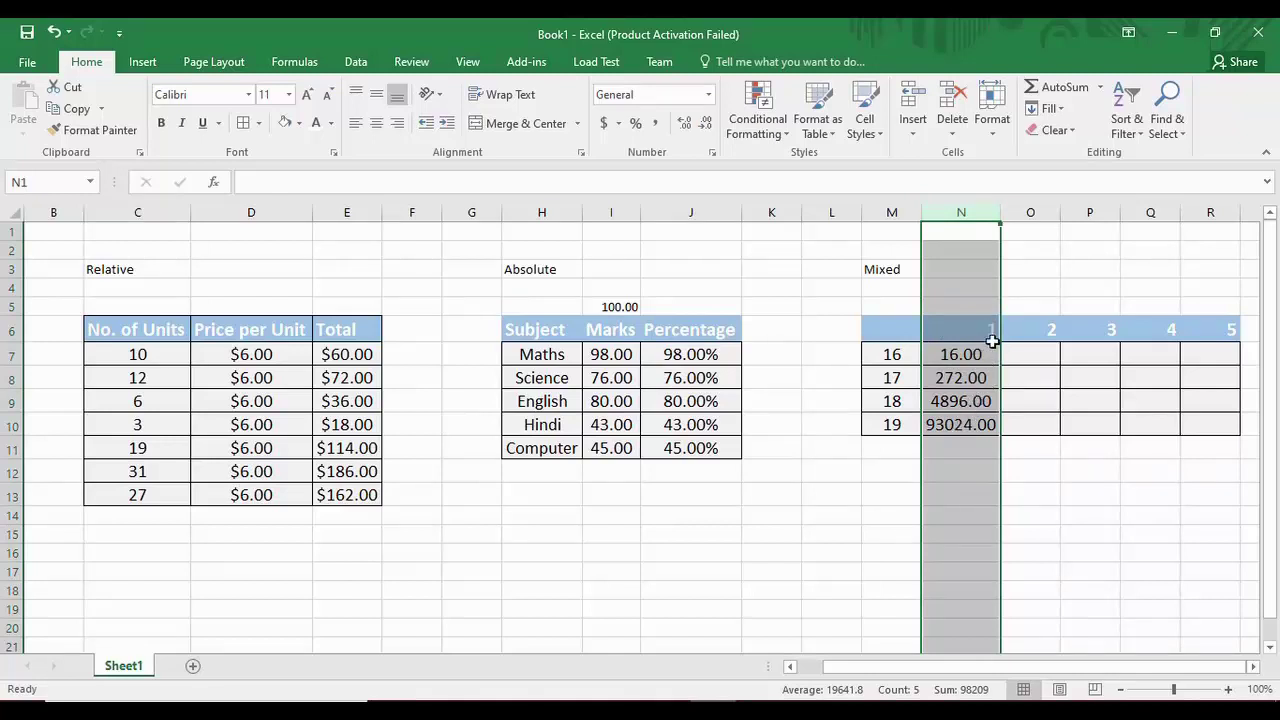
left_click(1030, 212)
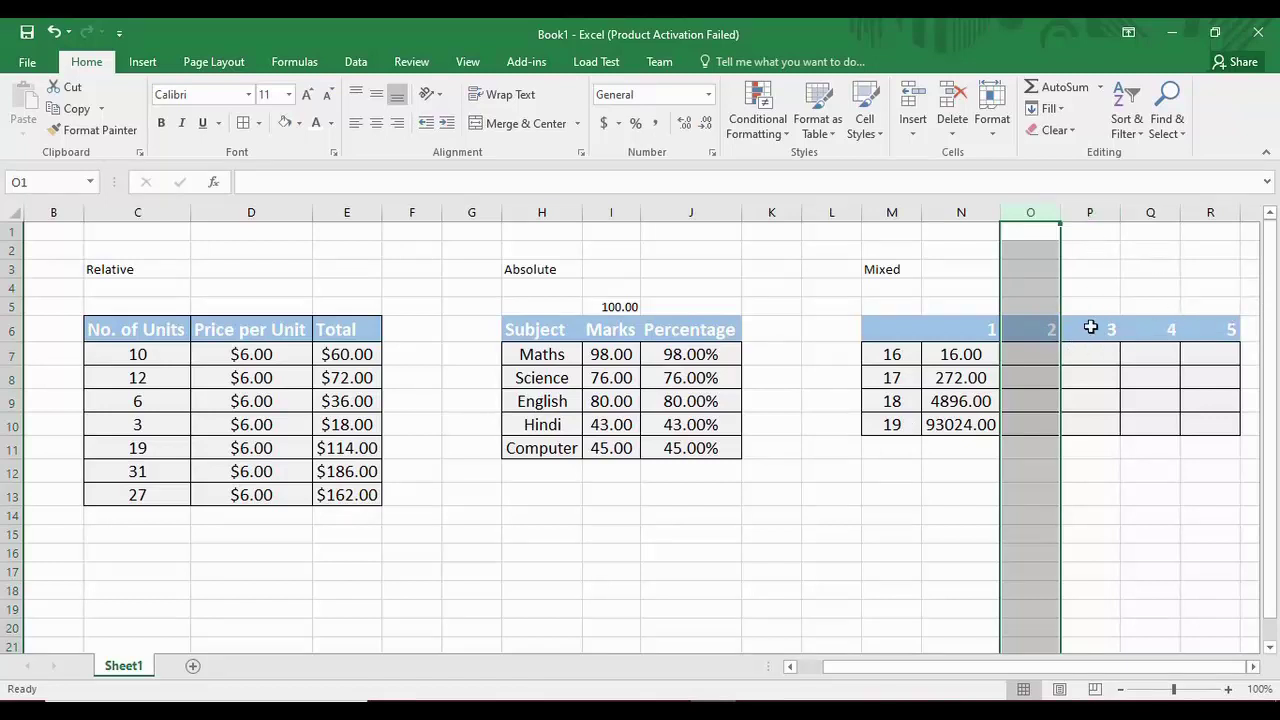
left_click(972, 358)
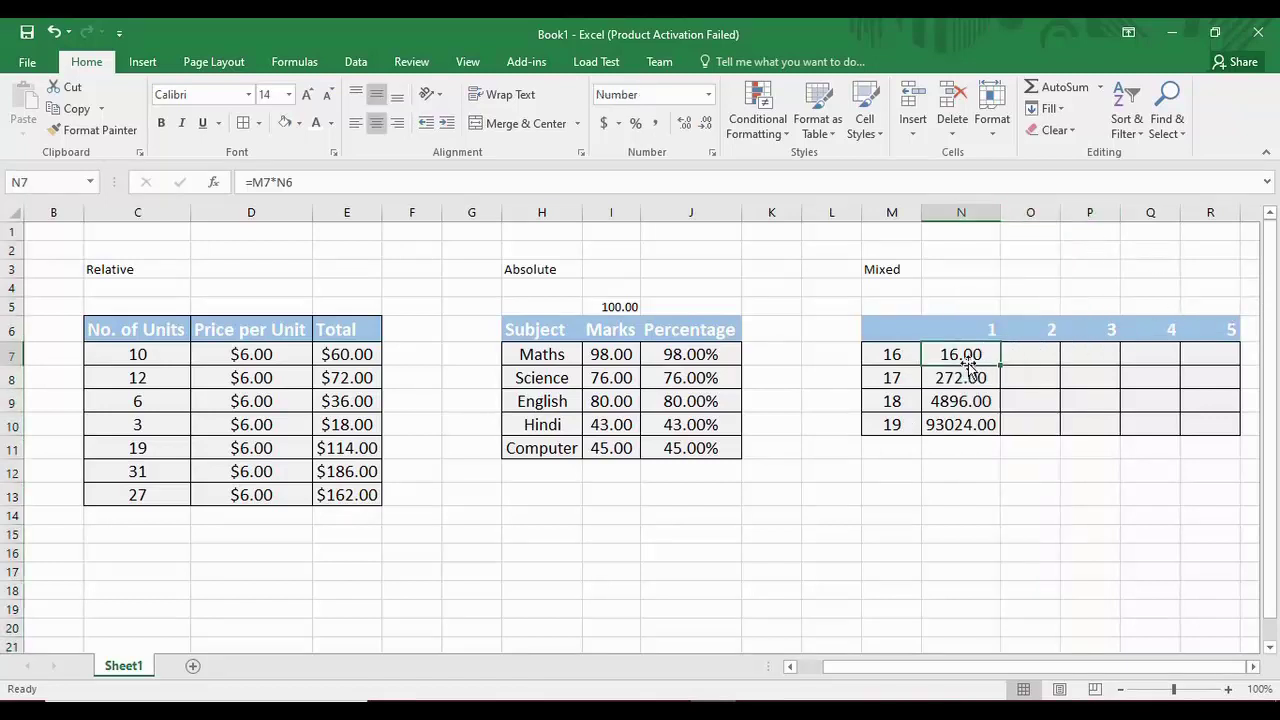
- Replace N7's formula with the mixed-reference product =$M7*N$6
key("Delete")
type("=")
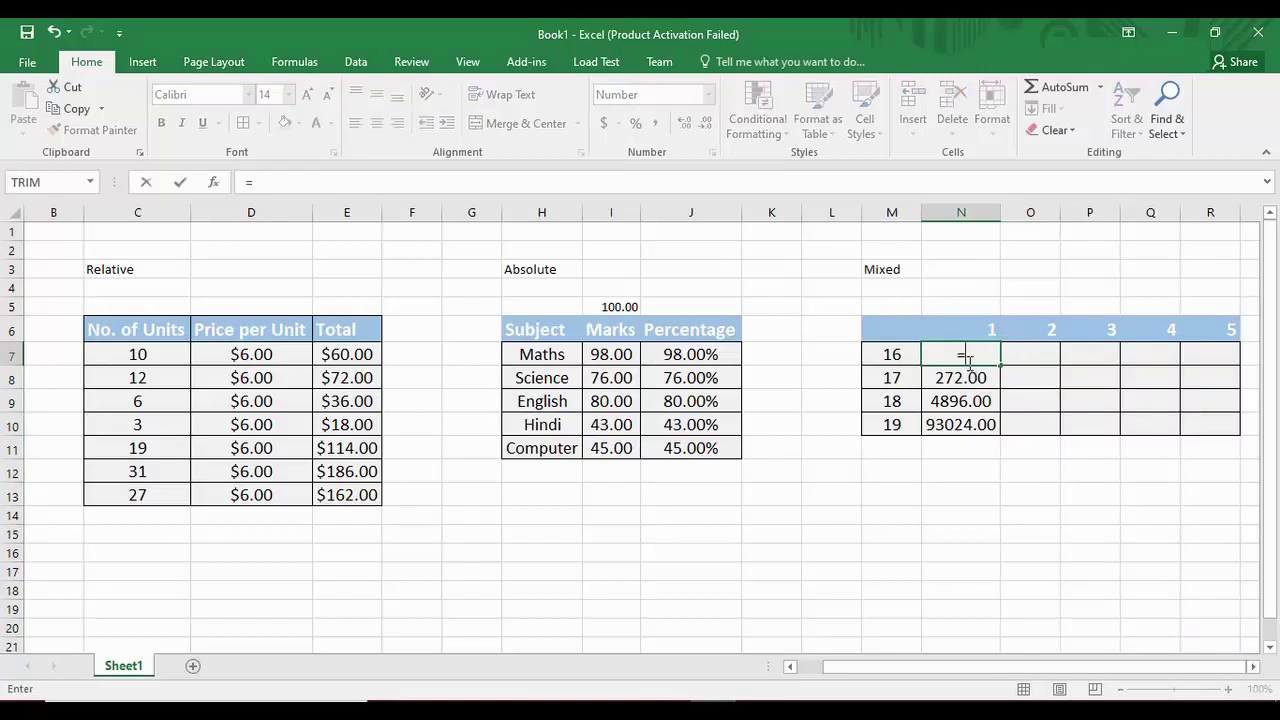
type("M")
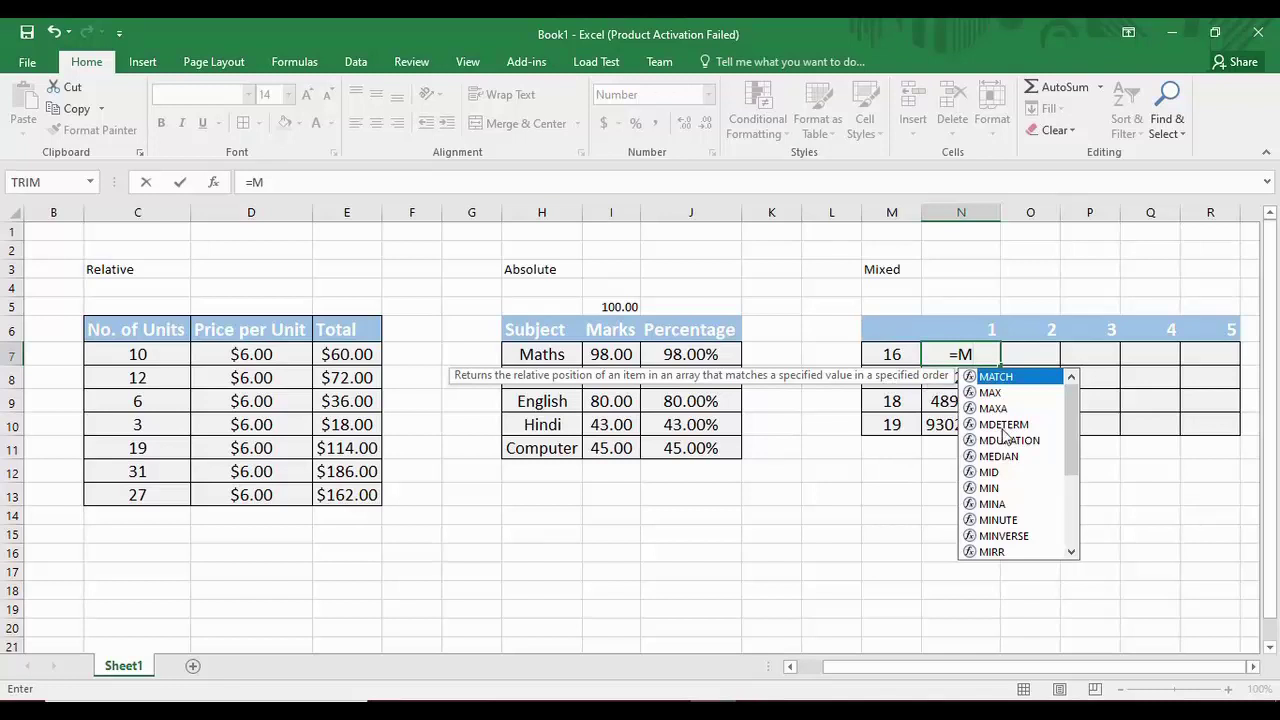
key("Left")
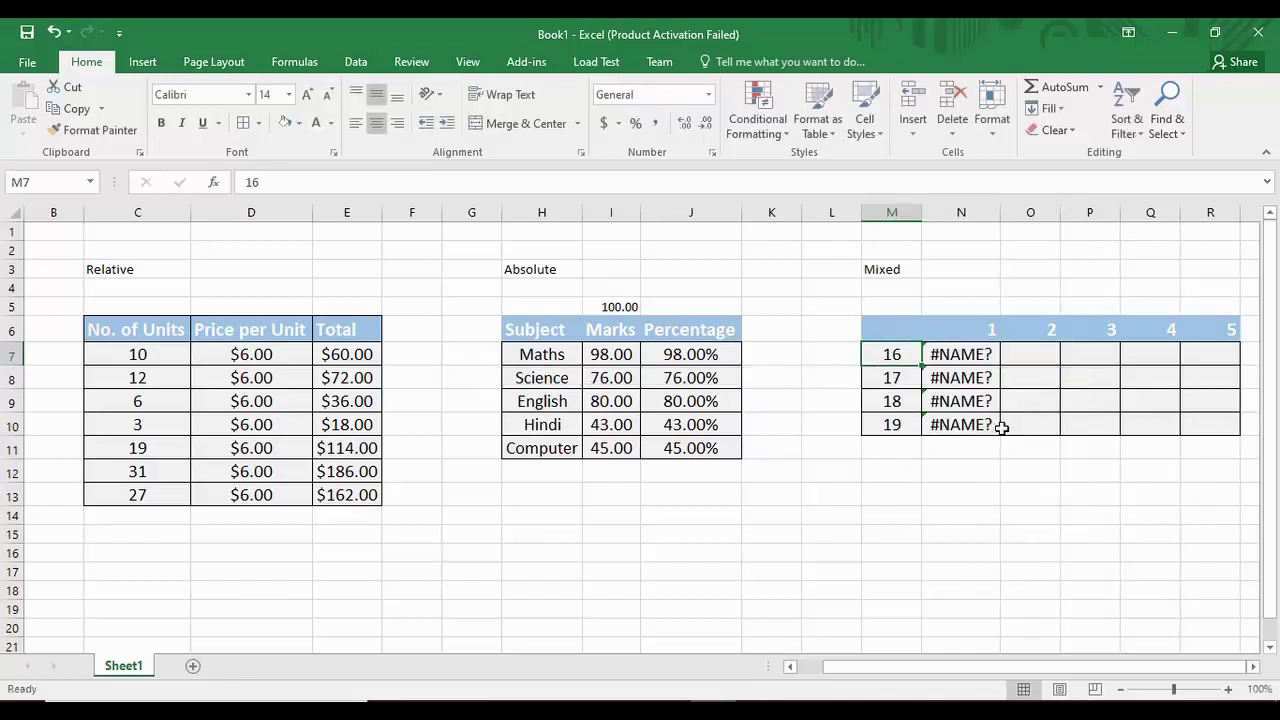
left_click(969, 354)
type("=")
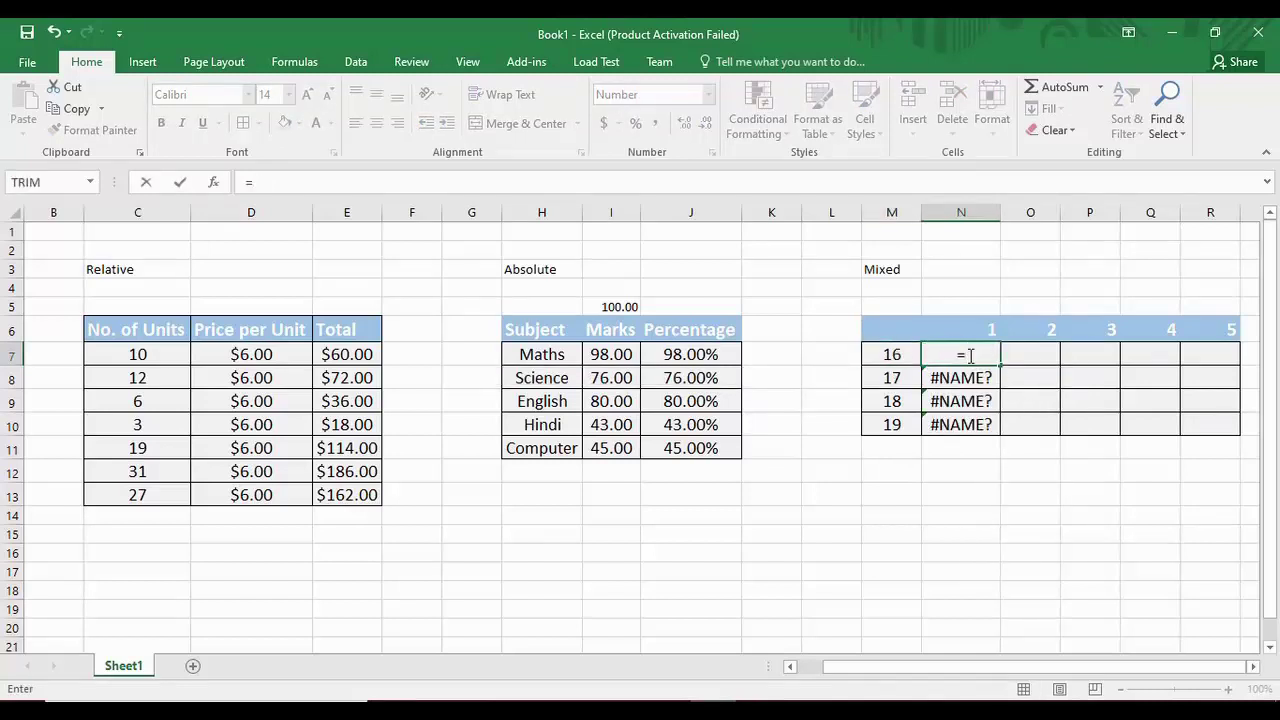
type("$M7")
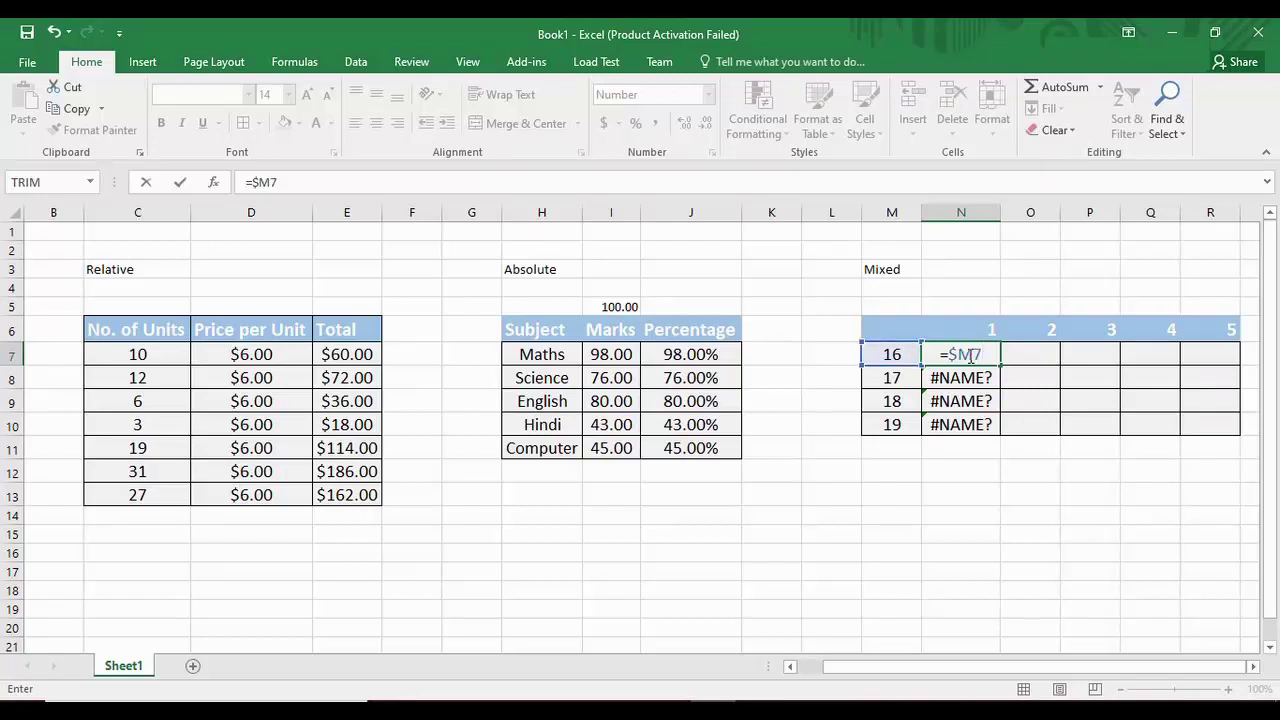
type("*")
type("N")
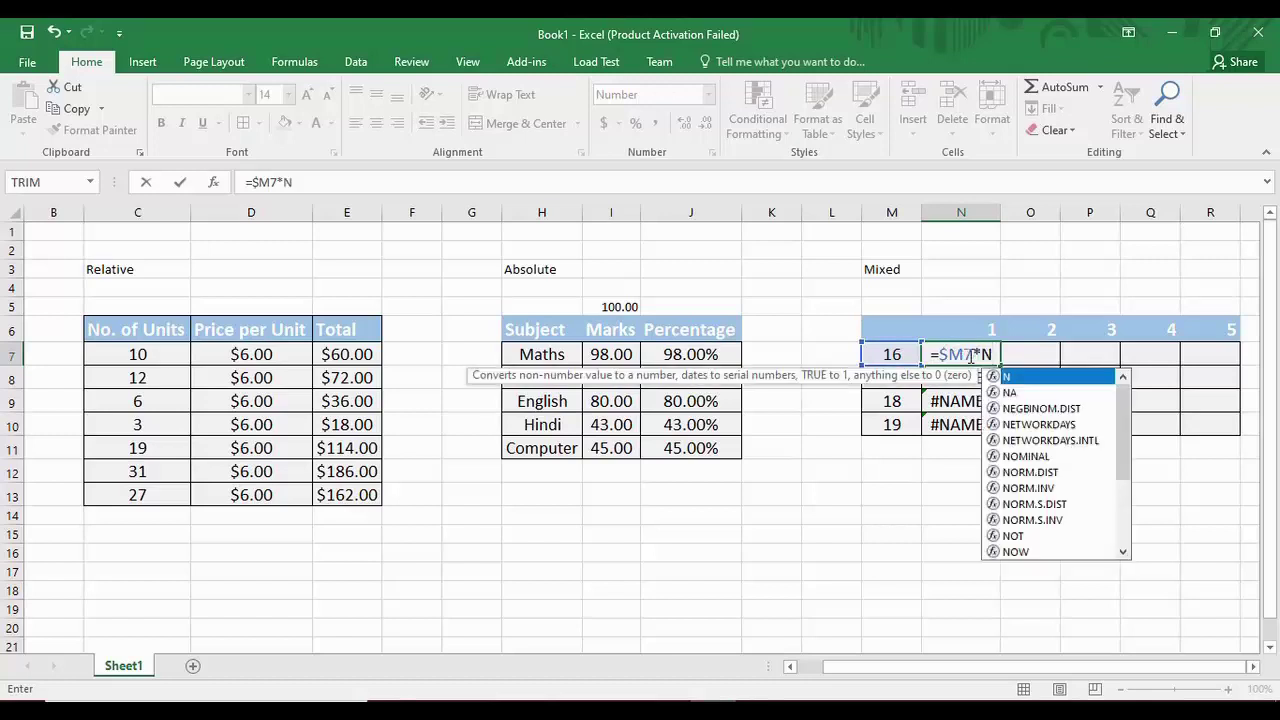
type("$")
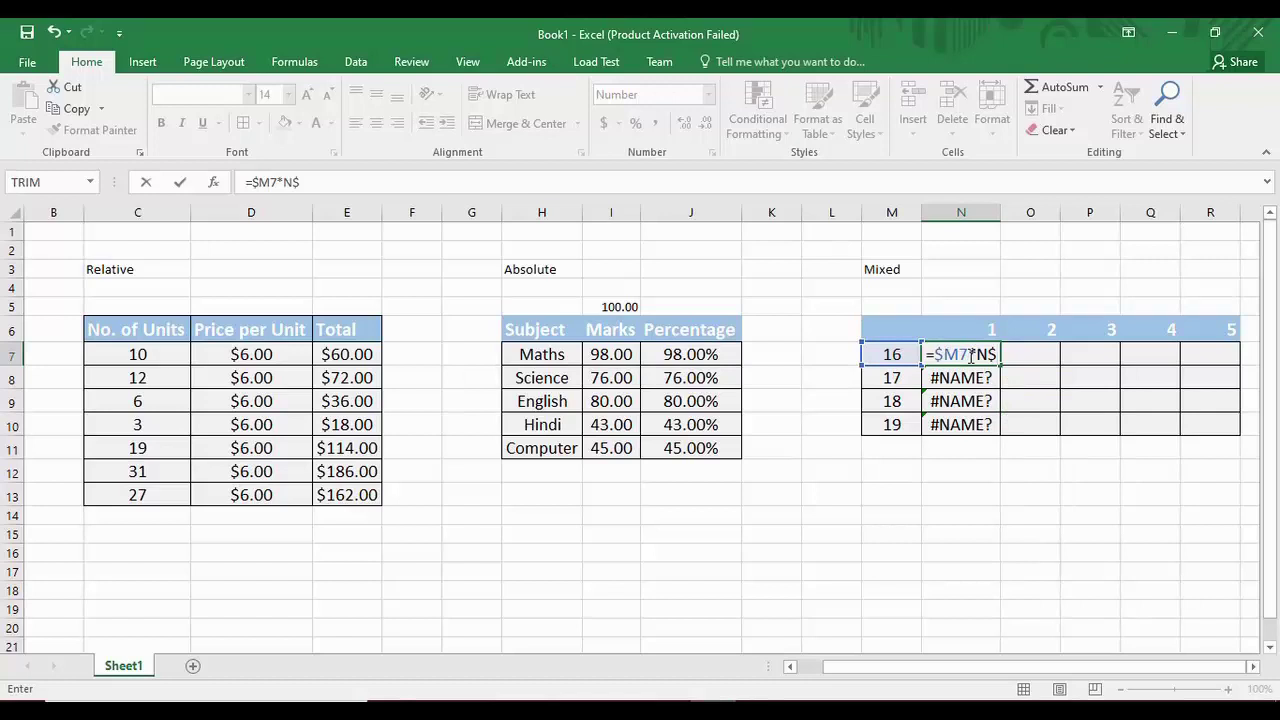
type("1")
key("Return")
- Copy N7's formula down to N10 and across row 7 to R7, checking O7–R7
left_click(980, 354)
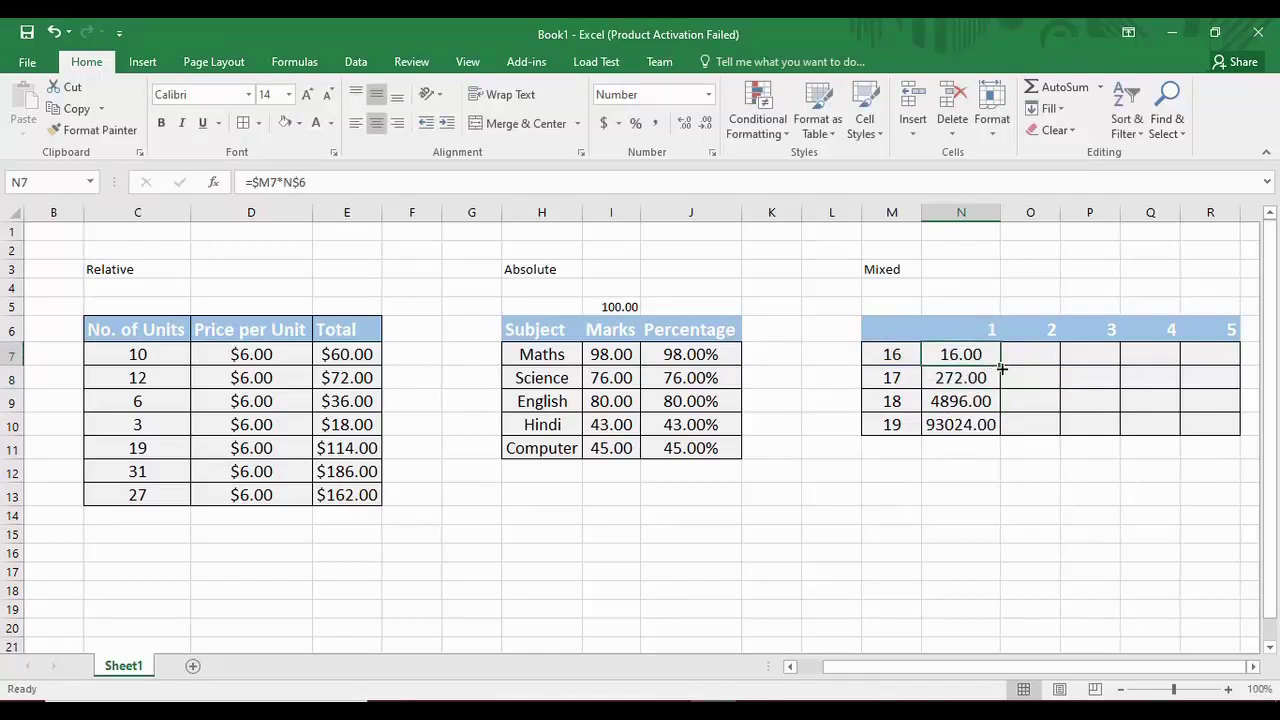
left_click_drag(1001, 369, 1003, 425)
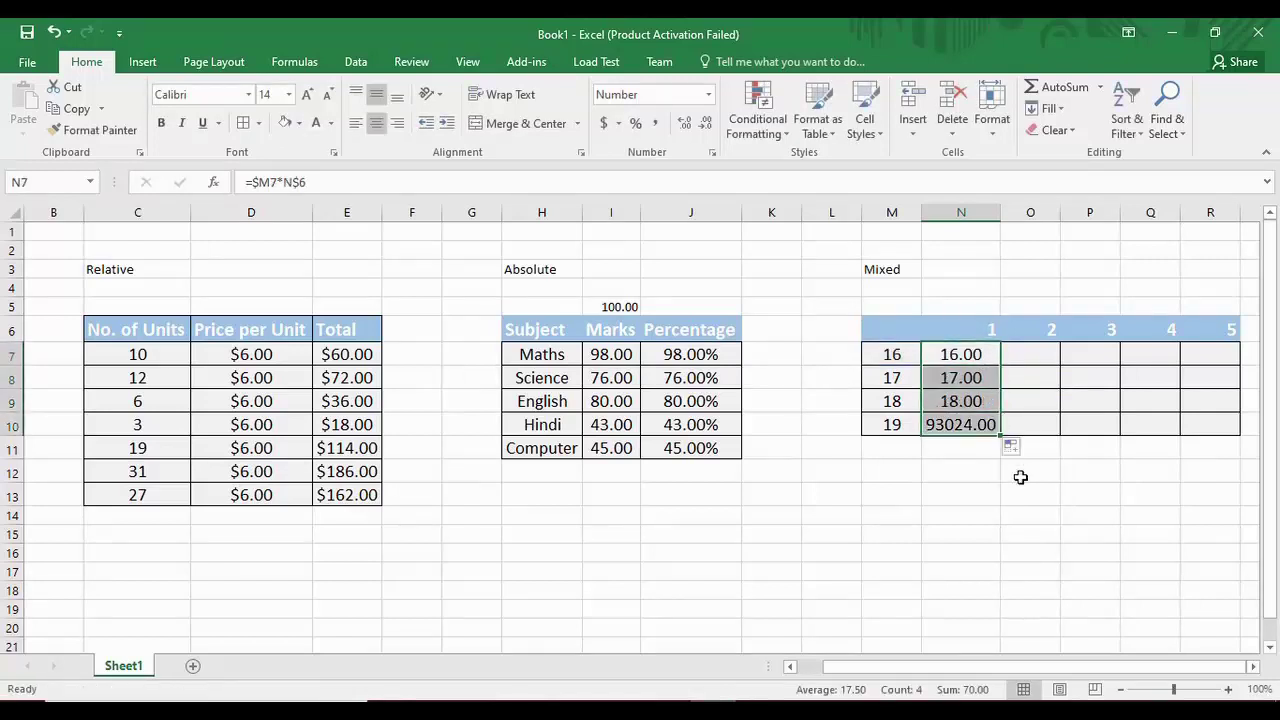
left_click(983, 480)
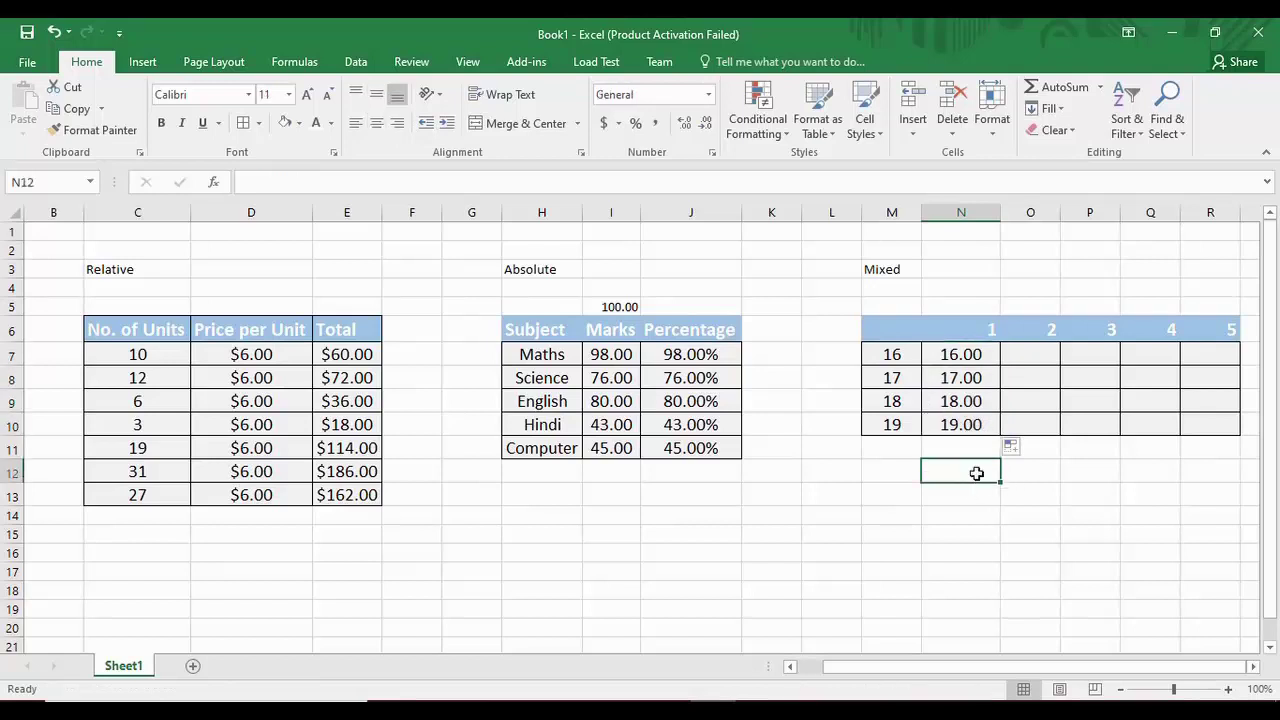
left_click(990, 357)
left_click_drag(1003, 367, 1234, 431)
left_click(1030, 494)
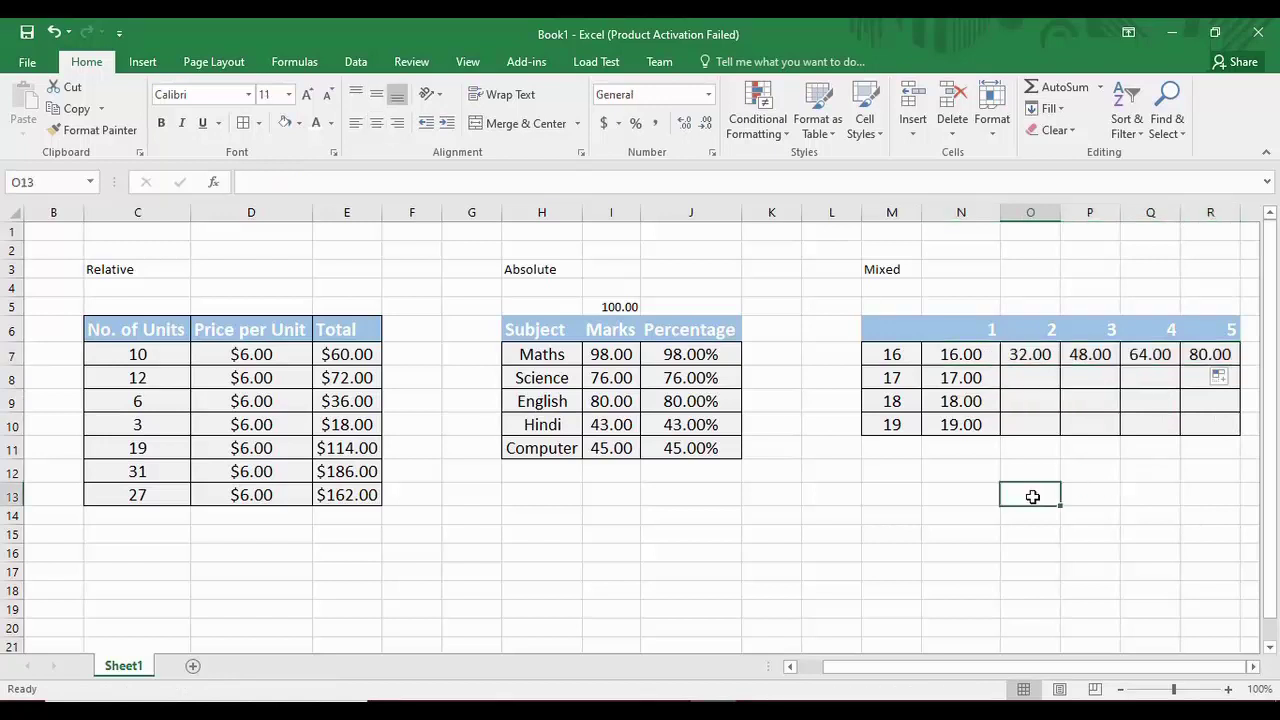
left_click(1030, 354)
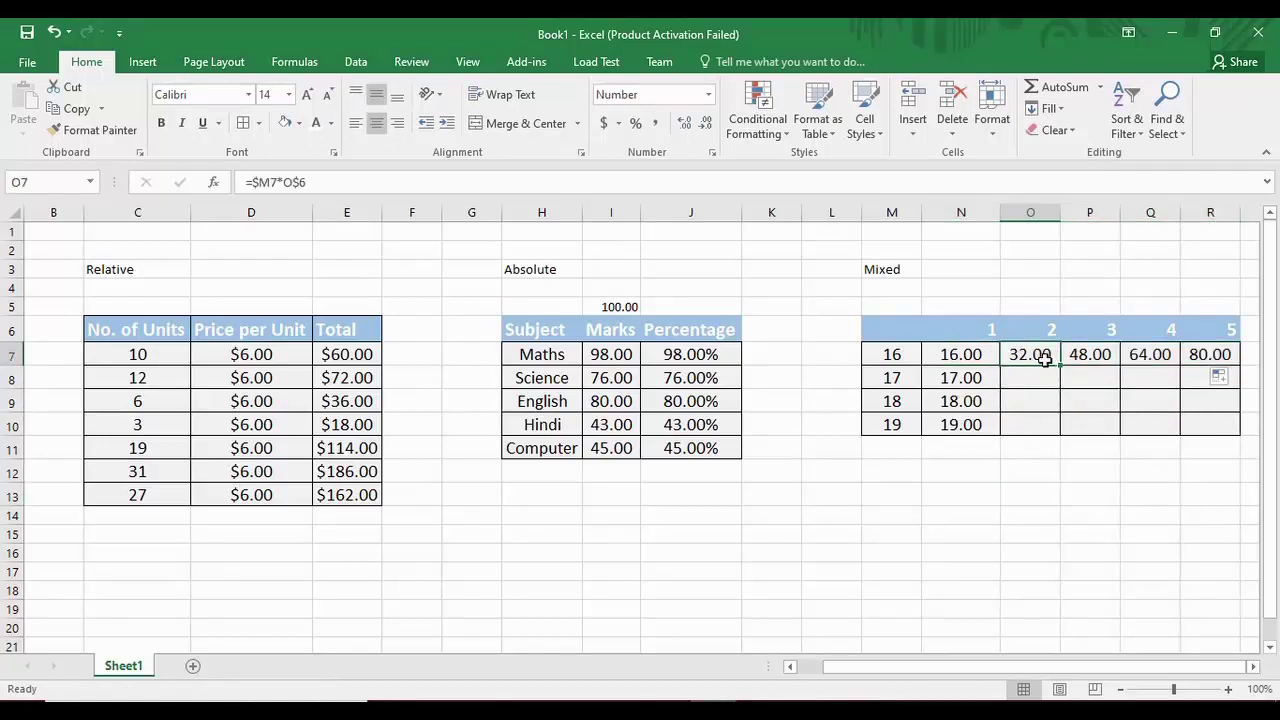
left_click(1100, 354)
left_click(1154, 360)
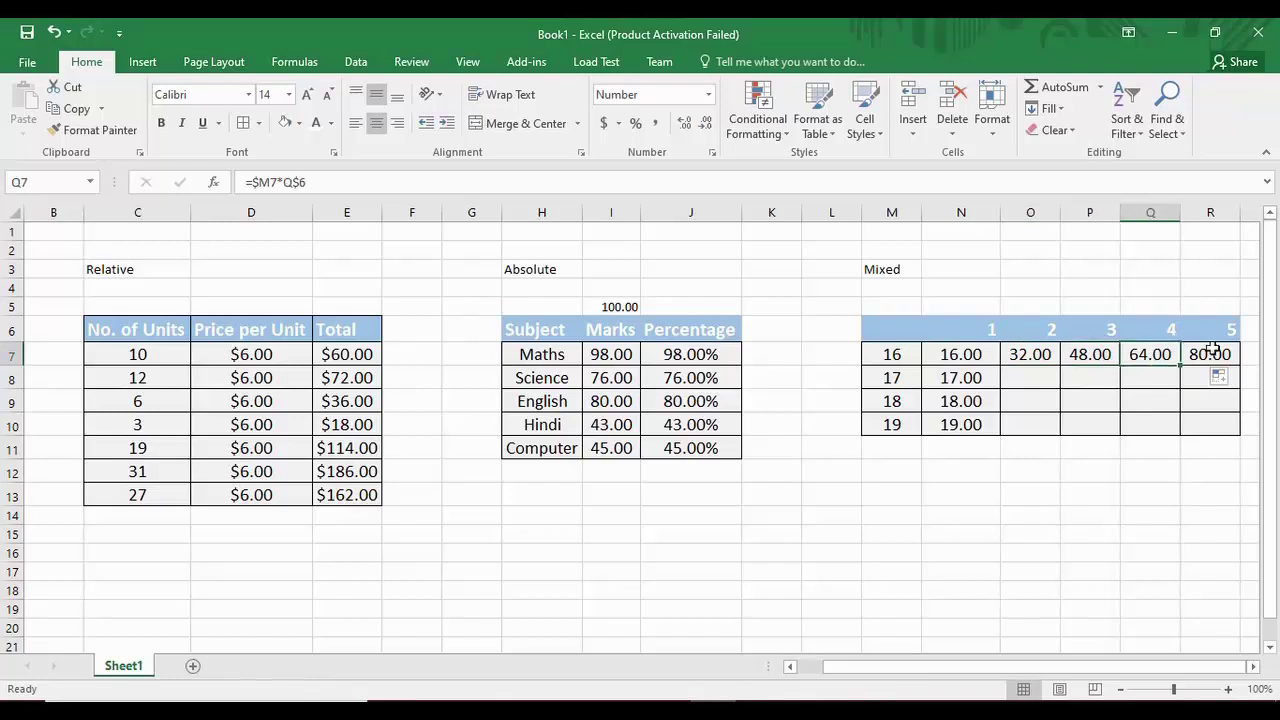
left_click(1221, 352)
- Fill rows 8, 9 and 10 across from column N to R
left_click(965, 378)
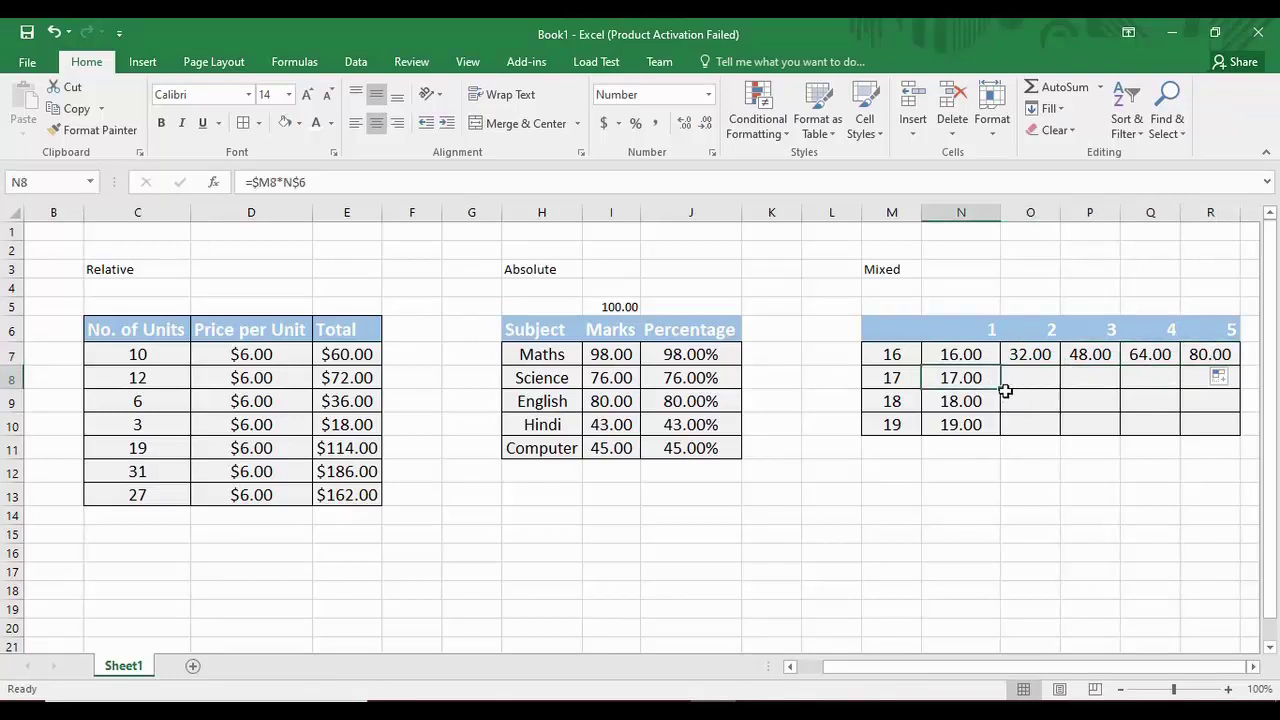
left_click_drag(1000, 389, 1226, 396)
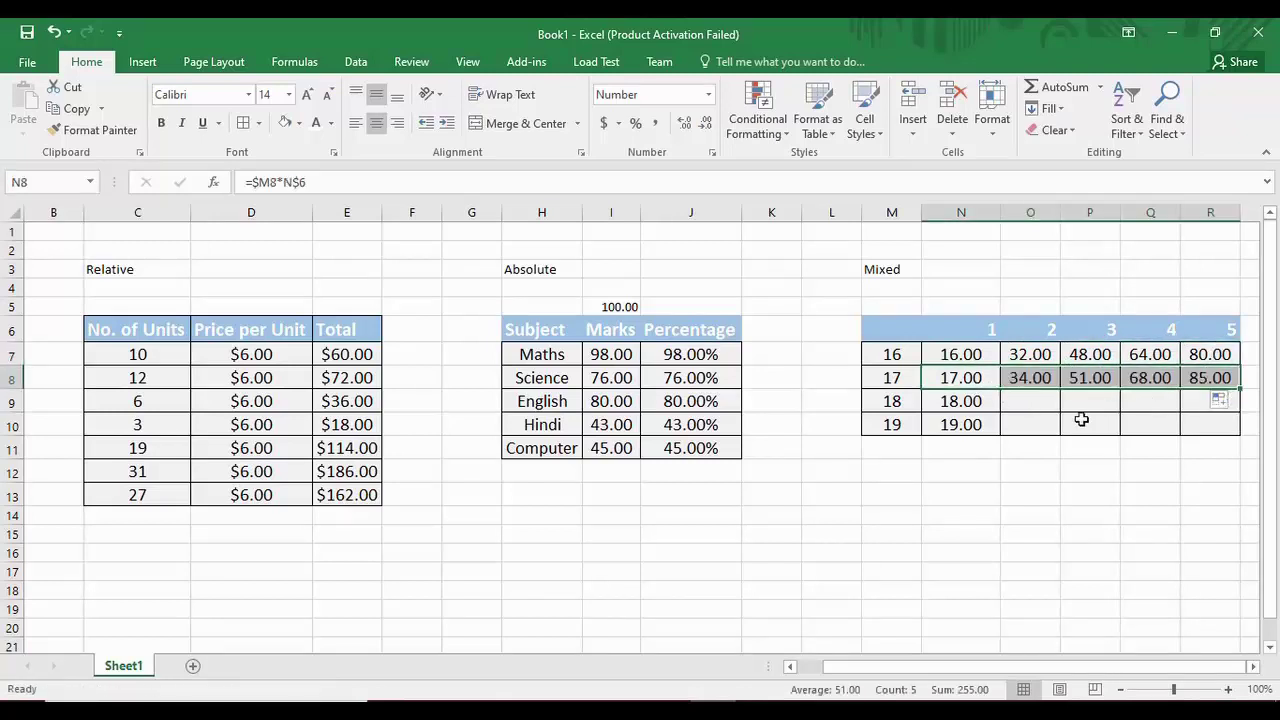
left_click(1018, 401)
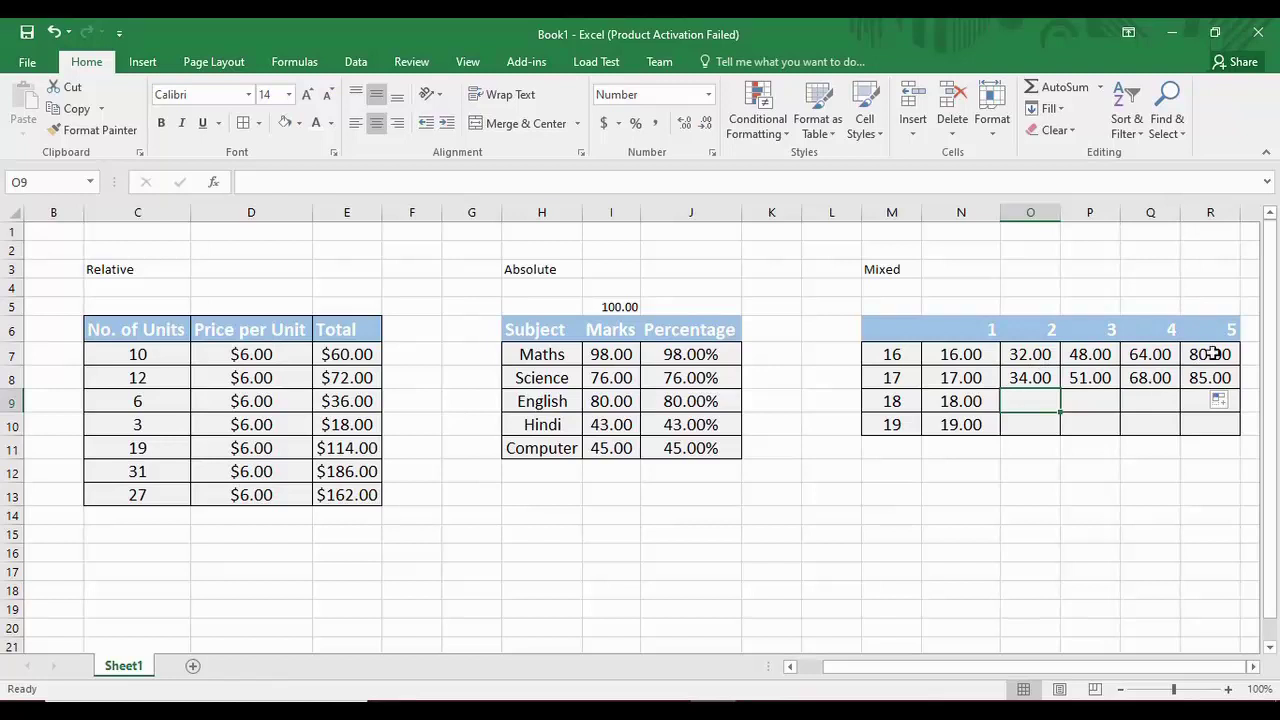
mouse_move(1061, 412)
left_mouse_down()
mouse_move(1212, 423)
mouse_move(1247, 412)
left_mouse_up()
left_click(992, 401)
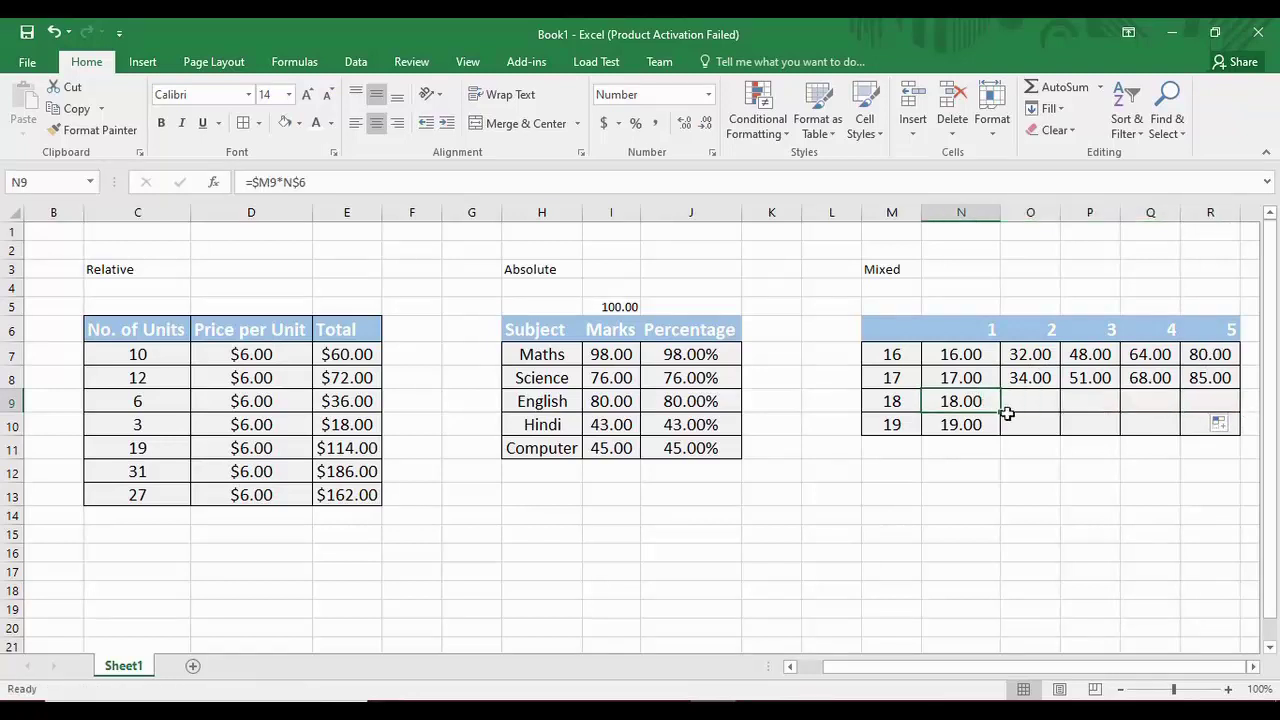
left_click_drag(1001, 413, 1238, 412)
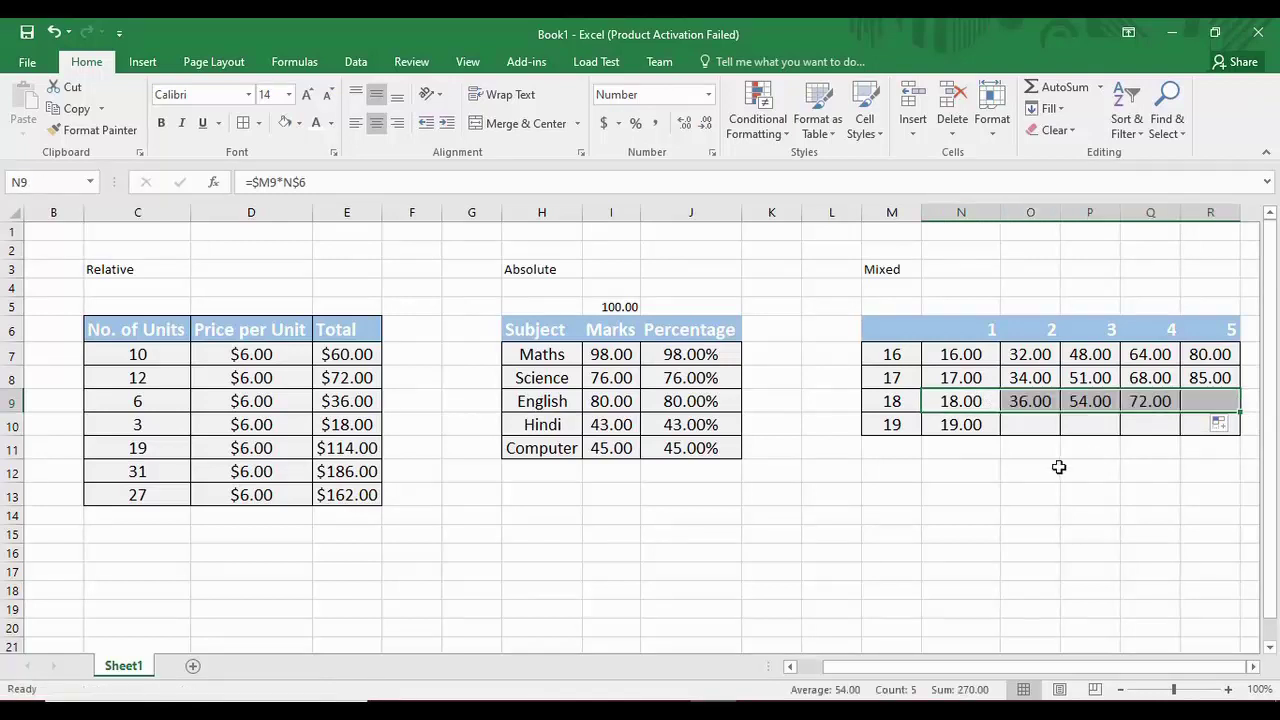
left_click(1030, 430)
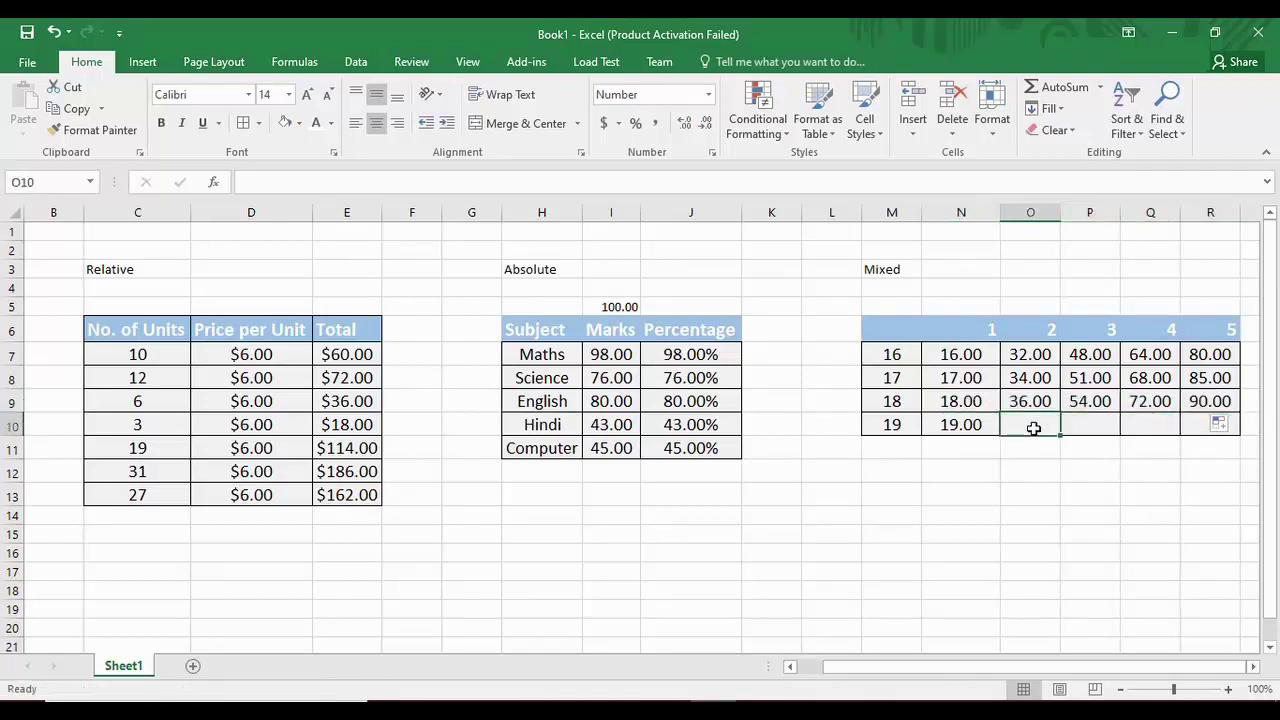
left_click(980, 426)
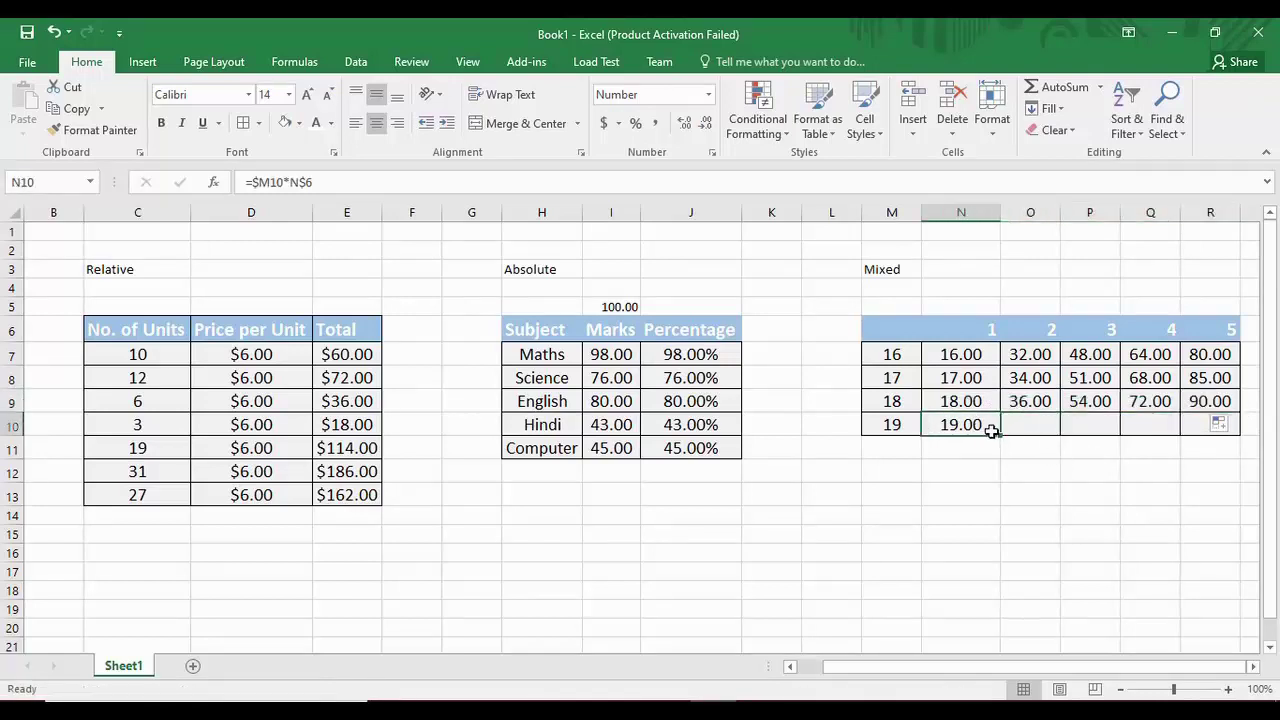
left_click_drag(998, 436, 1215, 432)
left_click(1174, 470)
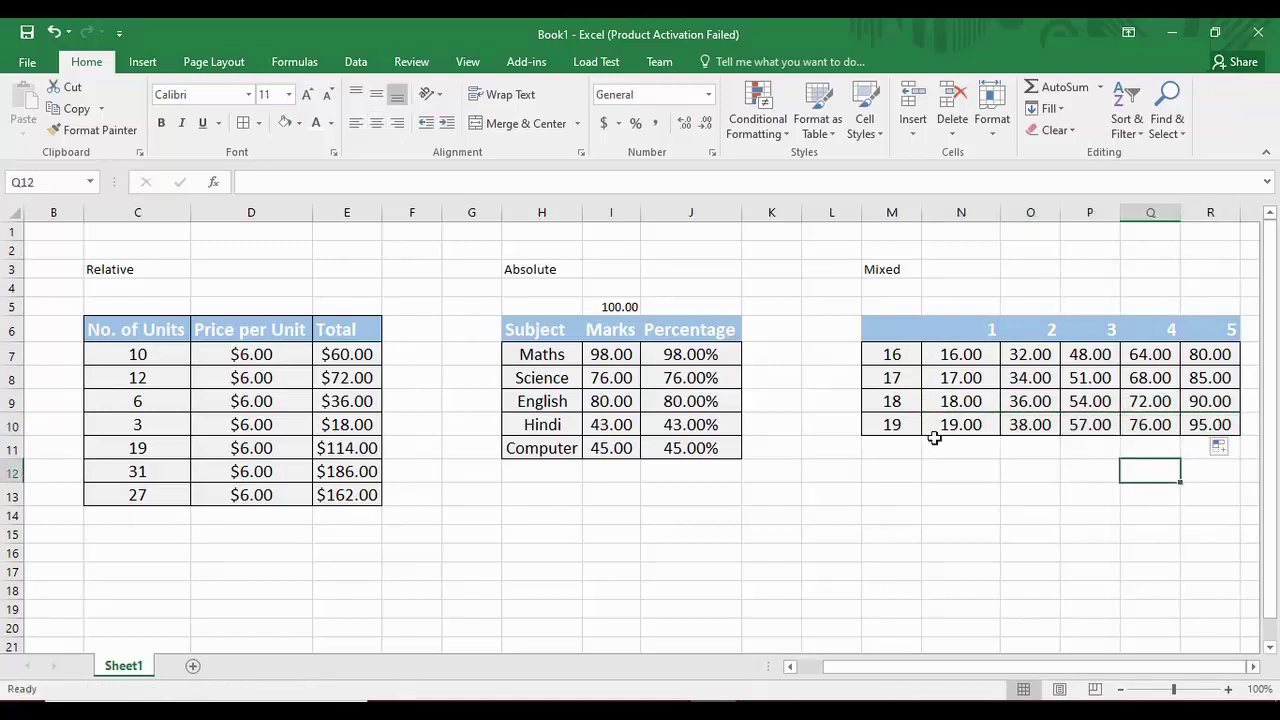
- In N7's formula, replace the $M reference by pointing at cells M8, M9 and M10 in turn
left_click(957, 357)
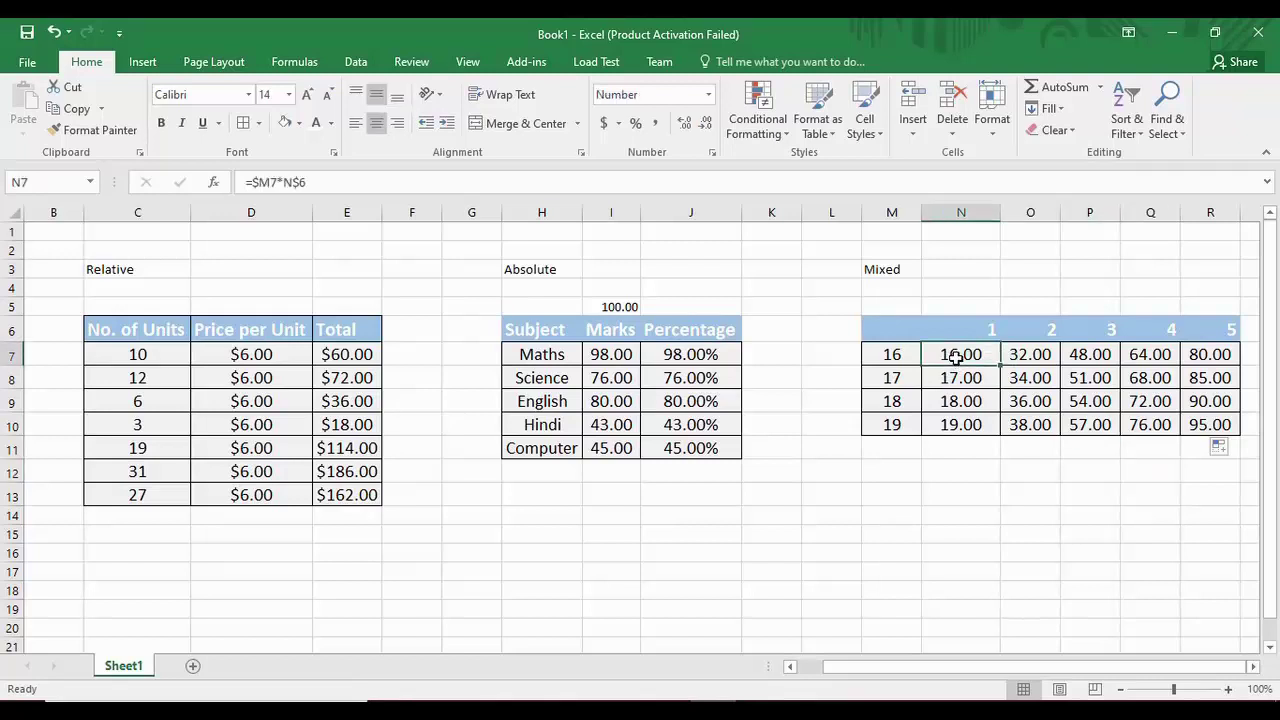
left_click(286, 186)
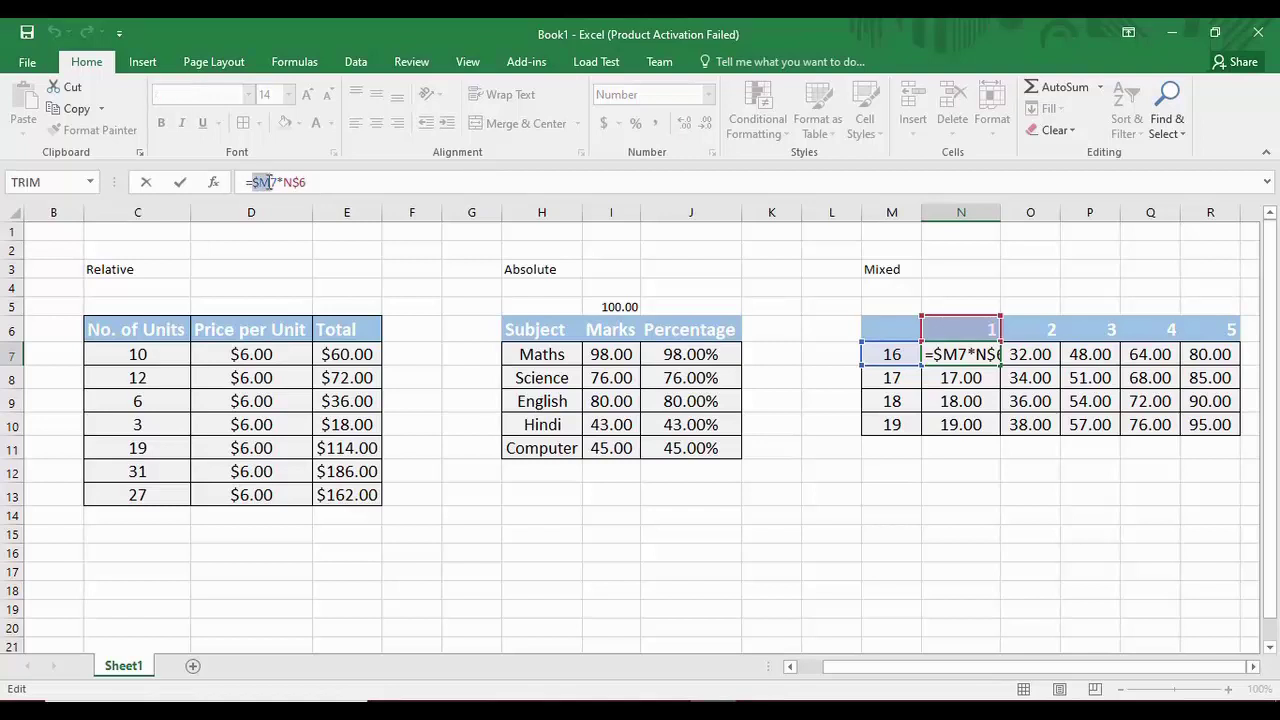
mouse_move(268, 183)
left_mouse_down()
mouse_move(254, 183)
mouse_move(268, 183)
left_mouse_up()
left_click(902, 378)
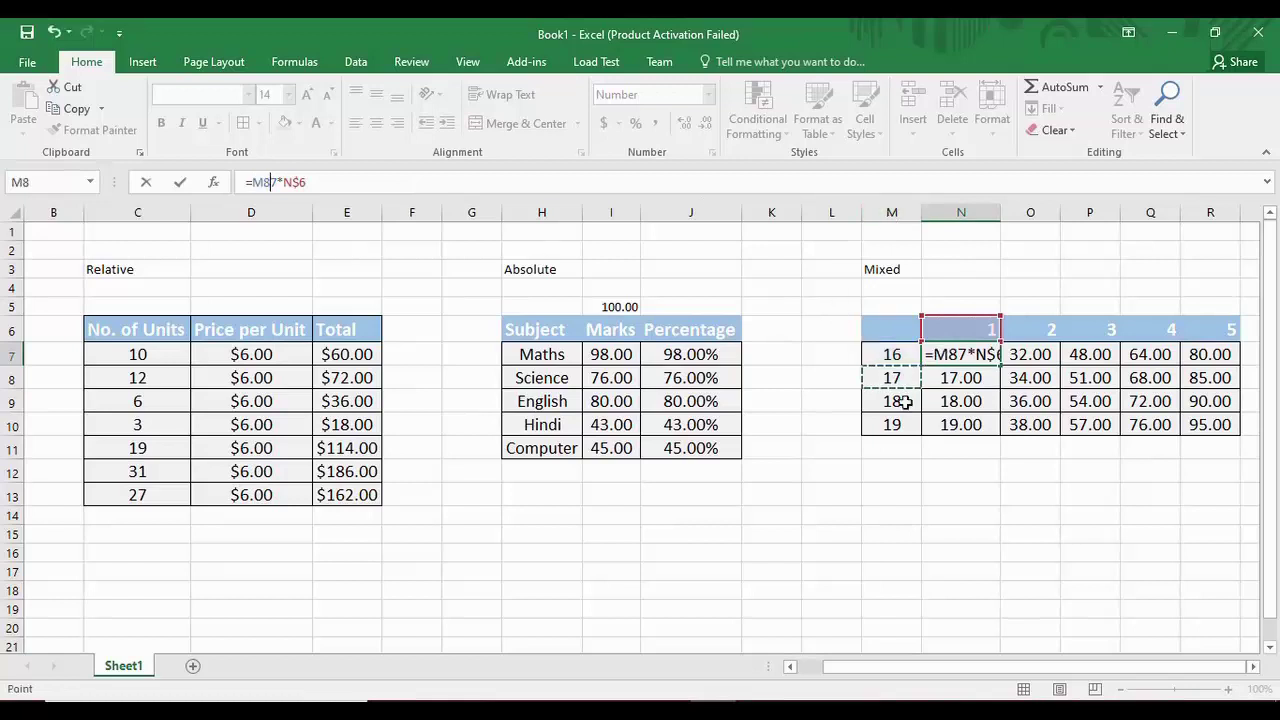
left_click(903, 401)
left_click(905, 424)
- Replace the N column part of the second reference with 6:6, giving =M107*6:6$6
left_click(953, 358)
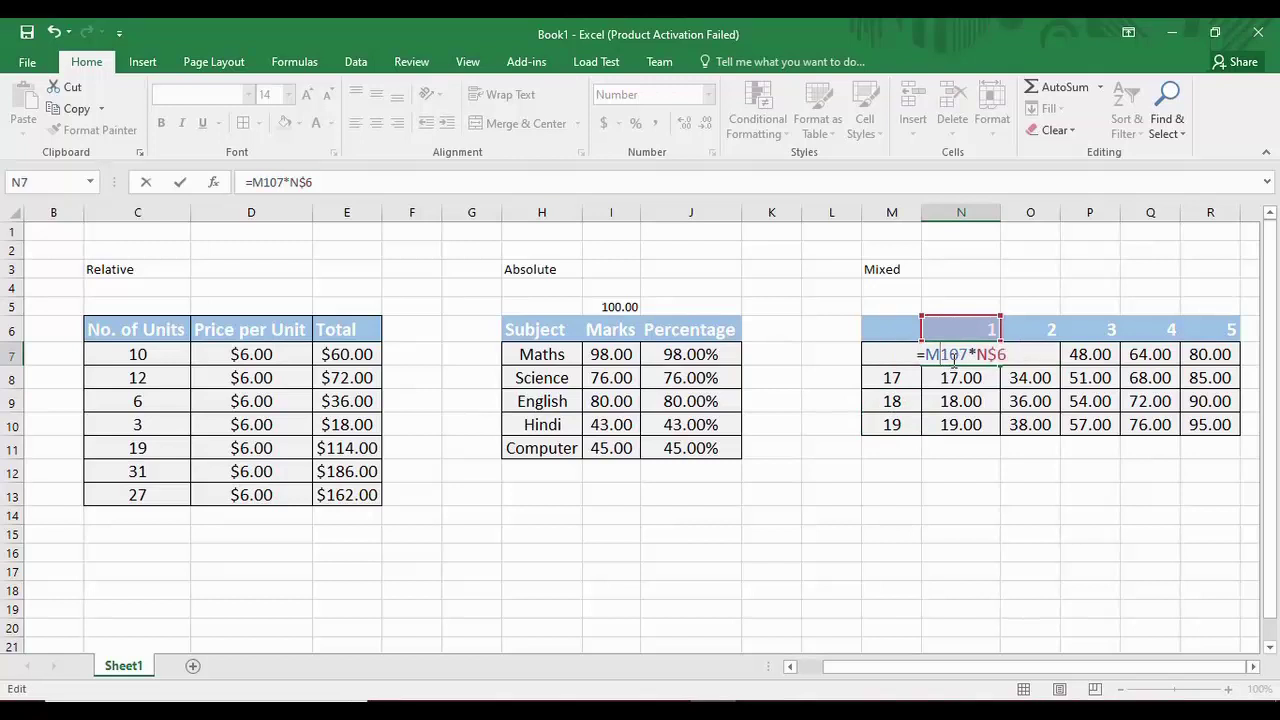
key("BackSpace")
type("6:6")
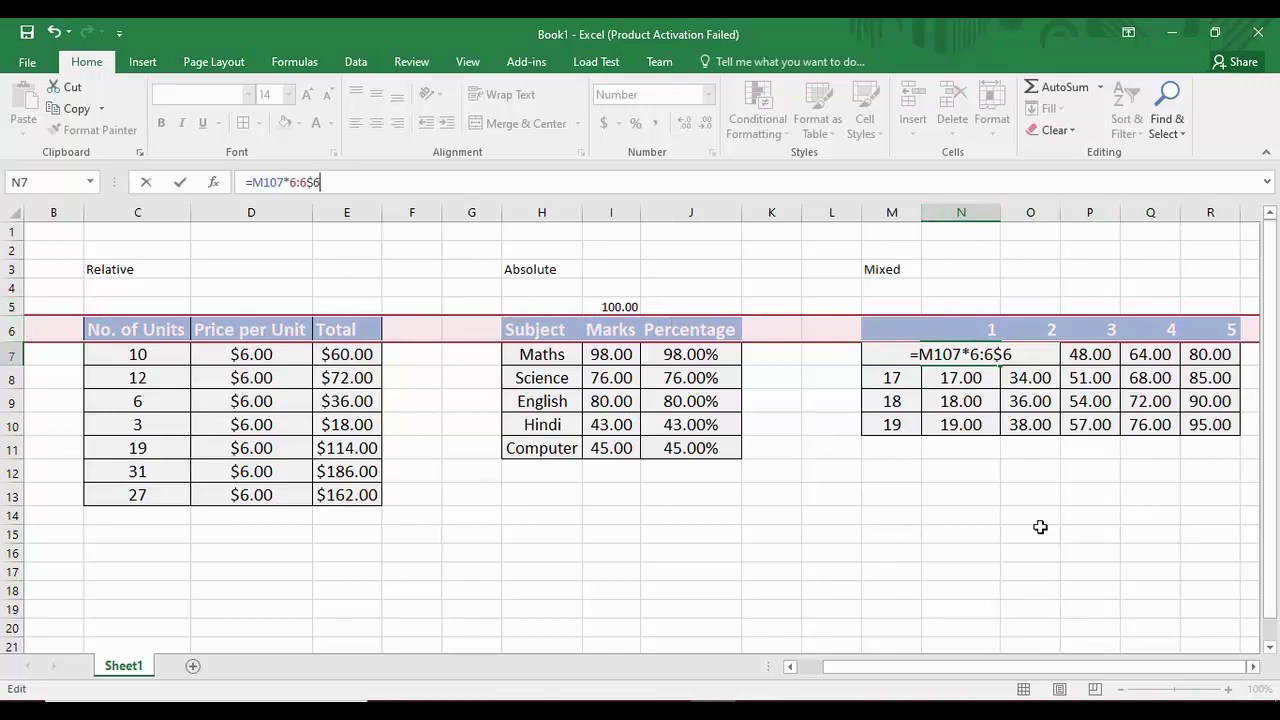
key("shift+Left")
key("shift+Left")
key("shift+Left")
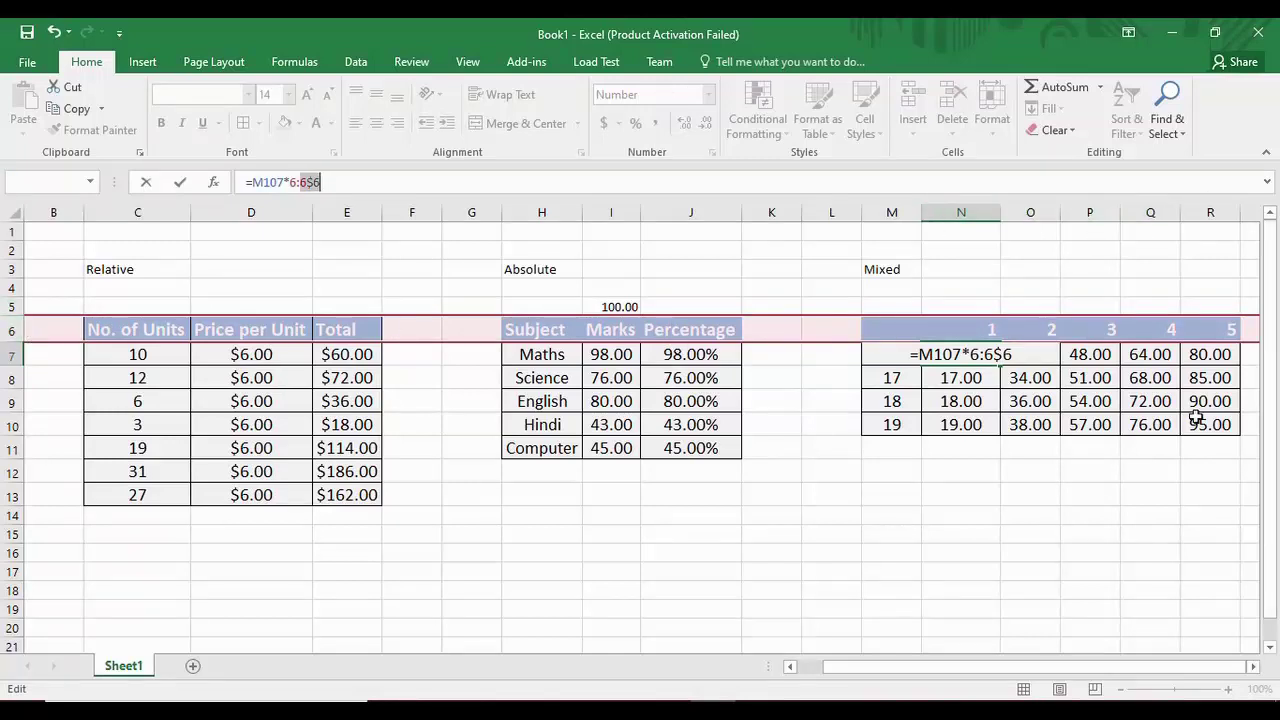